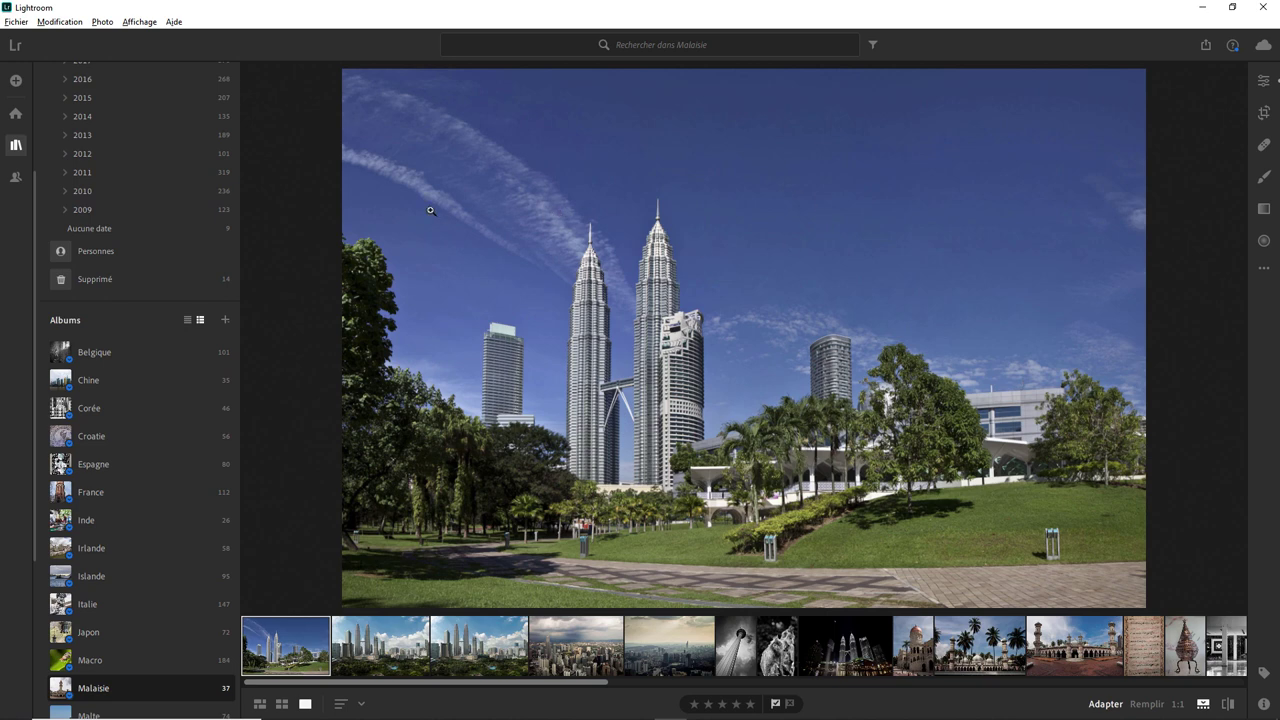
{"action": "left_click", "coordinate": [15, 147]}
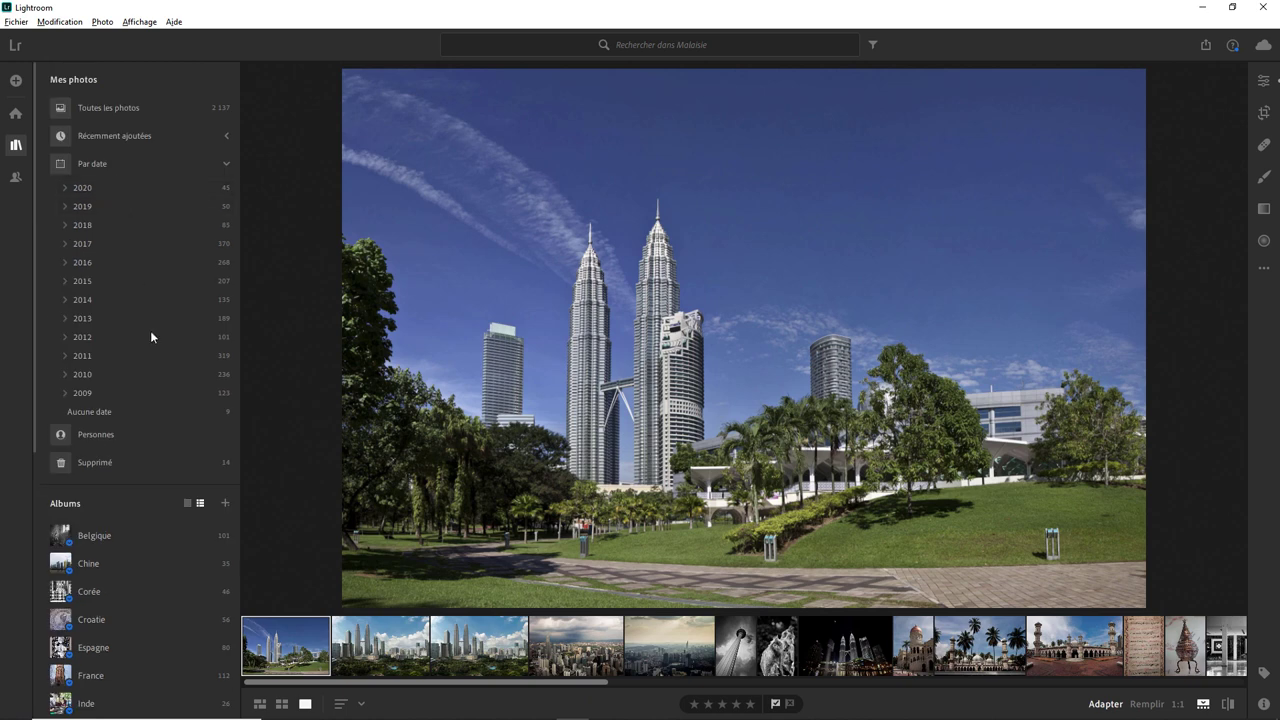
{"action": "scroll", "coordinate": [163, 320], "scroll_direction": "down", "scroll_amount": 3}
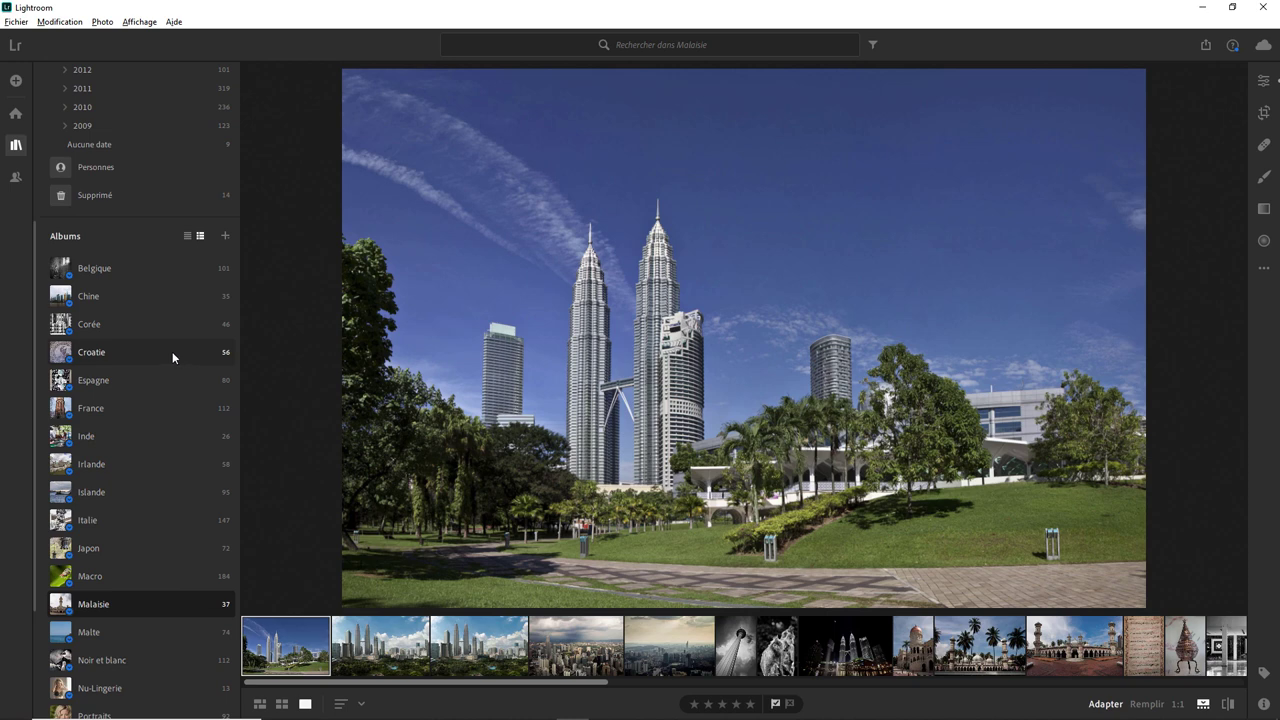
{"action": "scroll", "coordinate": [167, 536], "scroll_direction": "down", "scroll_amount": 2}
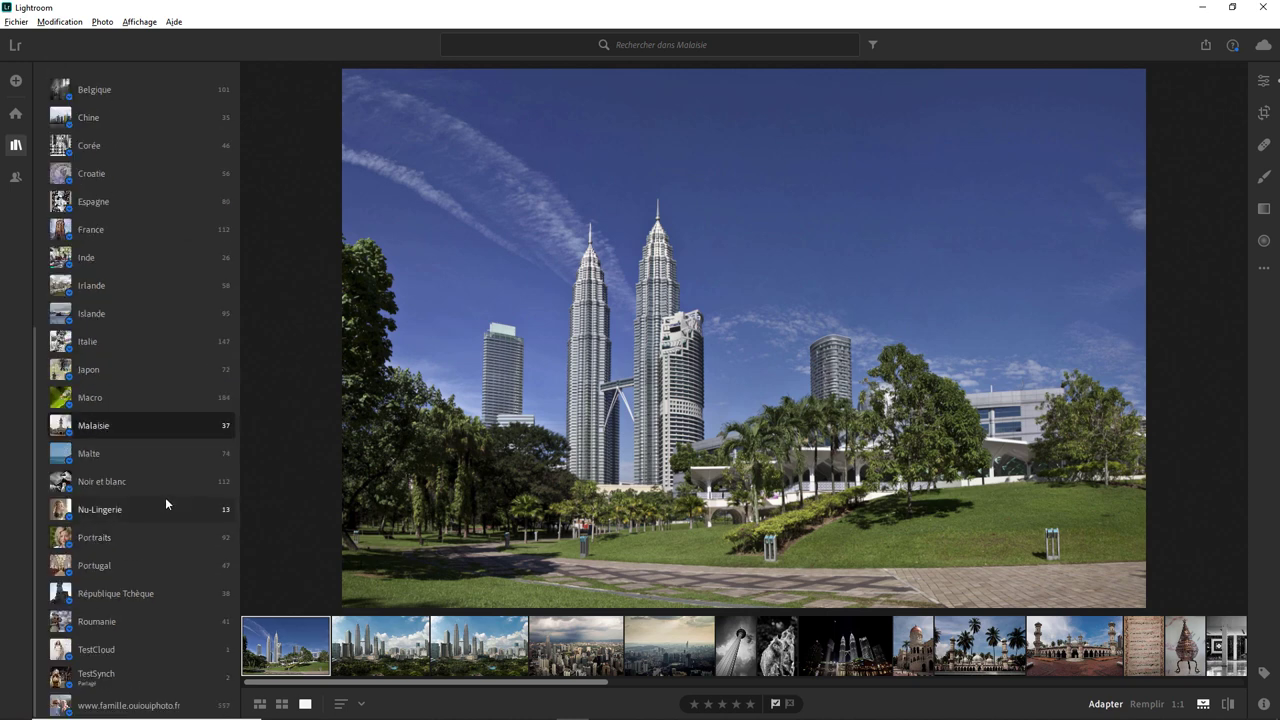
{"action": "right_click", "coordinate": [135, 430]}
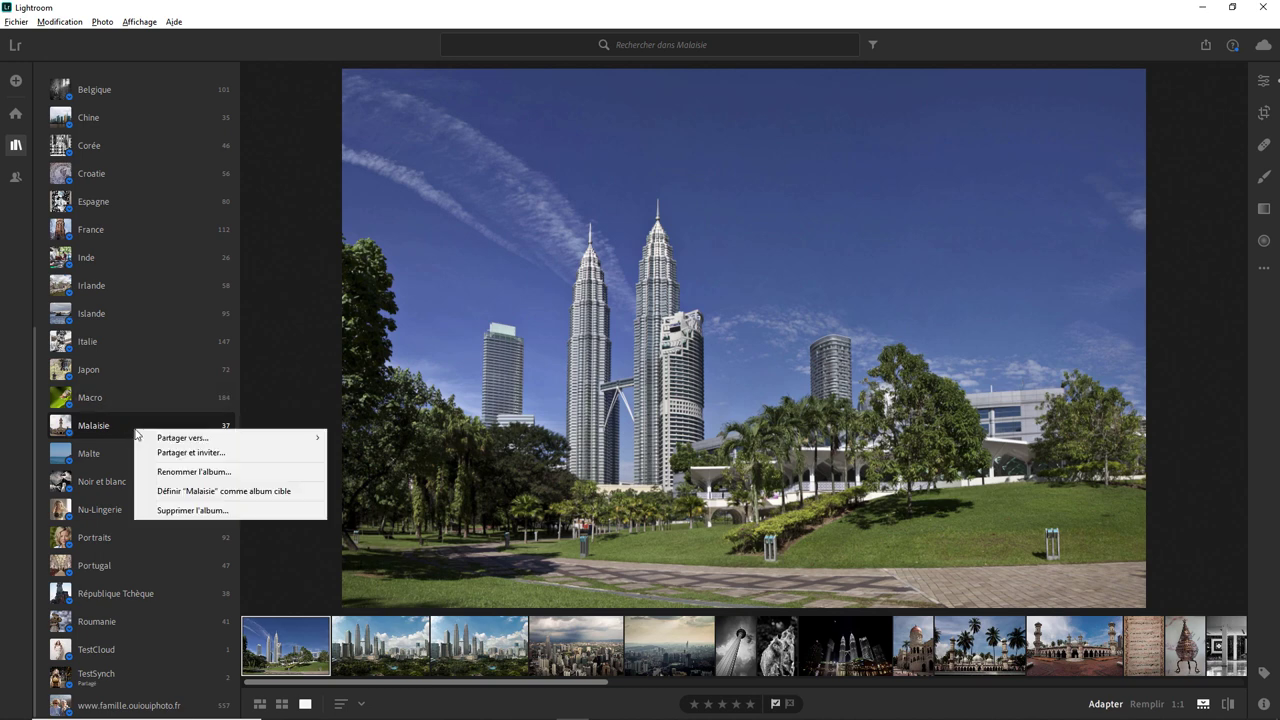
{"action": "mouse_move", "coordinate": [183, 437]}
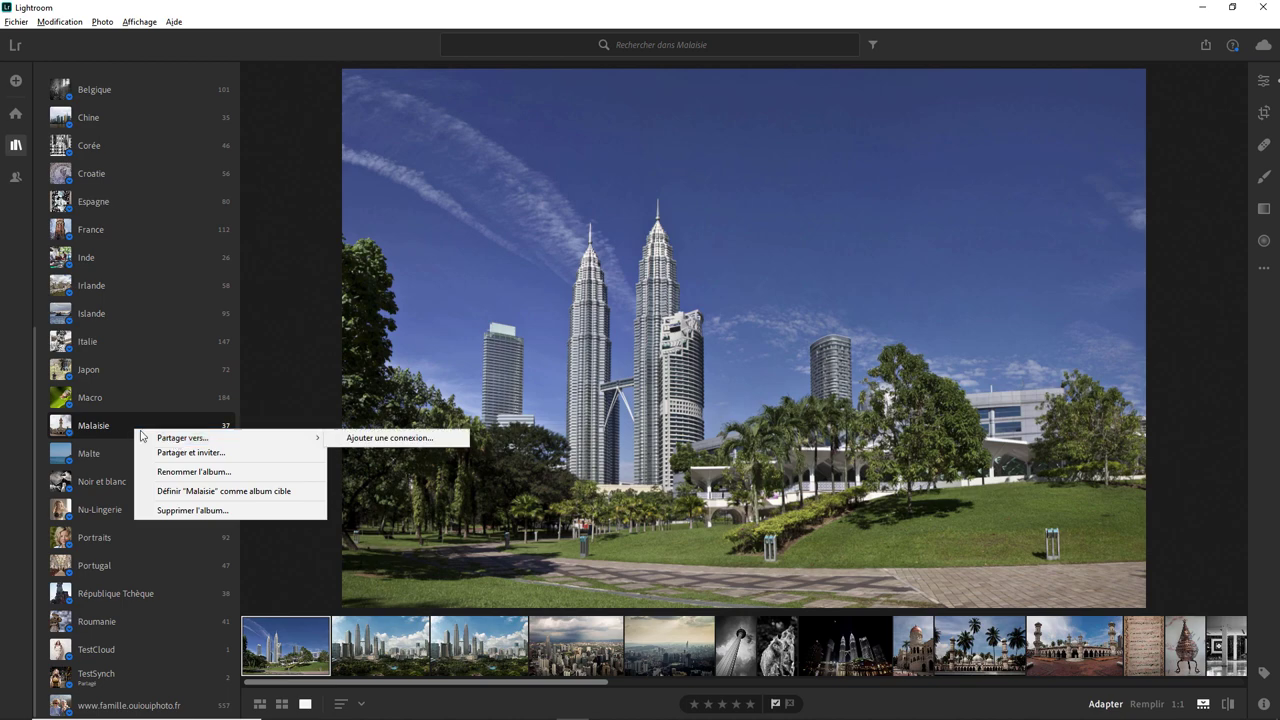
{"action": "left_click", "coordinate": [119, 428]}
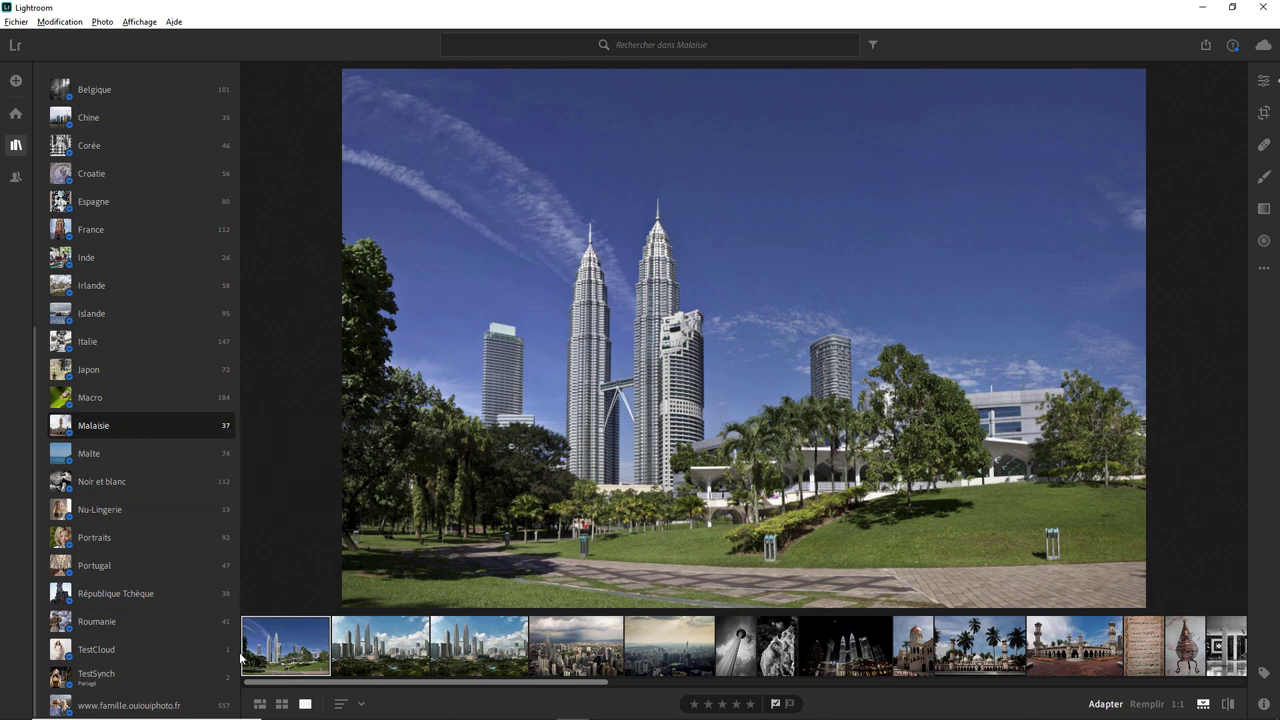
Show the Malaisie album as a photo grid and open its Partager et inviter settings
{"action": "left_click", "coordinate": [260, 703]}
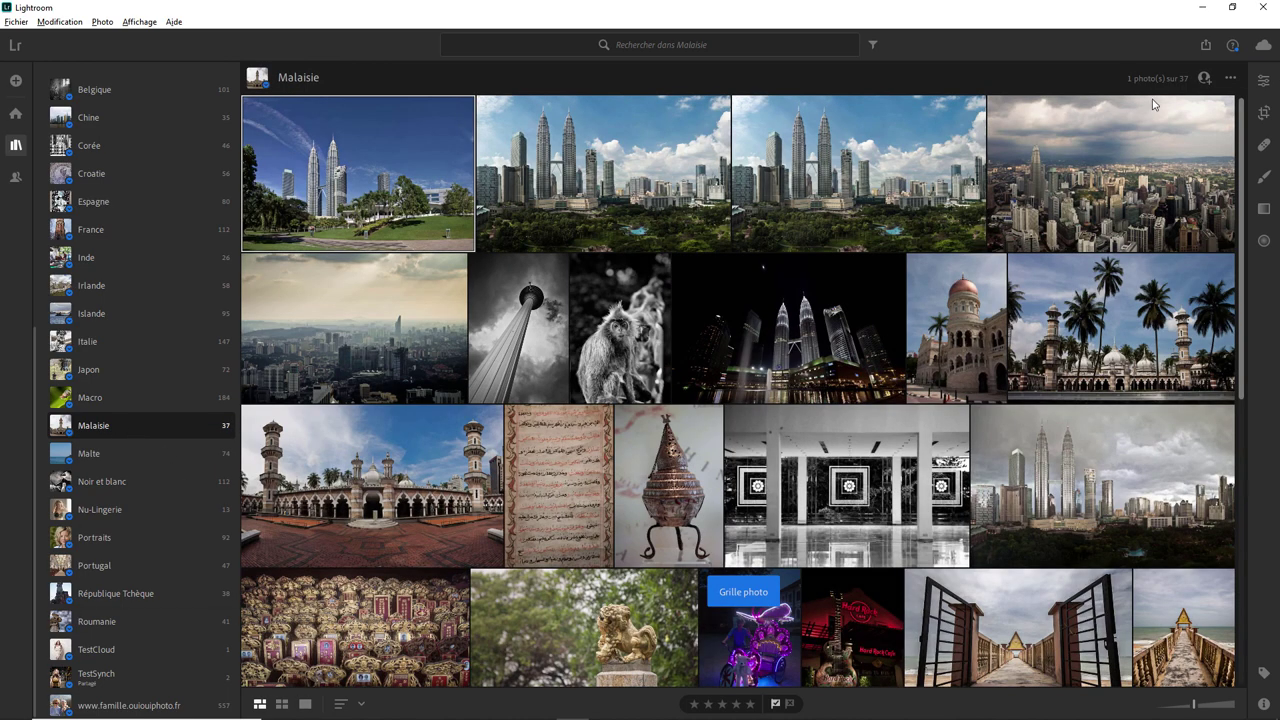
{"action": "left_click", "coordinate": [1203, 80]}
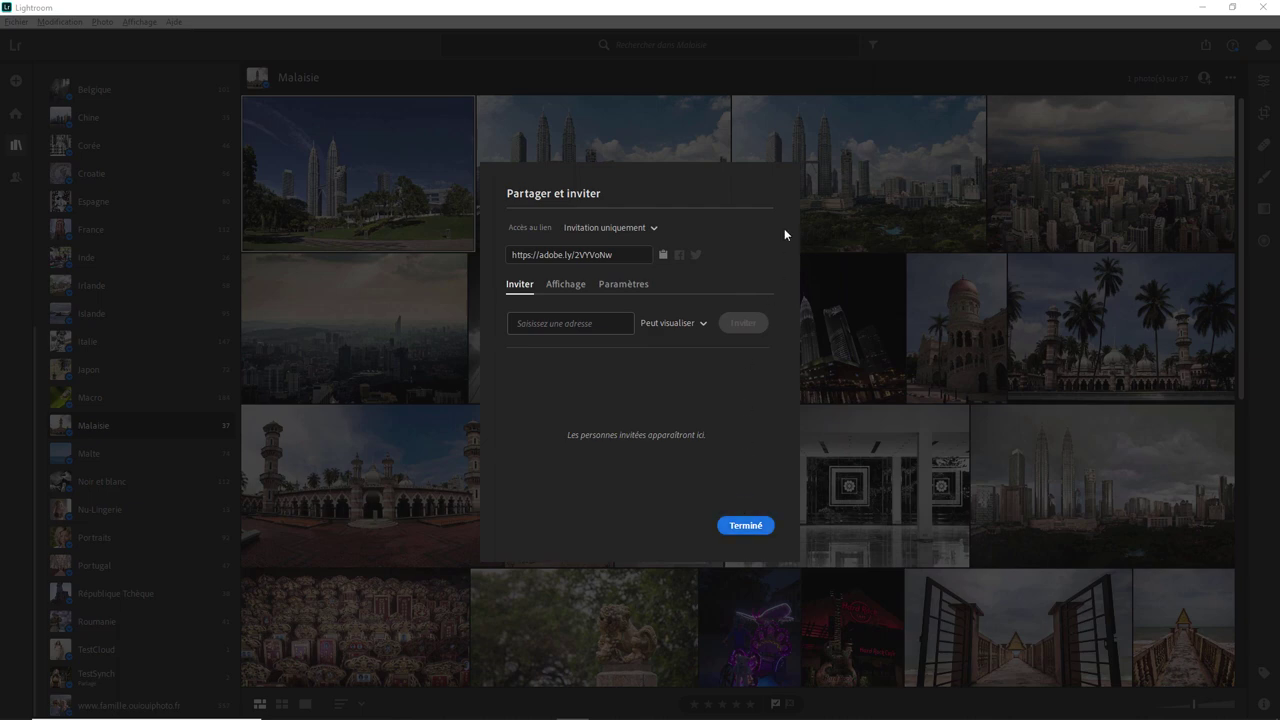
{"action": "left_click", "coordinate": [757, 527]}
{"action": "right_click", "coordinate": [159, 420]}
{"action": "mouse_move", "coordinate": [206, 428]}
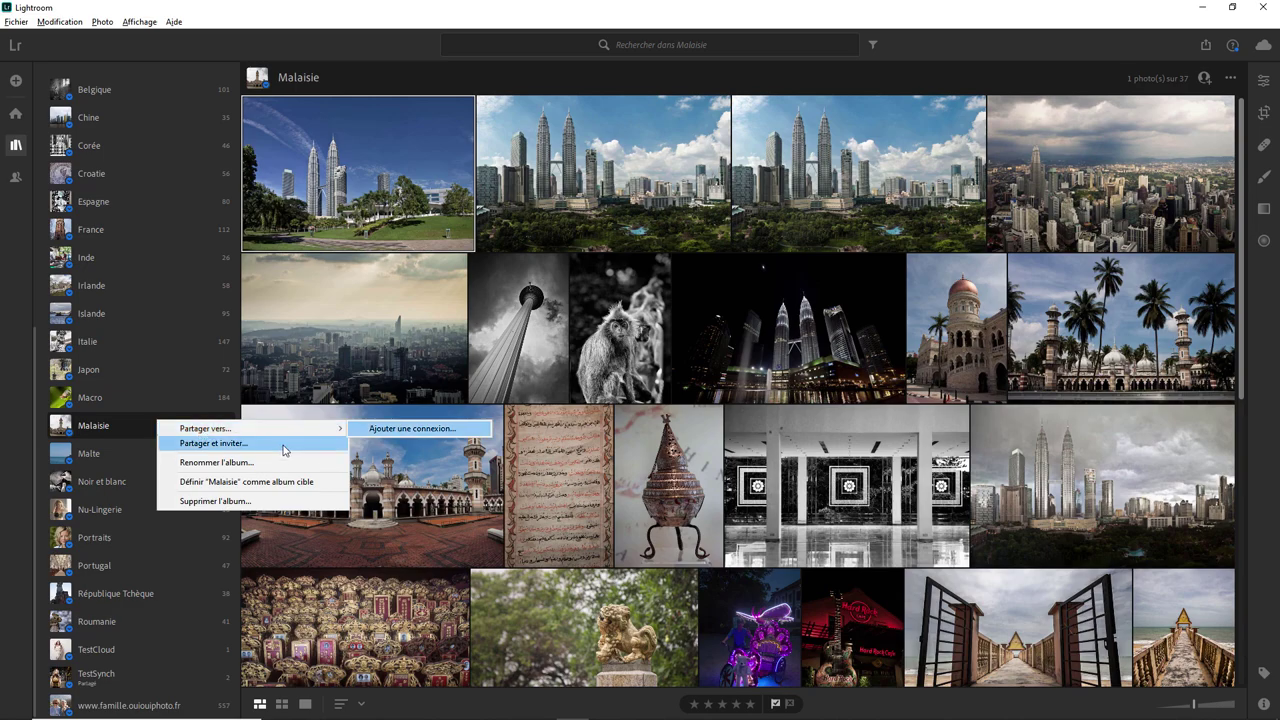
{"action": "left_click", "coordinate": [212, 443]}
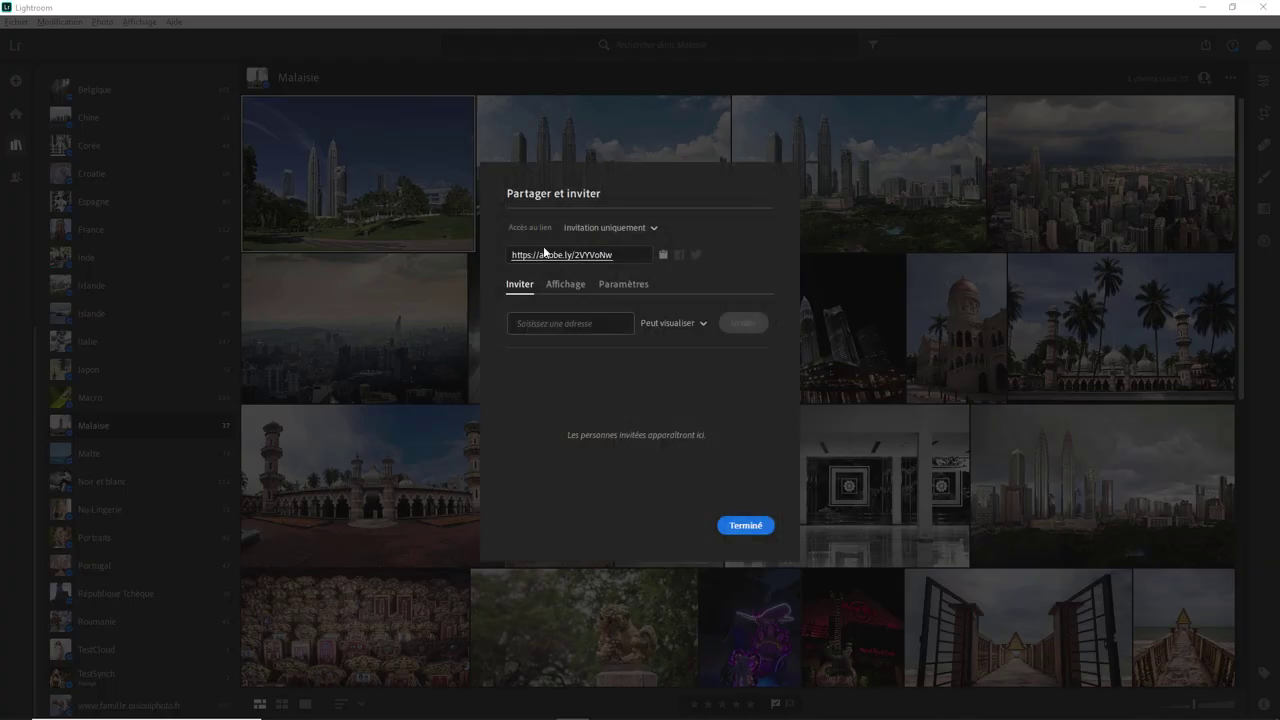
Set Accès au lien to 'Tout le monde peut afficher le contenu', keeping invitees view-only
{"action": "left_click", "coordinate": [586, 230]}
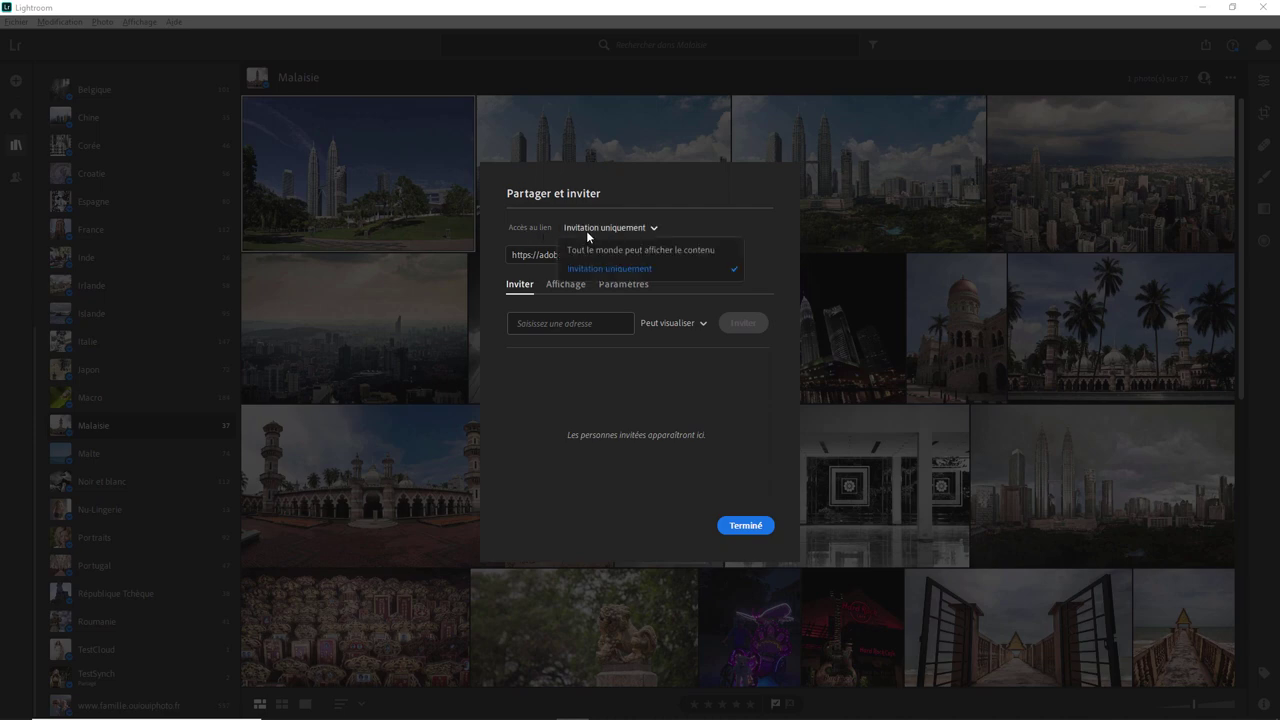
{"action": "left_click", "coordinate": [589, 251]}
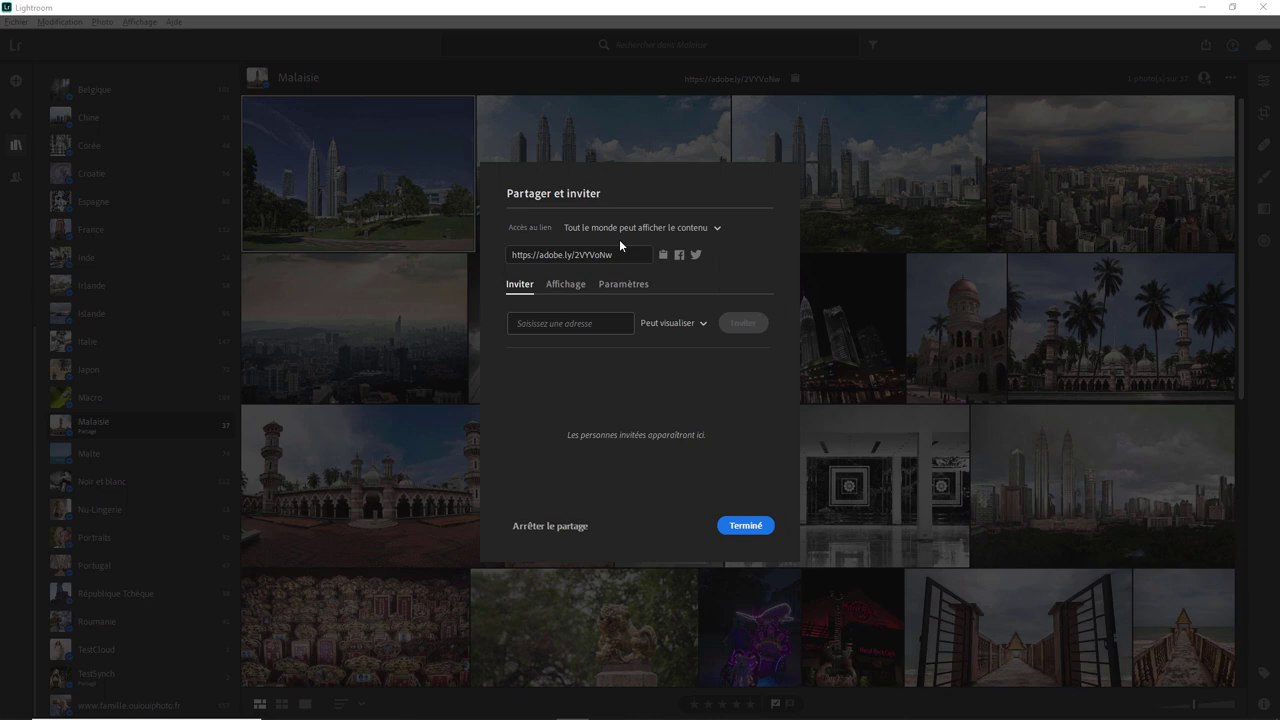
{"action": "left_click", "coordinate": [607, 228]}
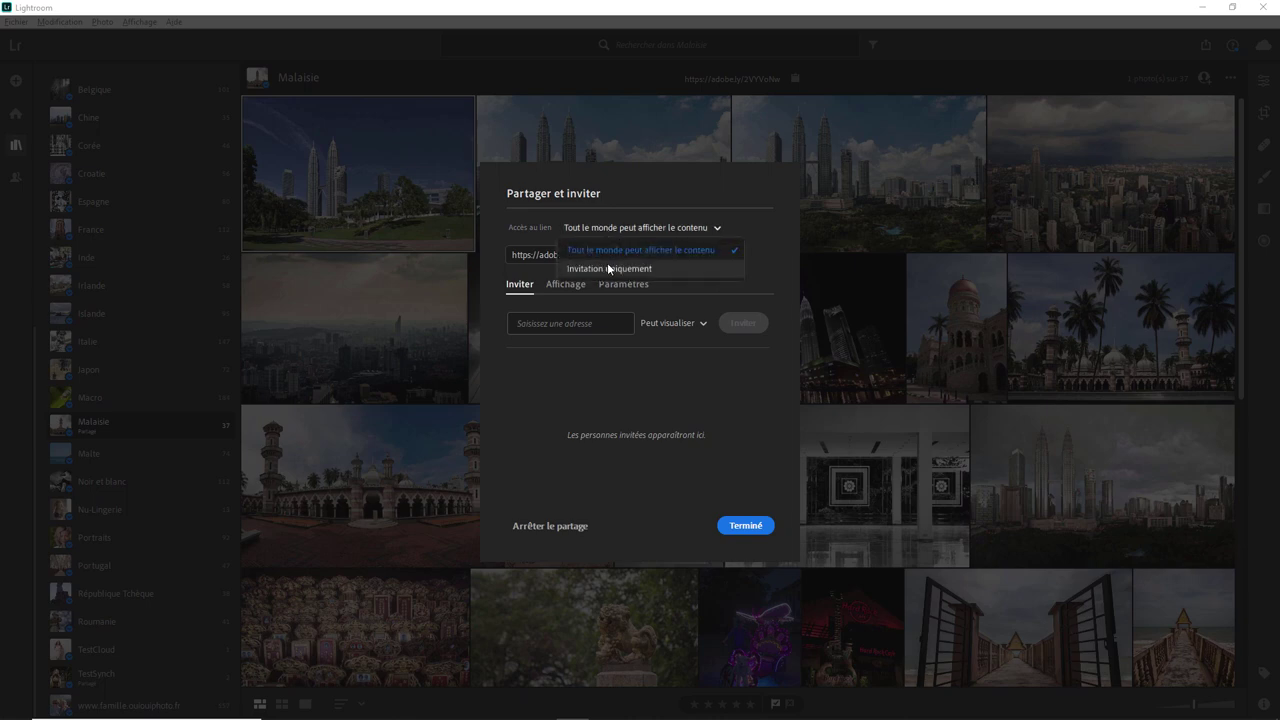
{"action": "left_click", "coordinate": [607, 262]}
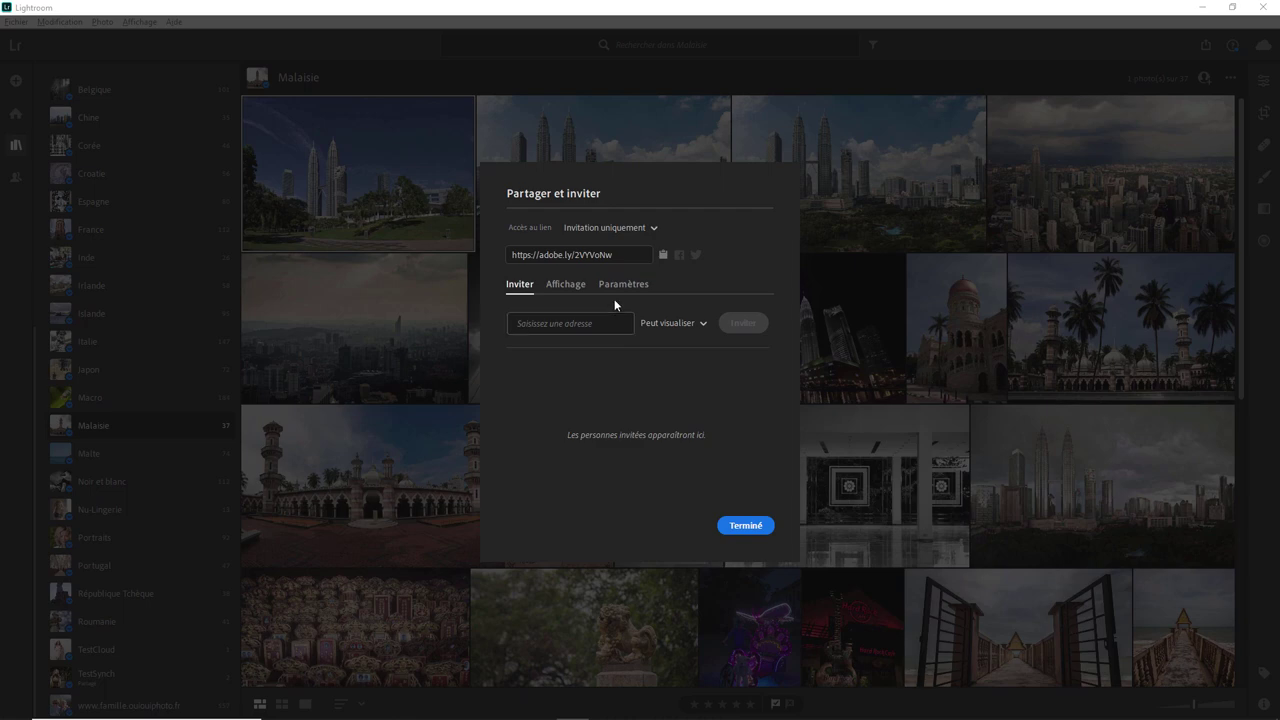
{"action": "left_click", "coordinate": [603, 228]}
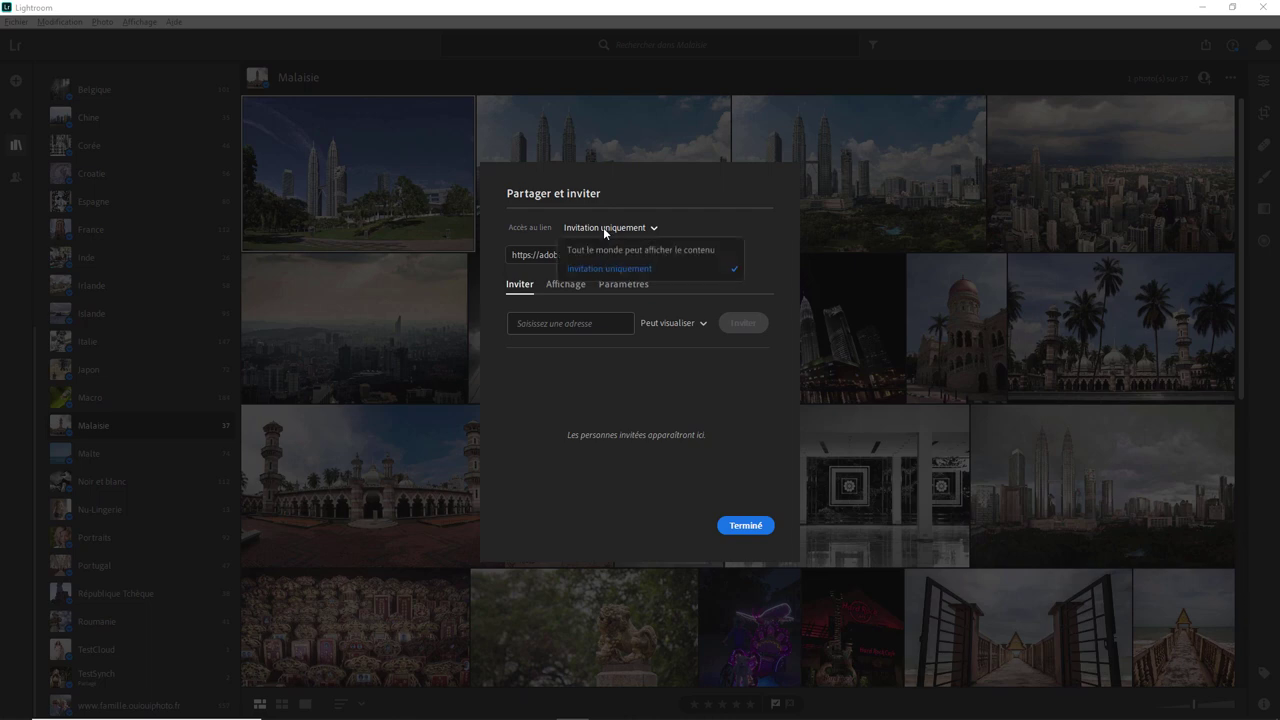
{"action": "left_click", "coordinate": [626, 246]}
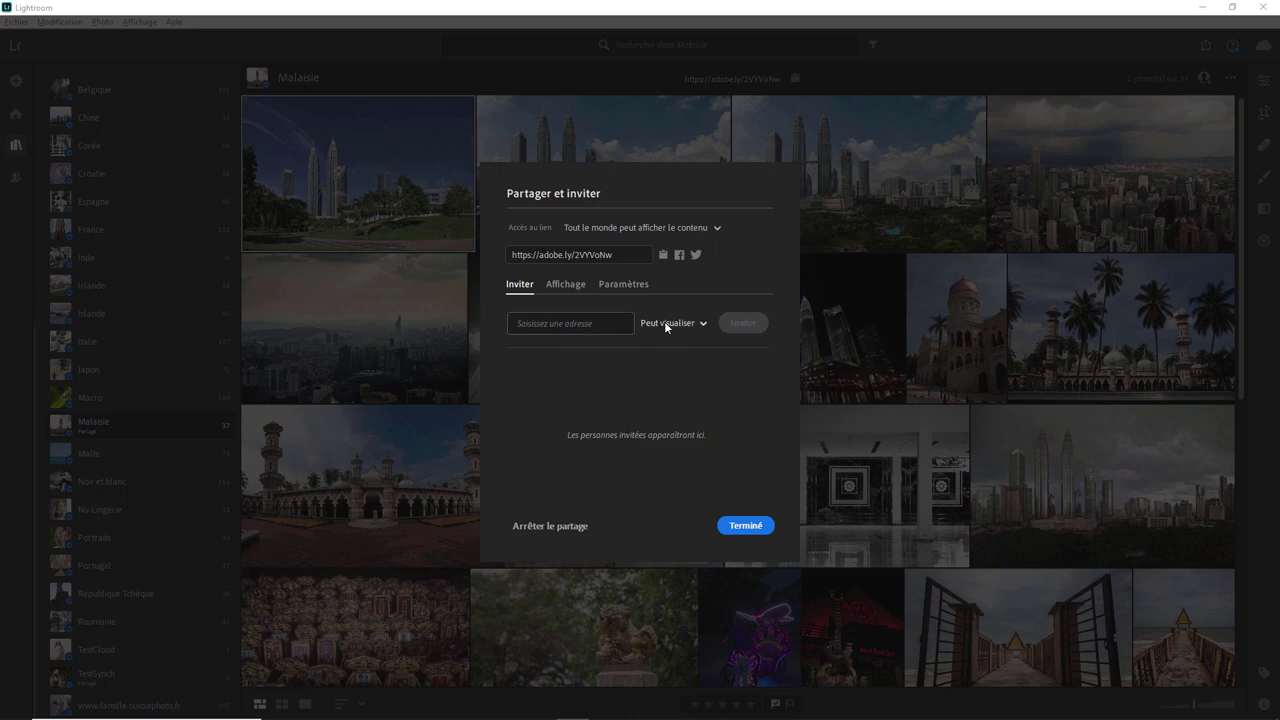
{"action": "left_click", "coordinate": [664, 322]}
{"action": "left_click", "coordinate": [658, 342]}
Turn on the Malaisie gallery title, keeping the Grille de photos theme and Foncé appearance
{"action": "left_click", "coordinate": [573, 287]}
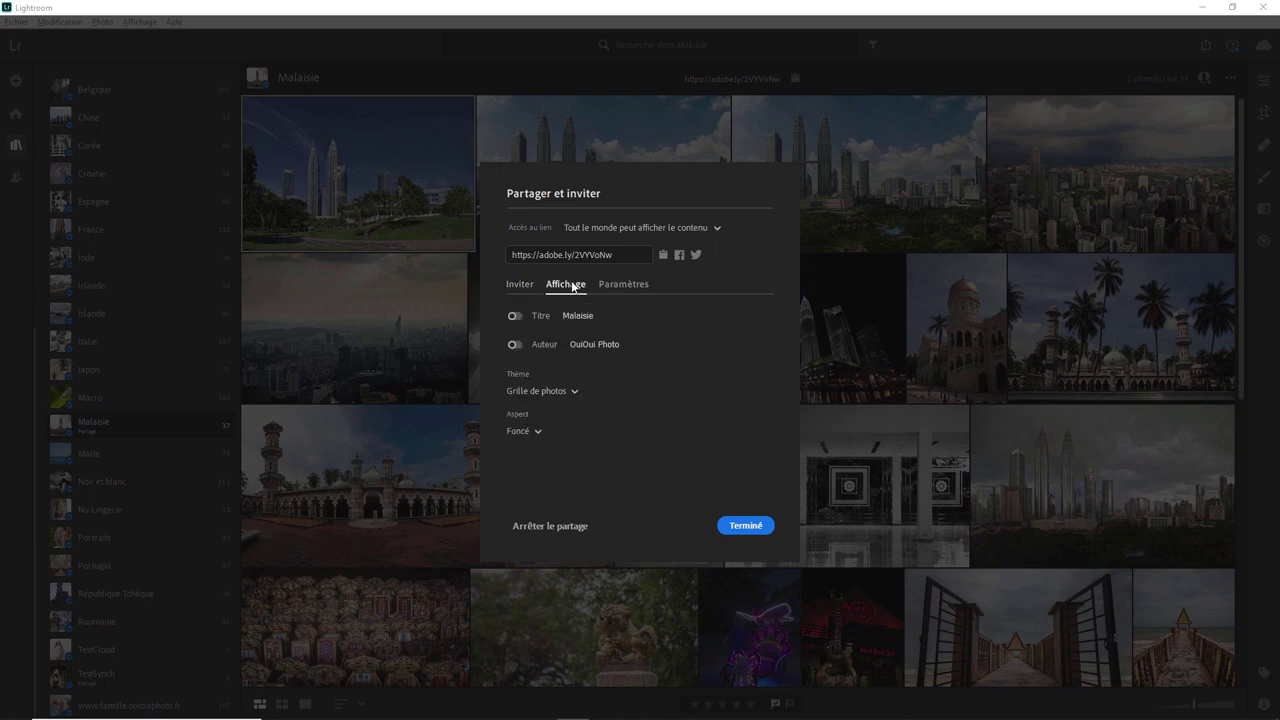
{"action": "left_click", "coordinate": [515, 317]}
{"action": "left_click", "coordinate": [515, 317]}
{"action": "left_click", "coordinate": [515, 317]}
{"action": "left_click", "coordinate": [566, 391]}
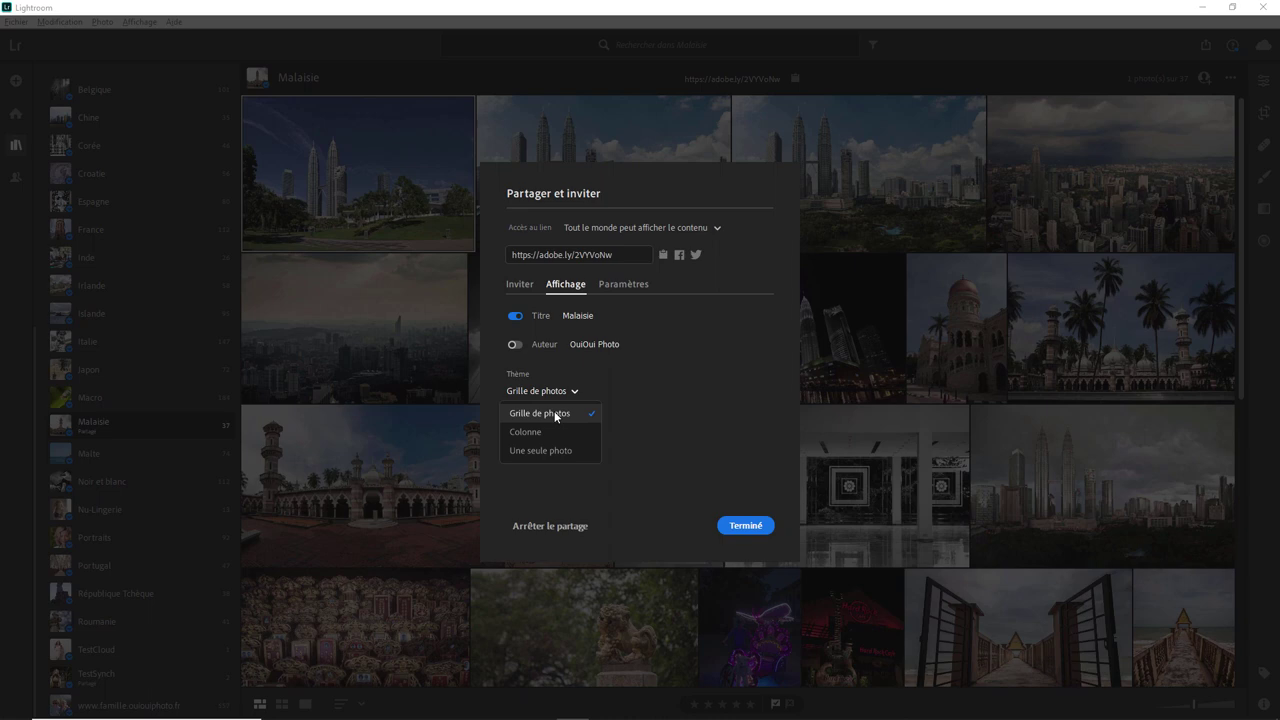
{"action": "left_click", "coordinate": [554, 411]}
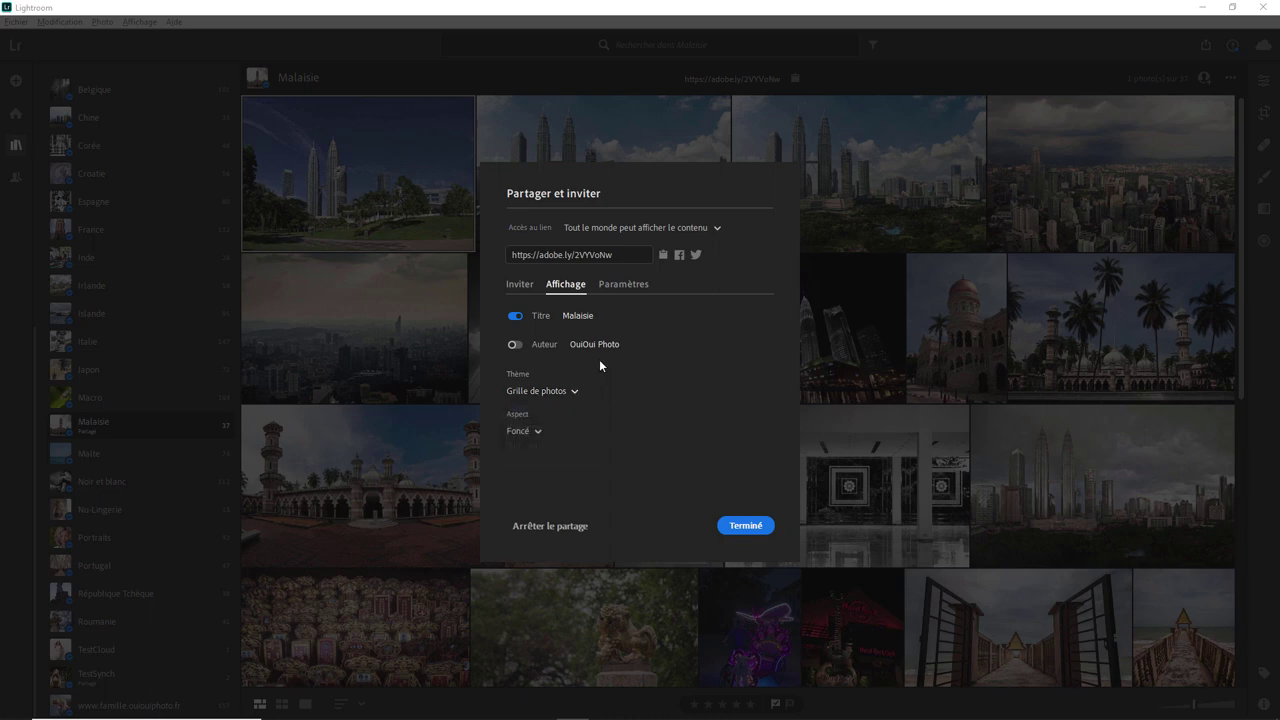
{"action": "left_click", "coordinate": [538, 428]}
{"action": "left_click", "coordinate": [583, 417]}
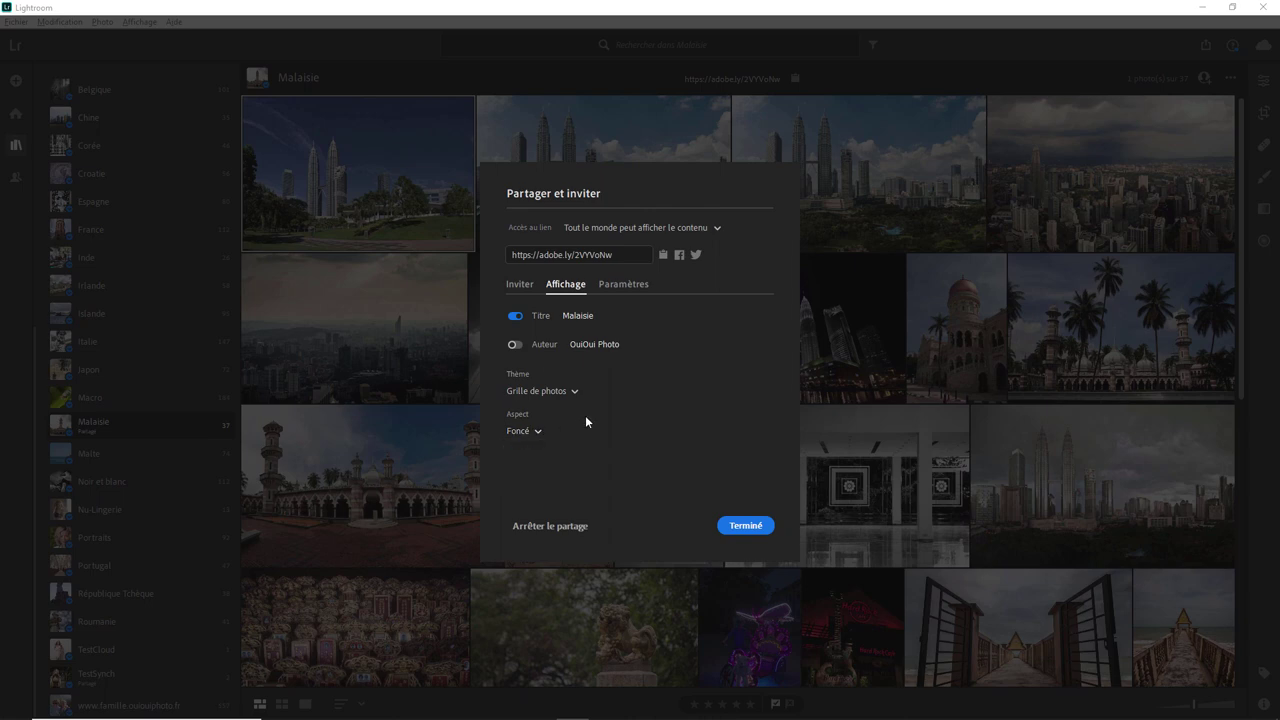
{"action": "left_click", "coordinate": [621, 285]}
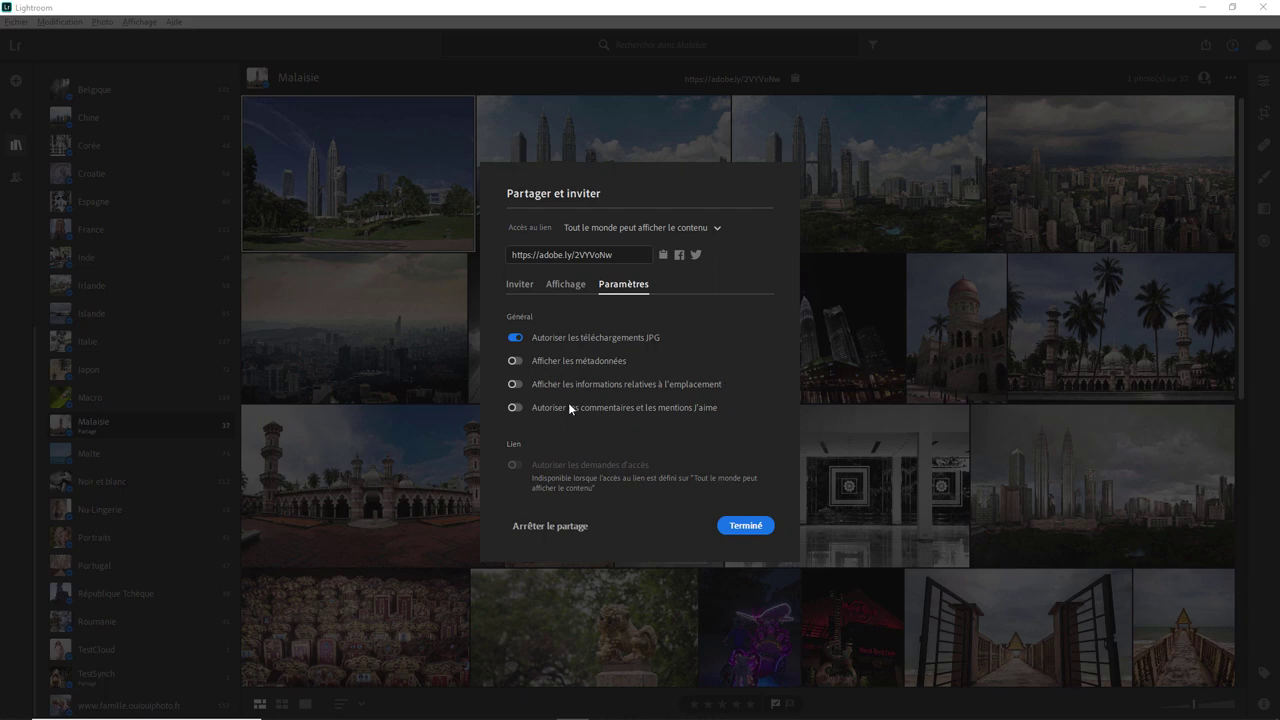
Allow comments, location info and metadata, copy the share link, and close the settings
{"action": "left_click", "coordinate": [514, 407]}
{"action": "left_click", "coordinate": [514, 384]}
{"action": "left_click", "coordinate": [515, 361]}
{"action": "left_click", "coordinate": [662, 255]}
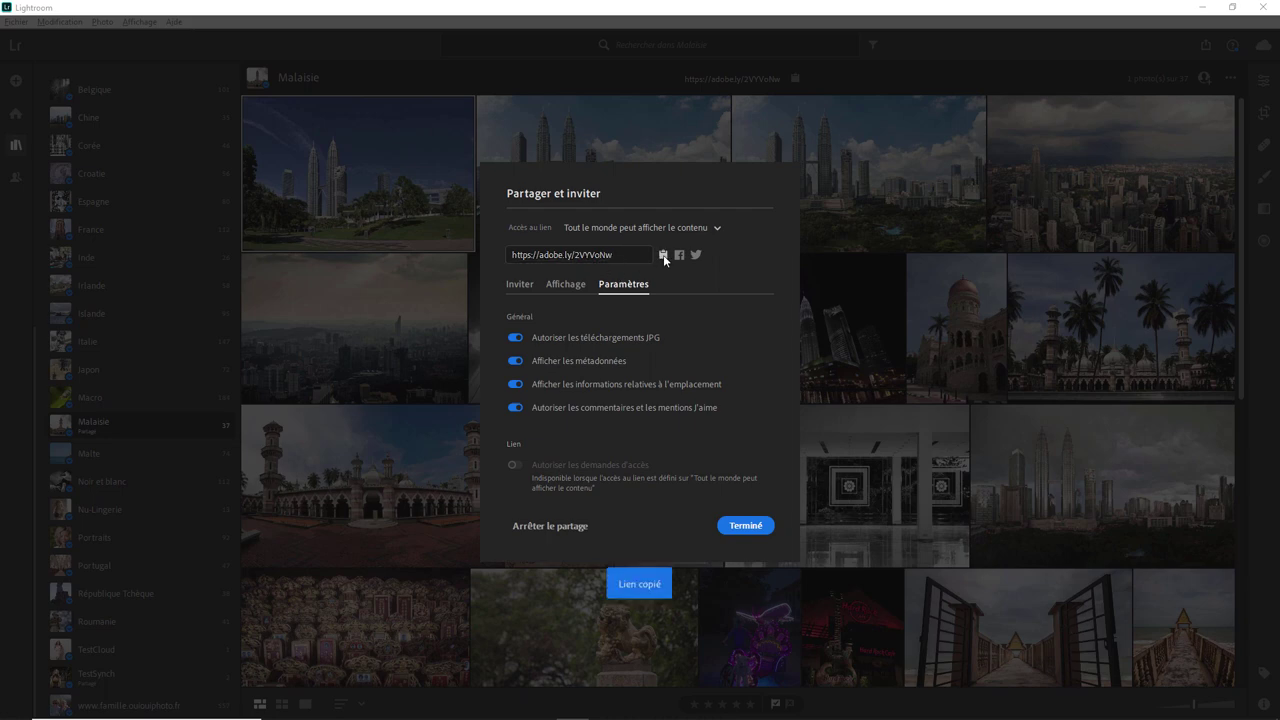
{"action": "left_click", "coordinate": [756, 524]}
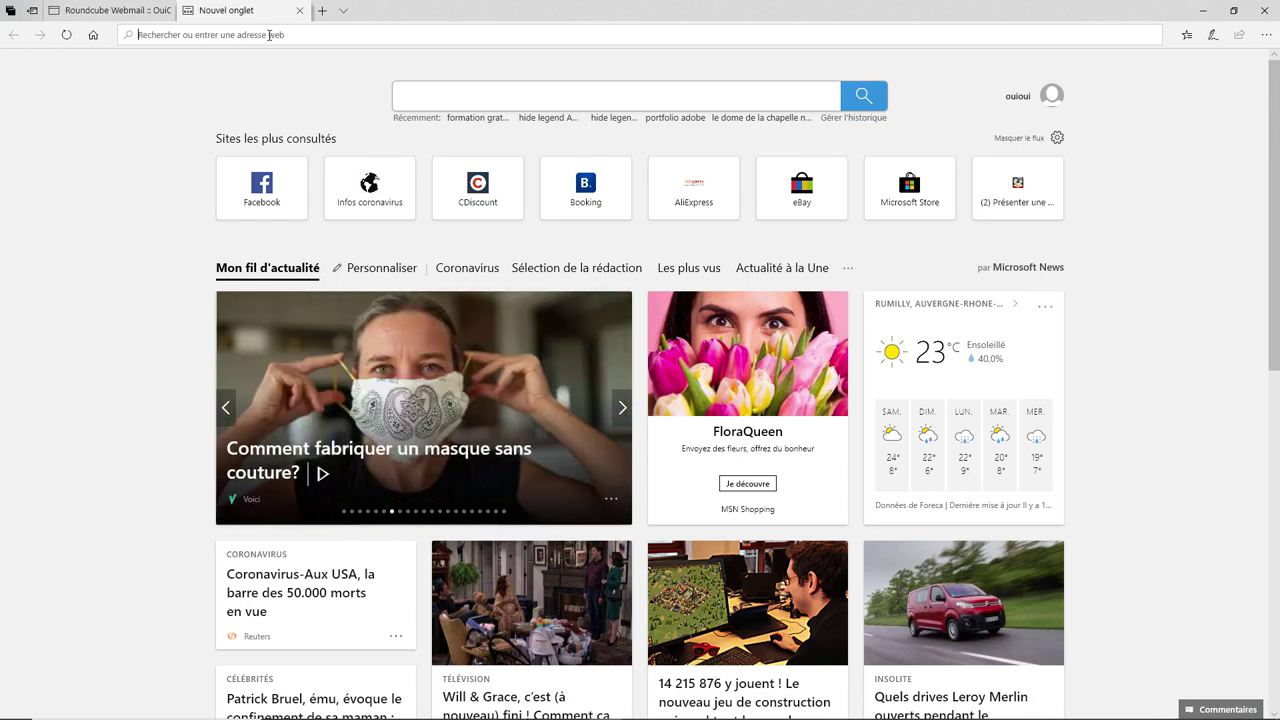
Paste the copied adobe.ly gallery link into the Edge address bar and load it
{"action": "left_click", "coordinate": [269, 35]}
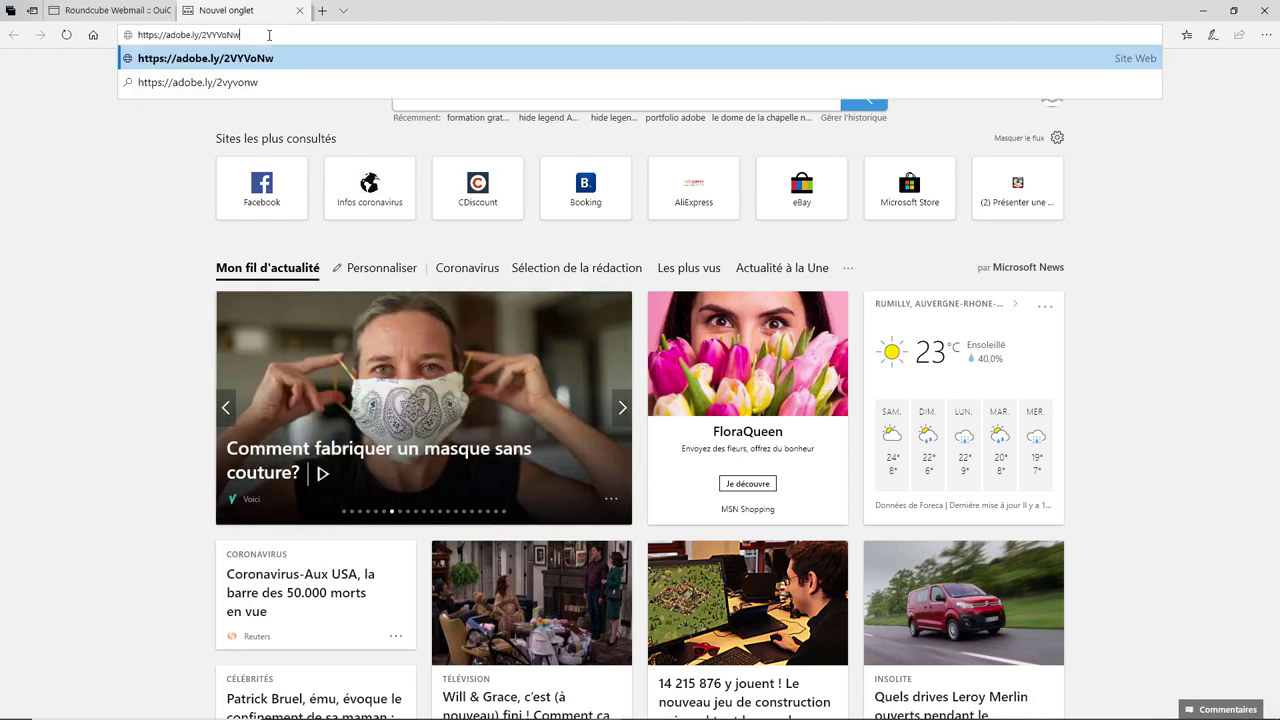
{"action": "key", "text": "Return"}
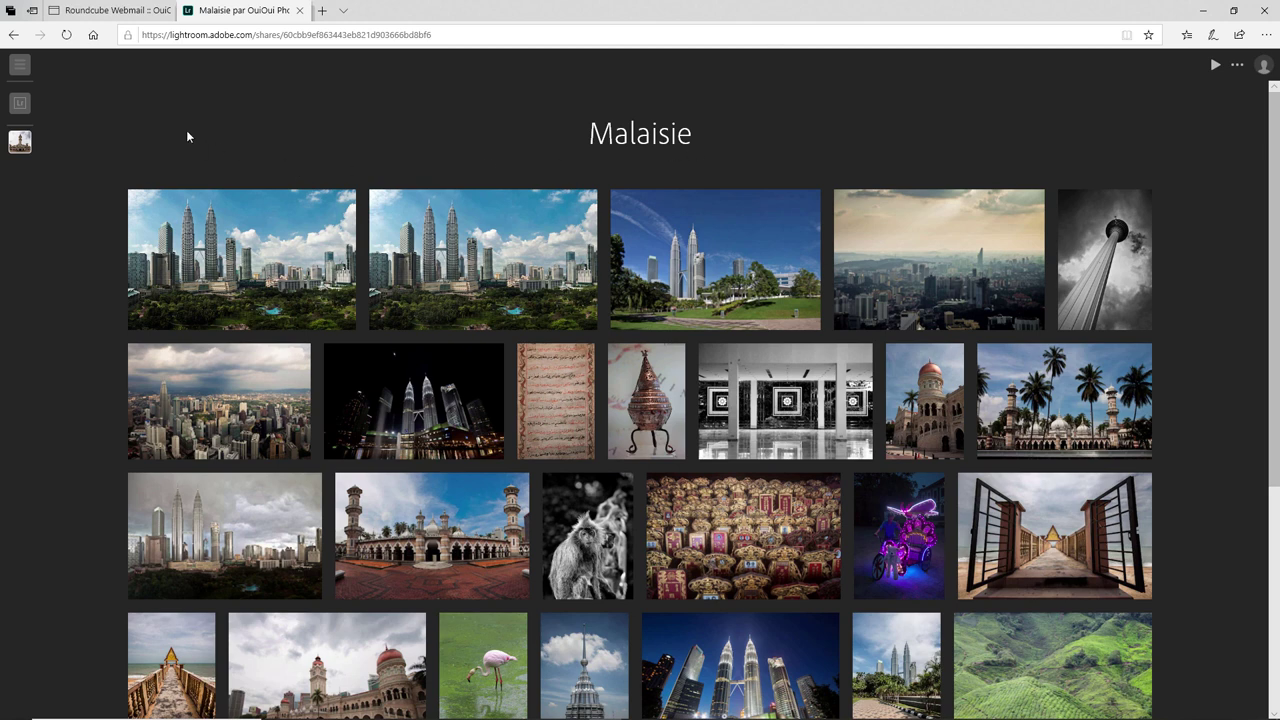
View the Petronas towers photo and its info, dismissing the sign-in prompt after trying to like it
{"action": "left_click", "coordinate": [1264, 65]}
{"action": "left_click", "coordinate": [717, 258]}
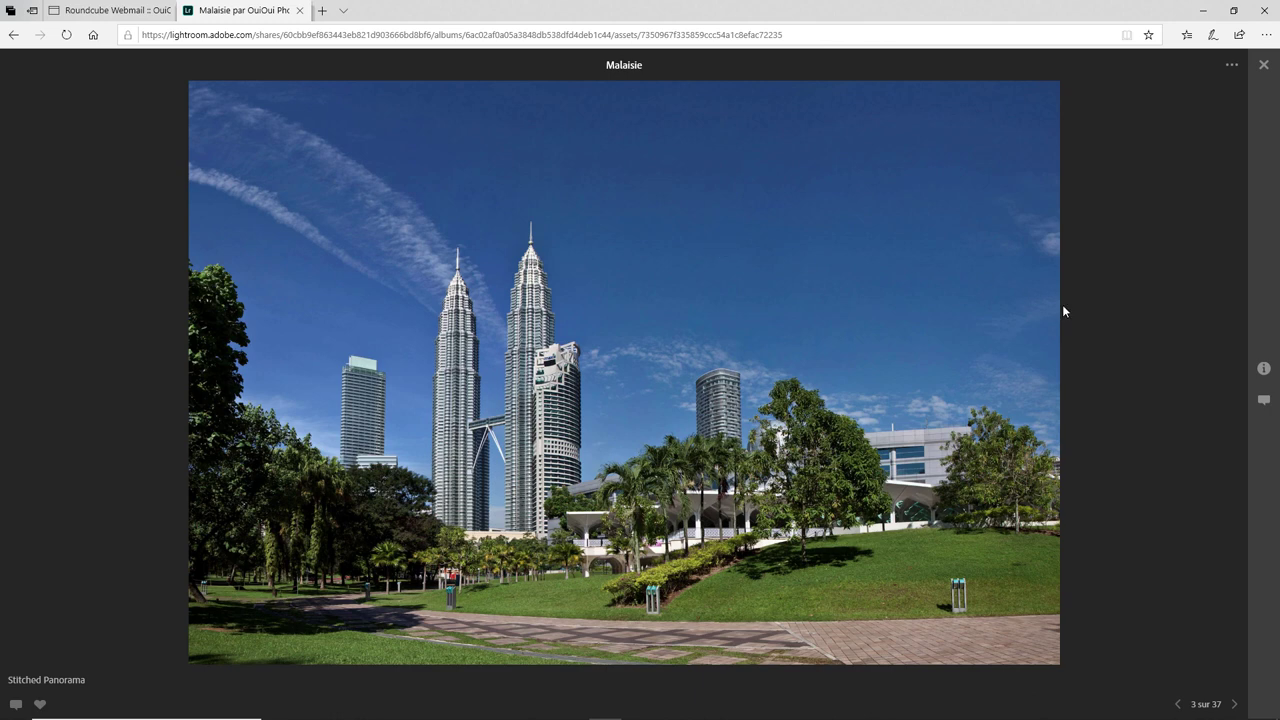
{"action": "left_click", "coordinate": [1264, 369]}
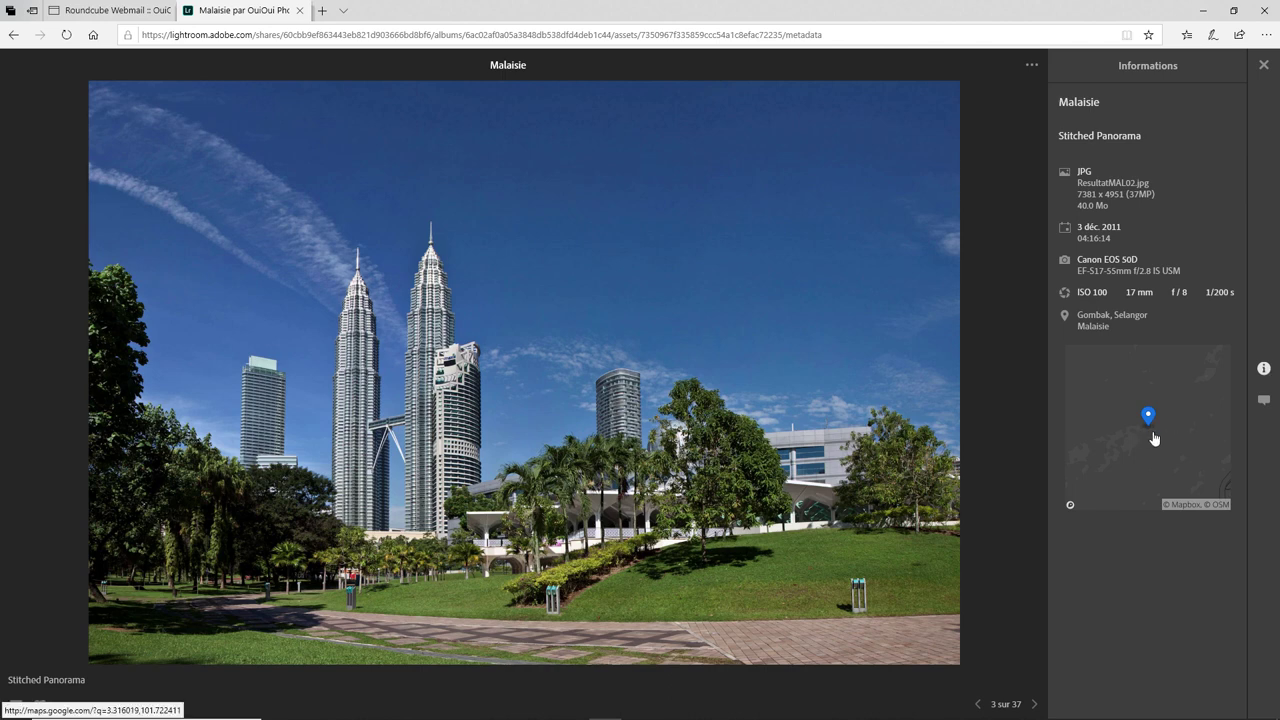
{"action": "left_click", "coordinate": [1264, 372]}
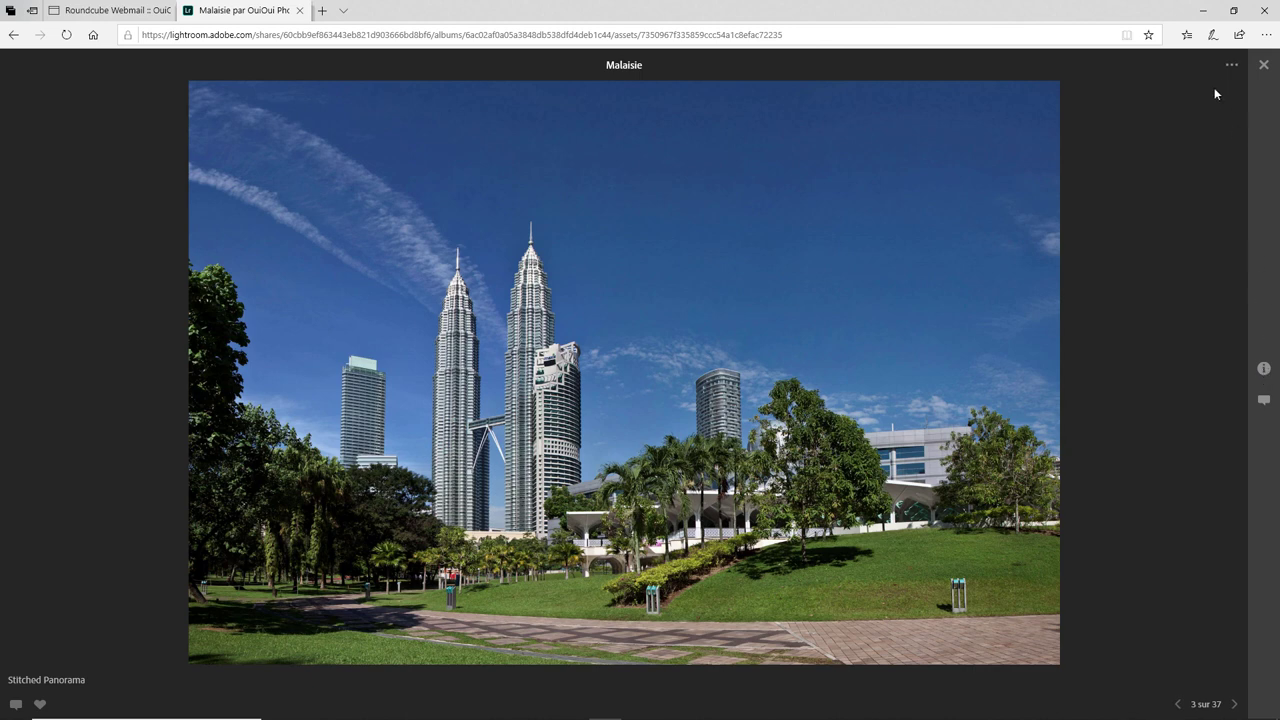
{"action": "left_click", "coordinate": [1229, 68]}
{"action": "left_click", "coordinate": [40, 707]}
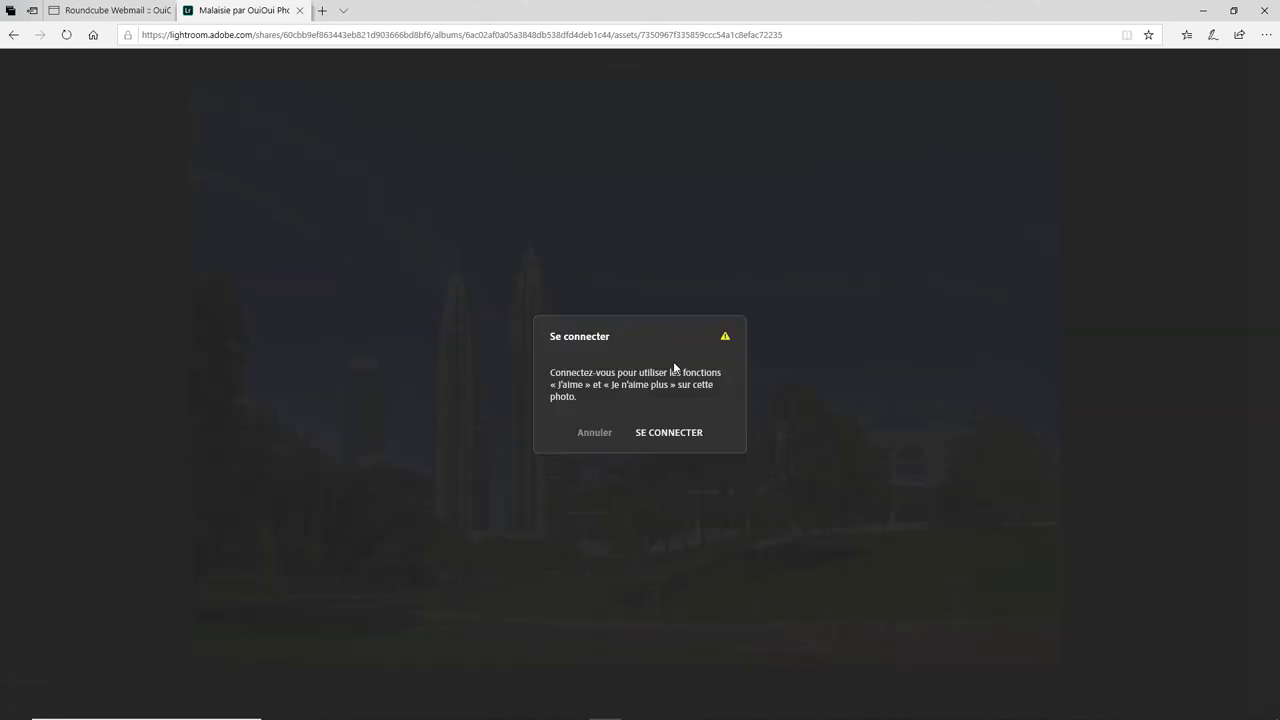
{"action": "left_click", "coordinate": [606, 434]}
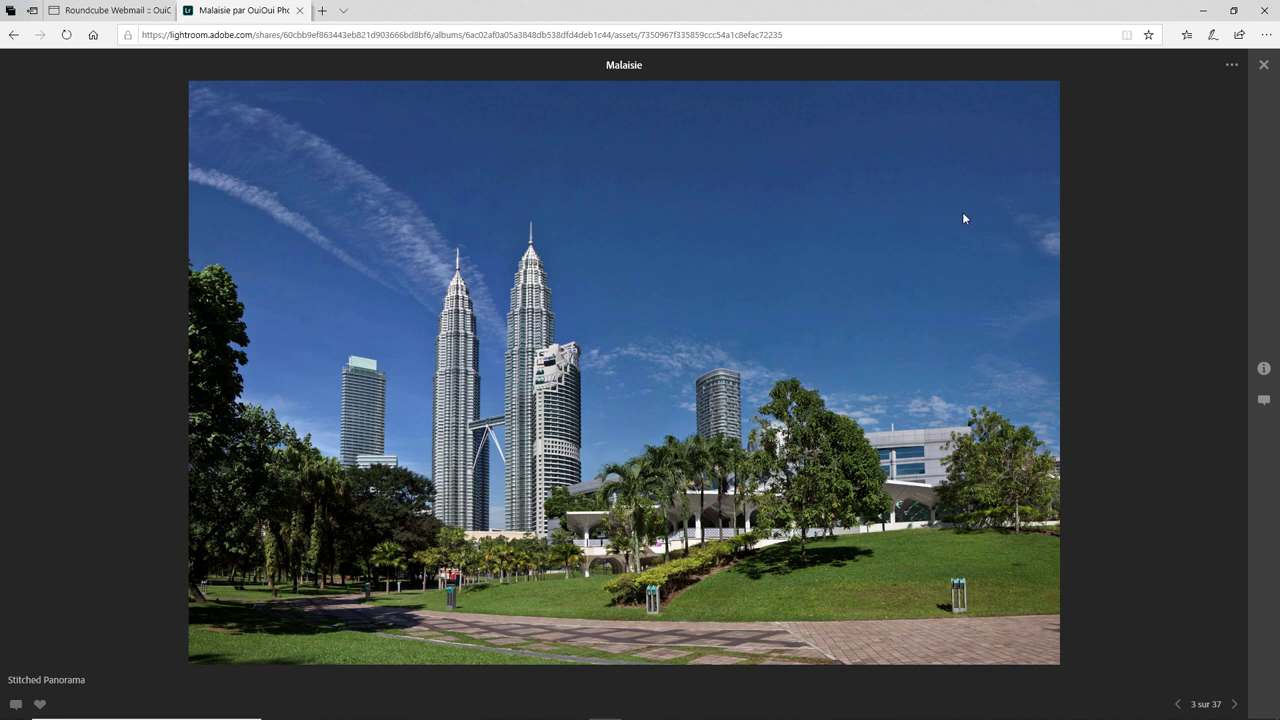
{"action": "left_click", "coordinate": [1264, 66]}
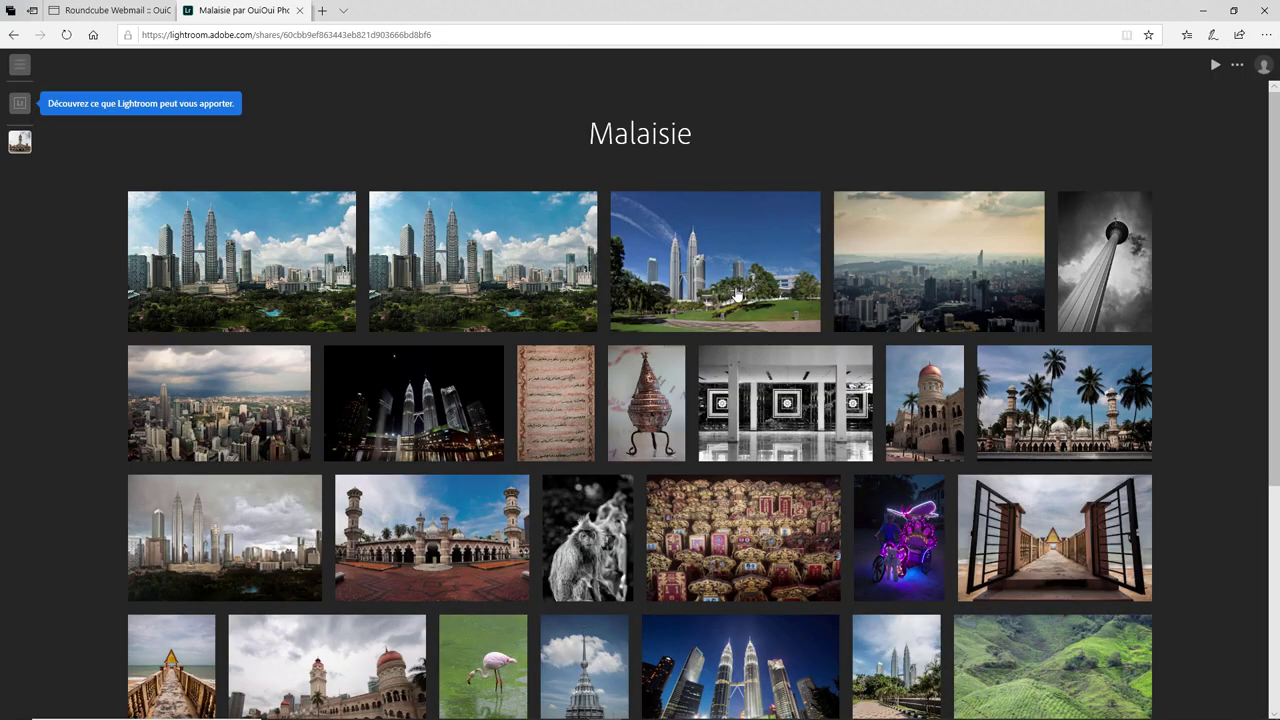
Open the egret photo, zoom in and back to fit, then return to the grid
{"action": "scroll", "coordinate": [736, 293], "scroll_direction": "down", "scroll_amount": 4}
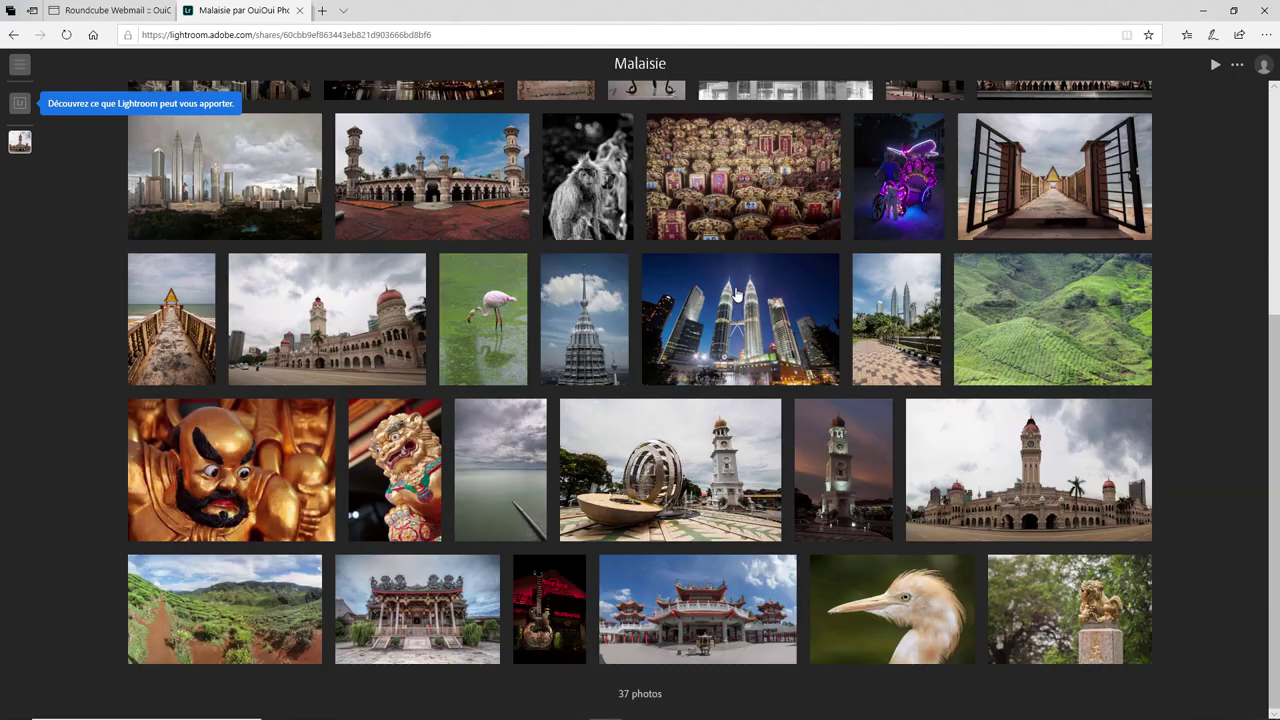
{"action": "left_click", "coordinate": [880, 610]}
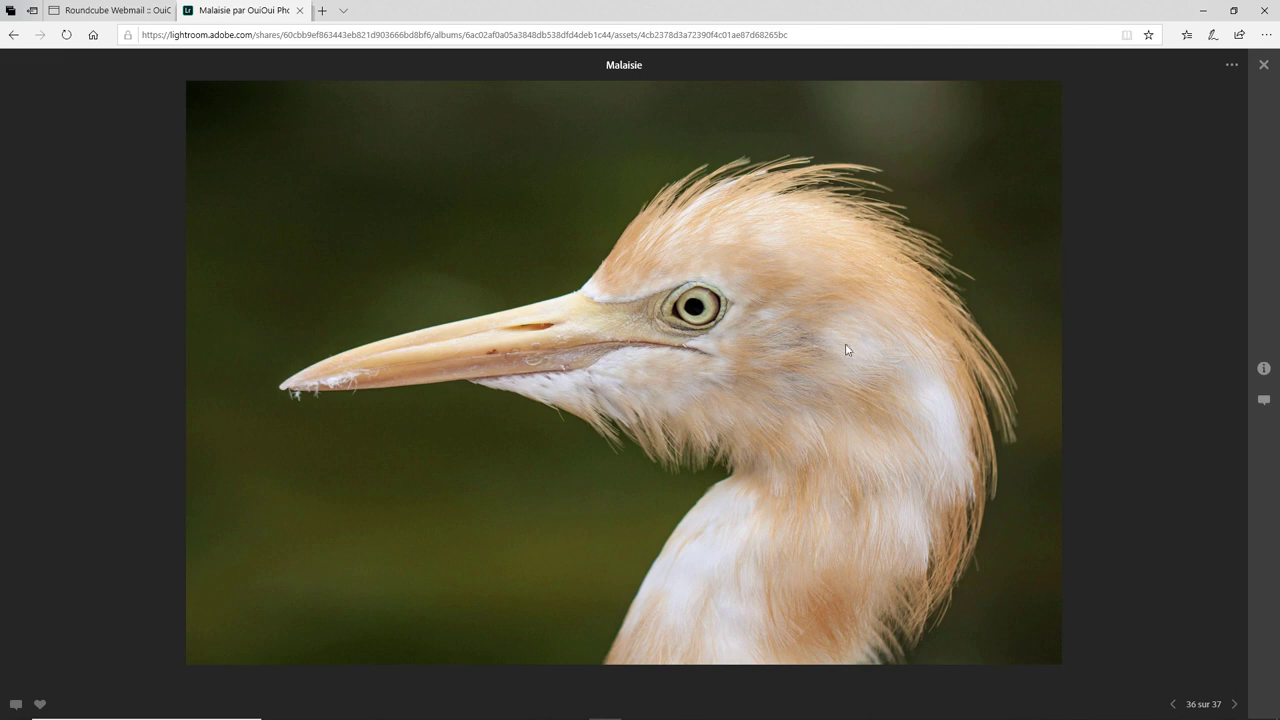
{"action": "left_click", "coordinate": [760, 397]}
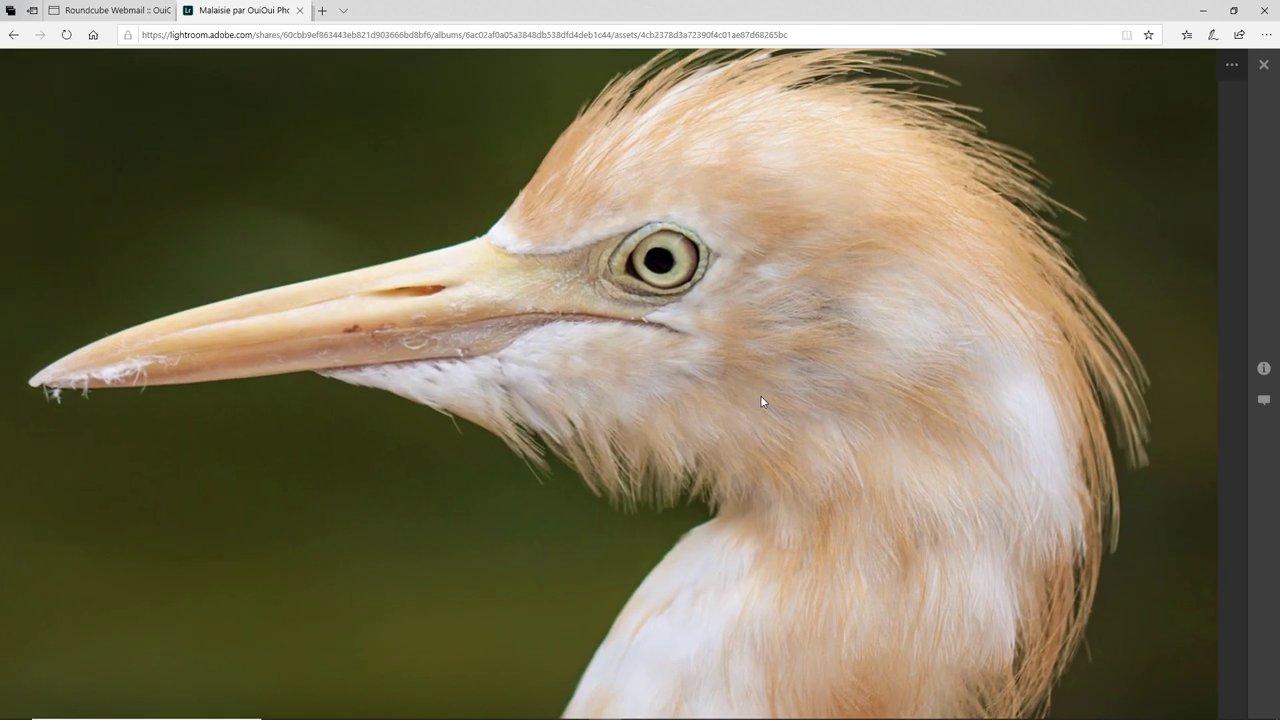
{"action": "left_click", "coordinate": [760, 397]}
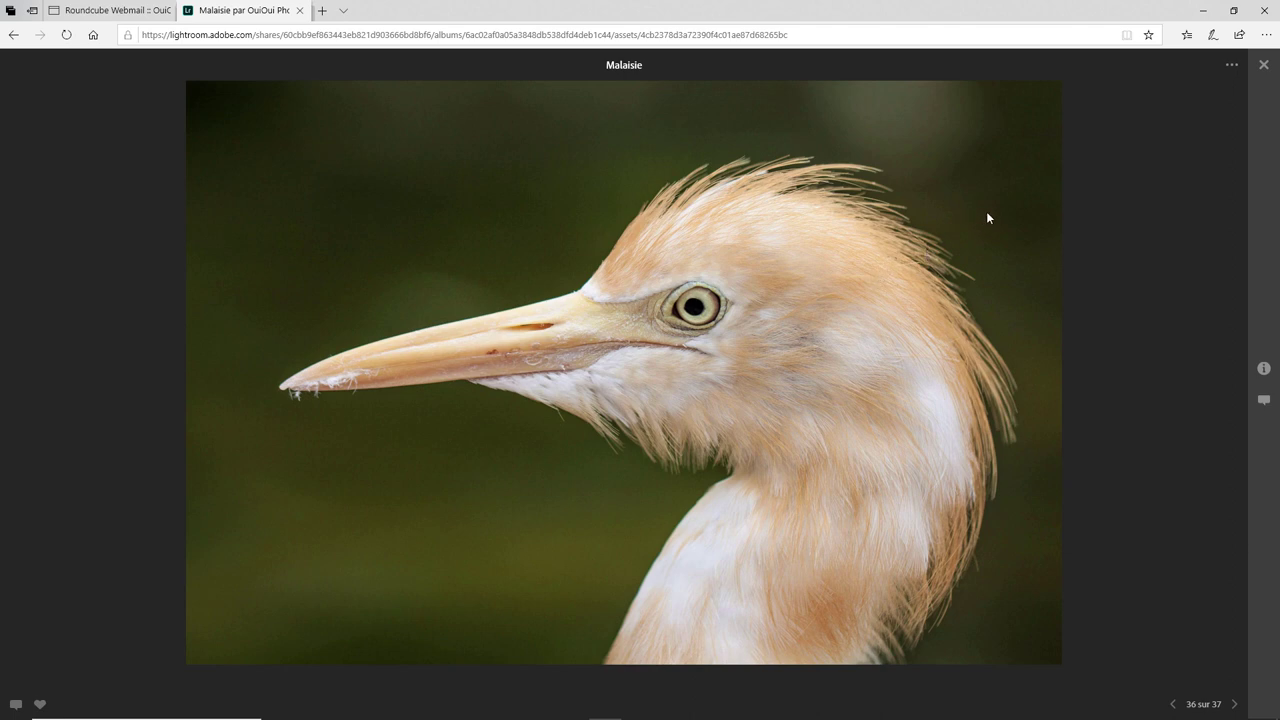
{"action": "left_click", "coordinate": [1263, 65]}
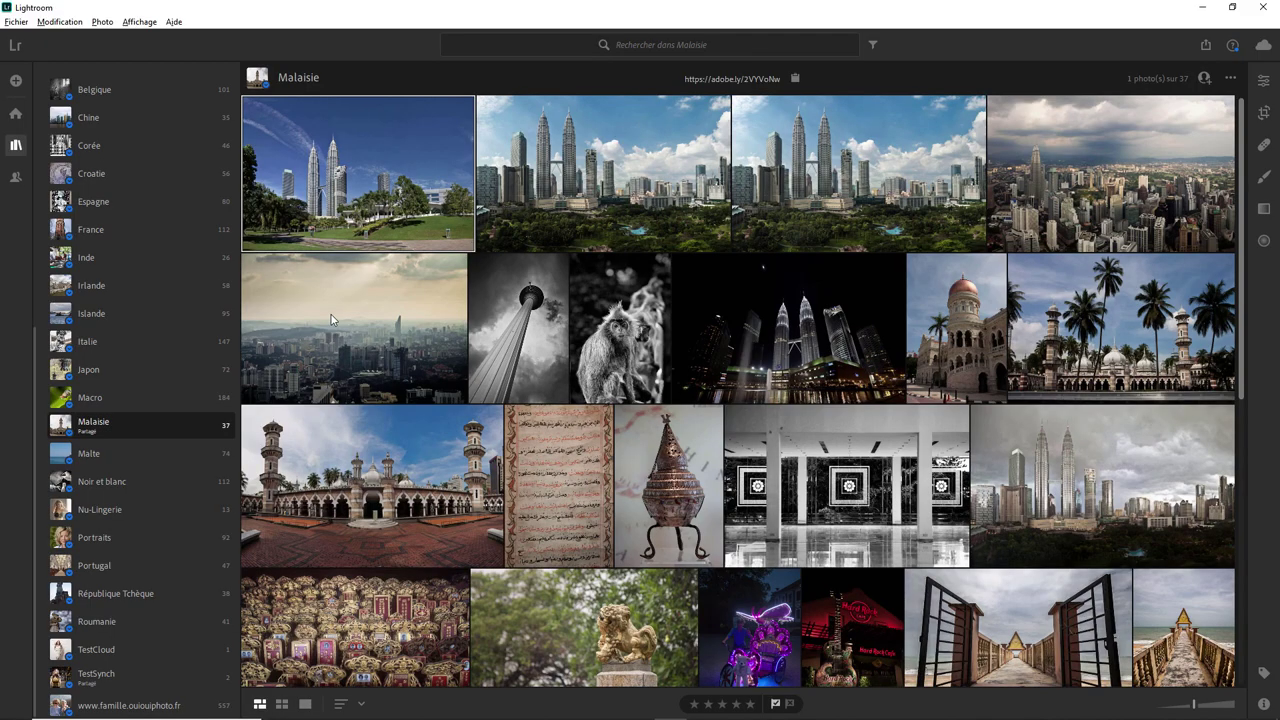
Enable sharing for the Inde album from its Partager et inviter settings
{"action": "left_click", "coordinate": [110, 261]}
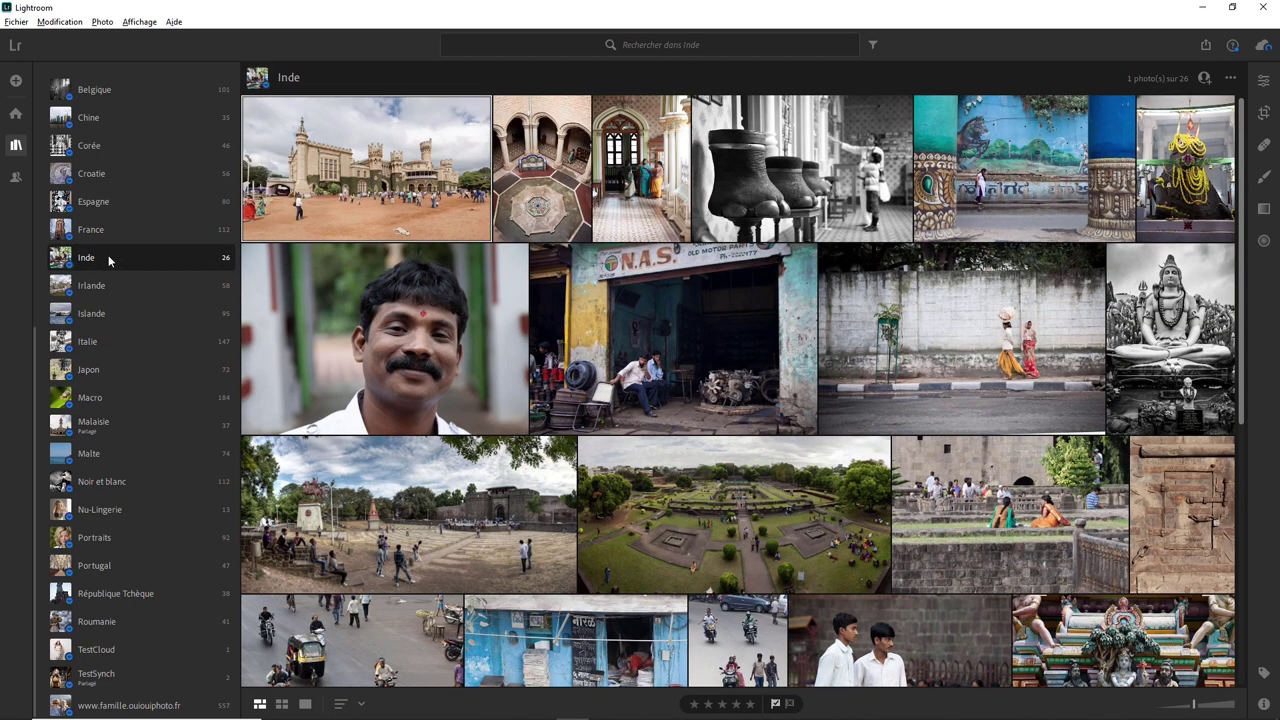
{"action": "right_click", "coordinate": [108, 260]}
{"action": "left_click", "coordinate": [182, 282]}
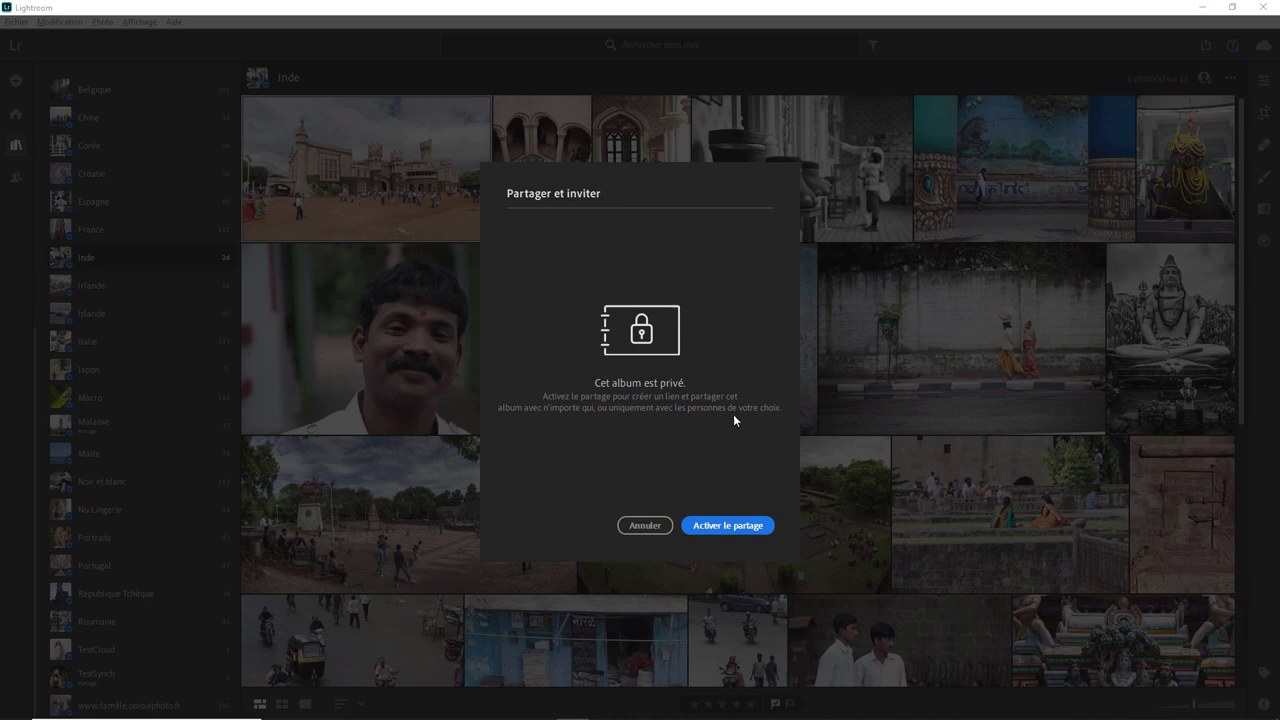
{"action": "left_click", "coordinate": [727, 526]}
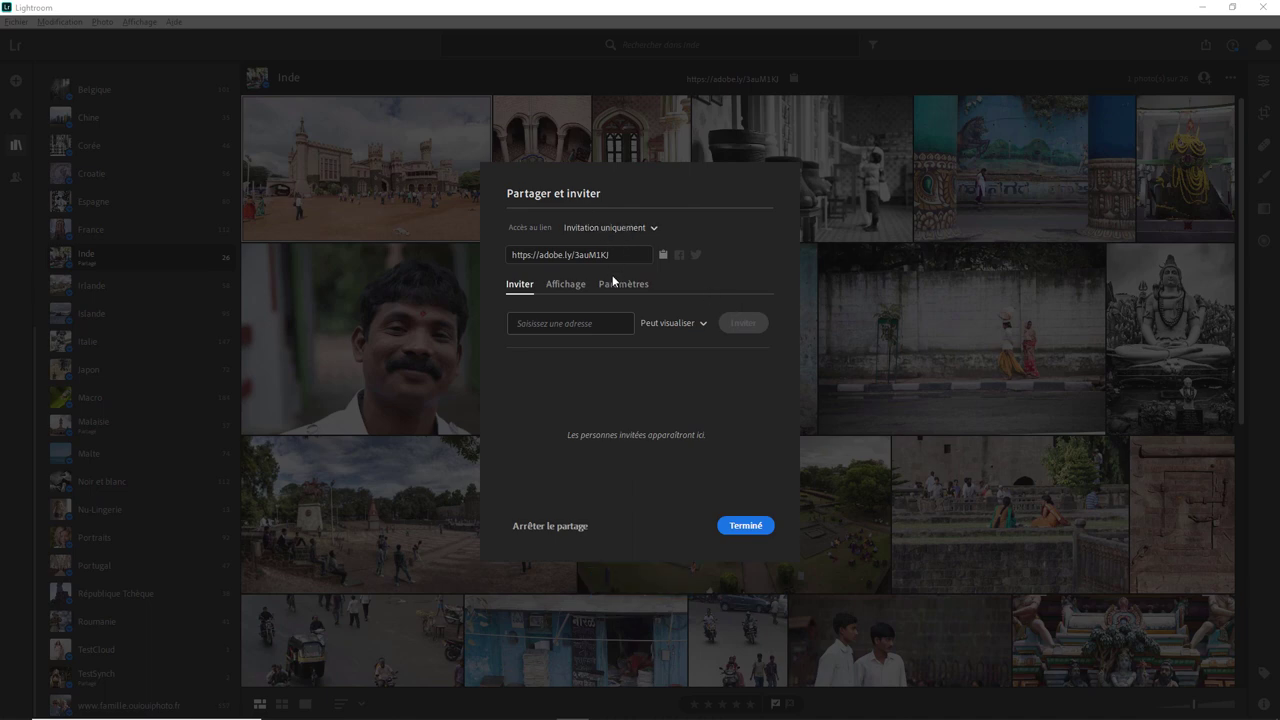
Invite the recipient's e-mail address to the Inde album with Peut contribuer permission
{"action": "left_click", "coordinate": [585, 323]}
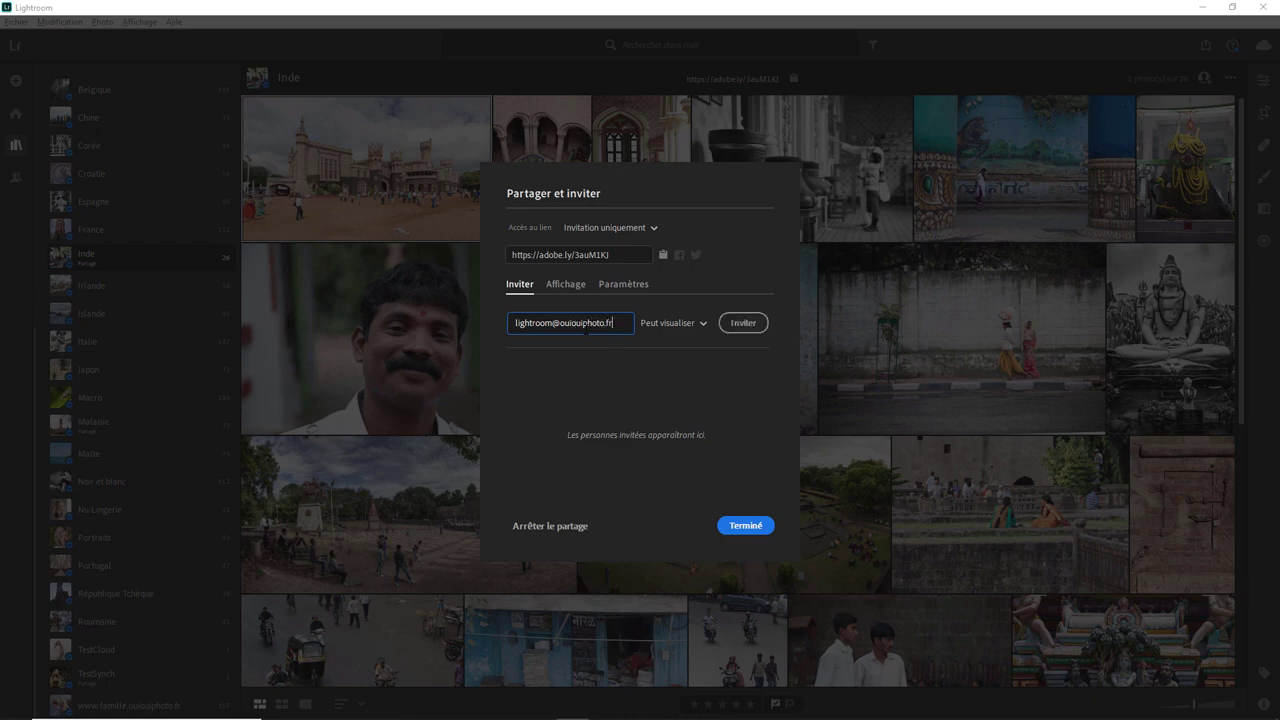
{"action": "left_click", "coordinate": [674, 322]}
{"action": "left_click", "coordinate": [683, 365]}
{"action": "left_click", "coordinate": [743, 323]}
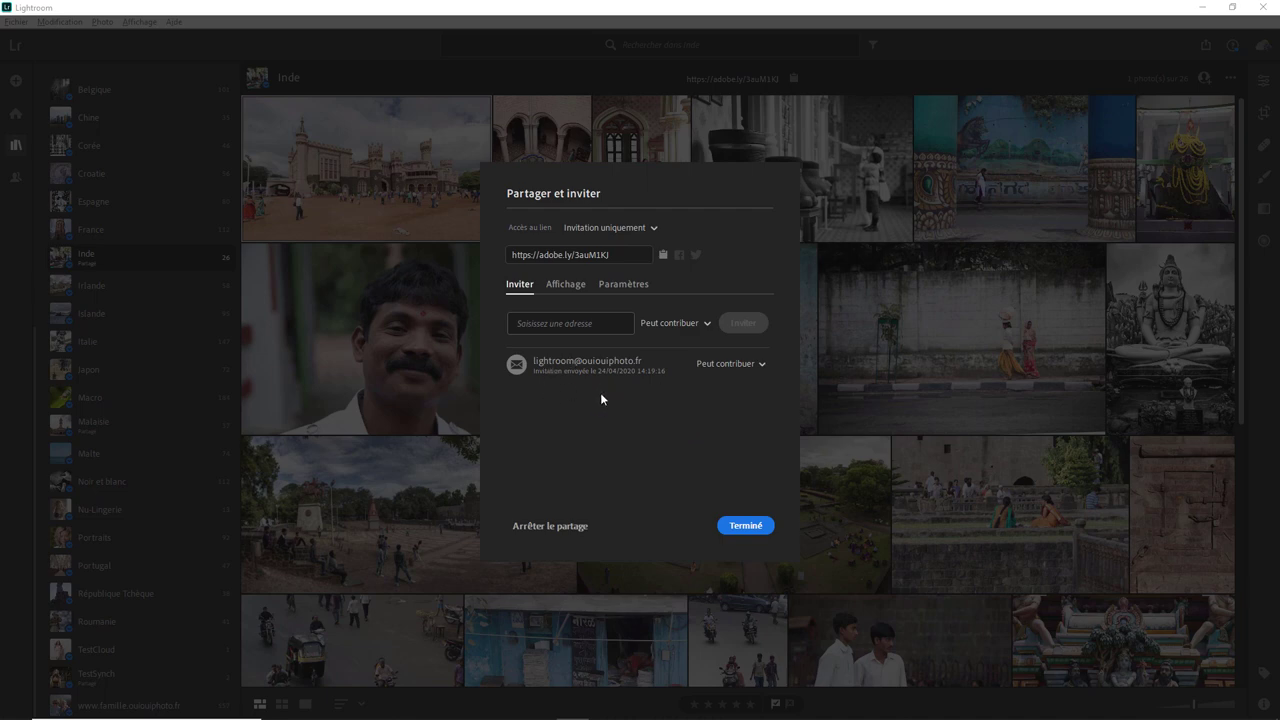
{"action": "left_click", "coordinate": [566, 286]}
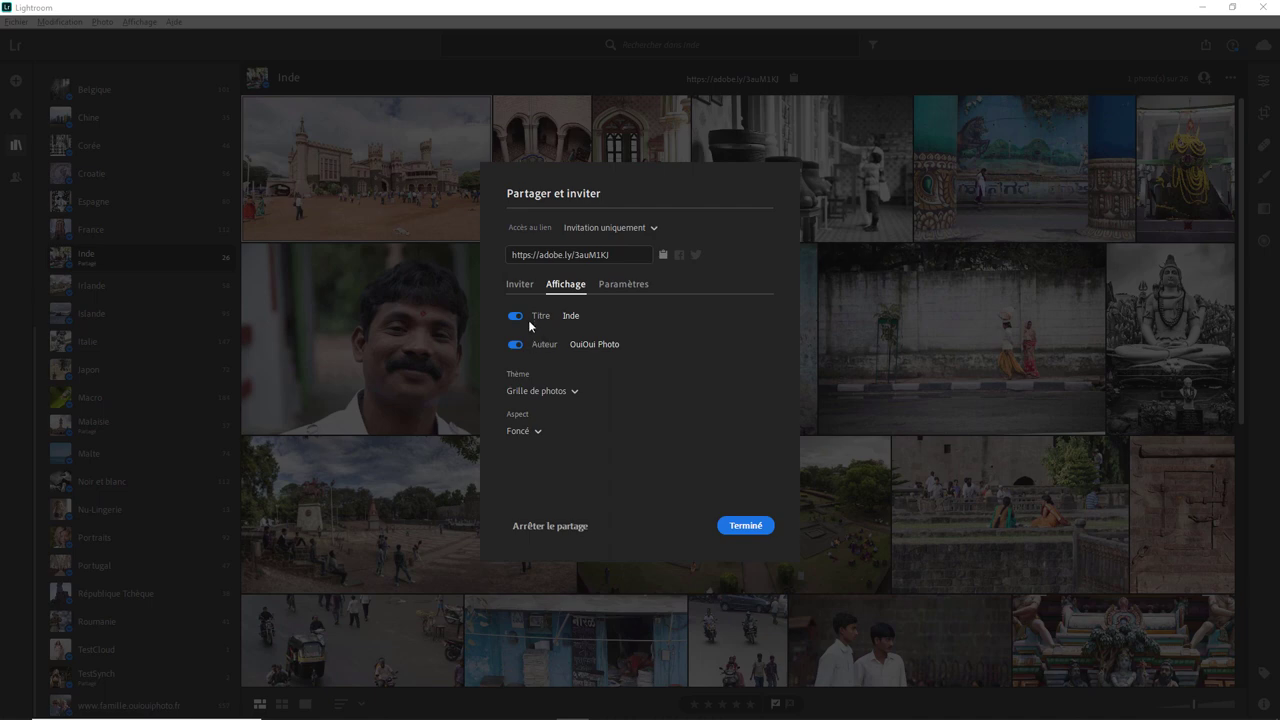
Set the Inde album theme to Colonne with the Clair appearance
{"action": "left_click", "coordinate": [560, 390]}
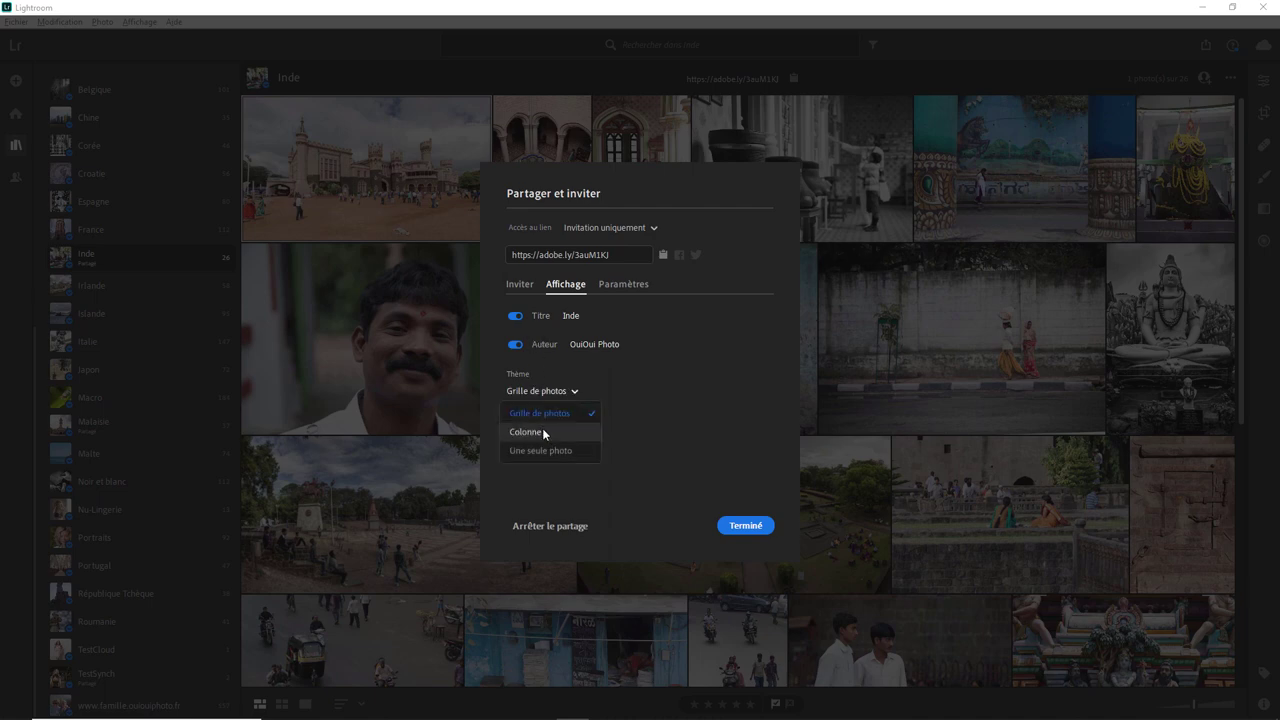
{"action": "left_click", "coordinate": [542, 428]}
{"action": "left_click", "coordinate": [540, 431]}
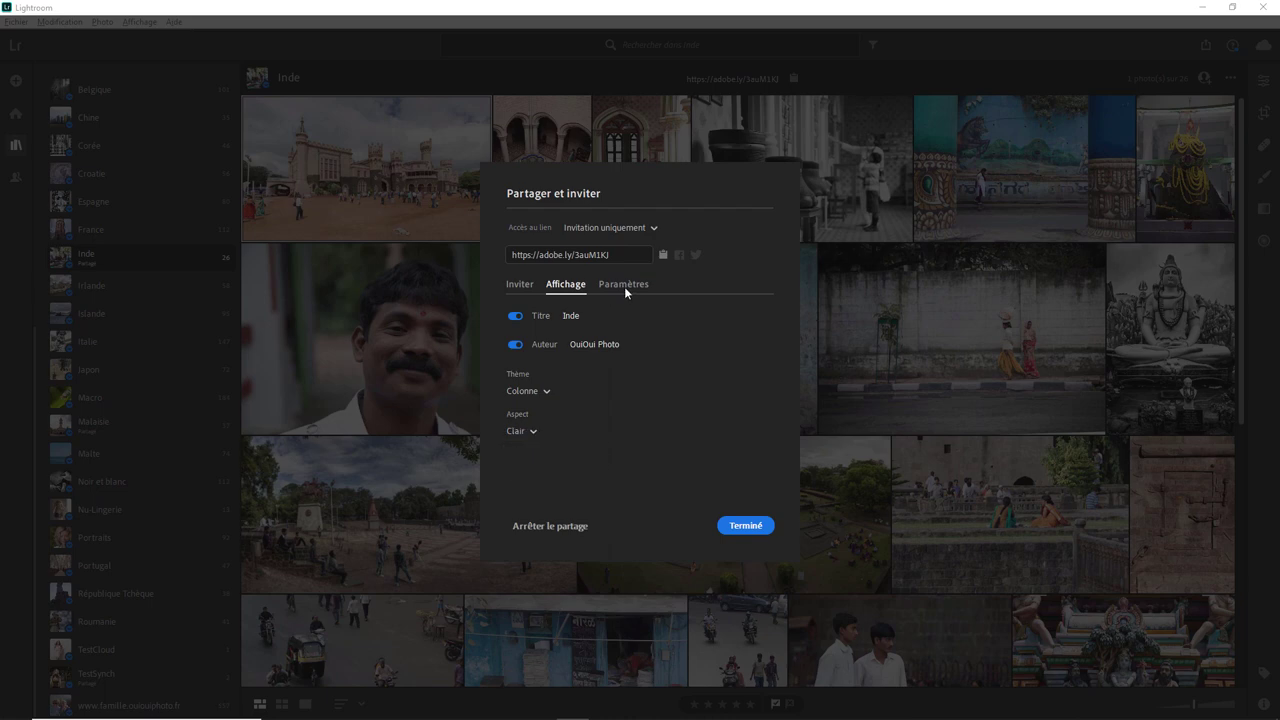
{"action": "left_click", "coordinate": [553, 285]}
{"action": "left_click", "coordinate": [620, 285]}
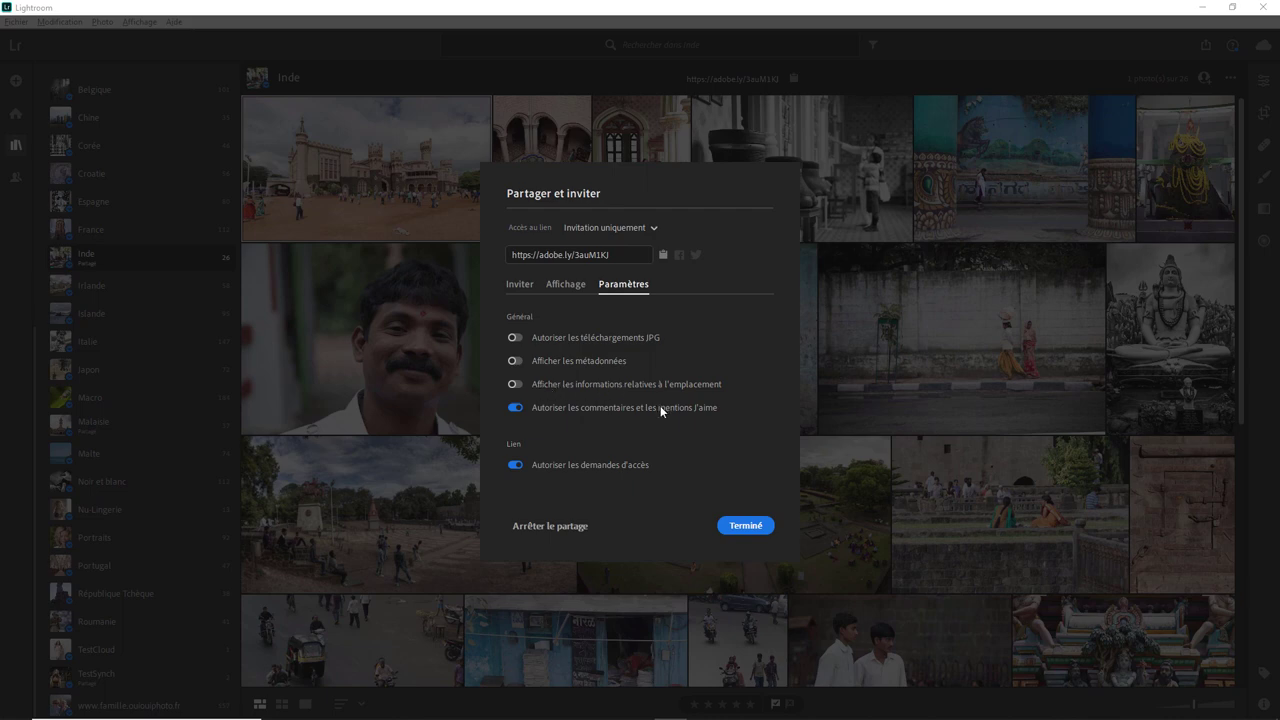
Disable comments and likes, copy the Inde share link, and close the dialog
{"action": "left_click", "coordinate": [518, 408]}
{"action": "left_click", "coordinate": [662, 255]}
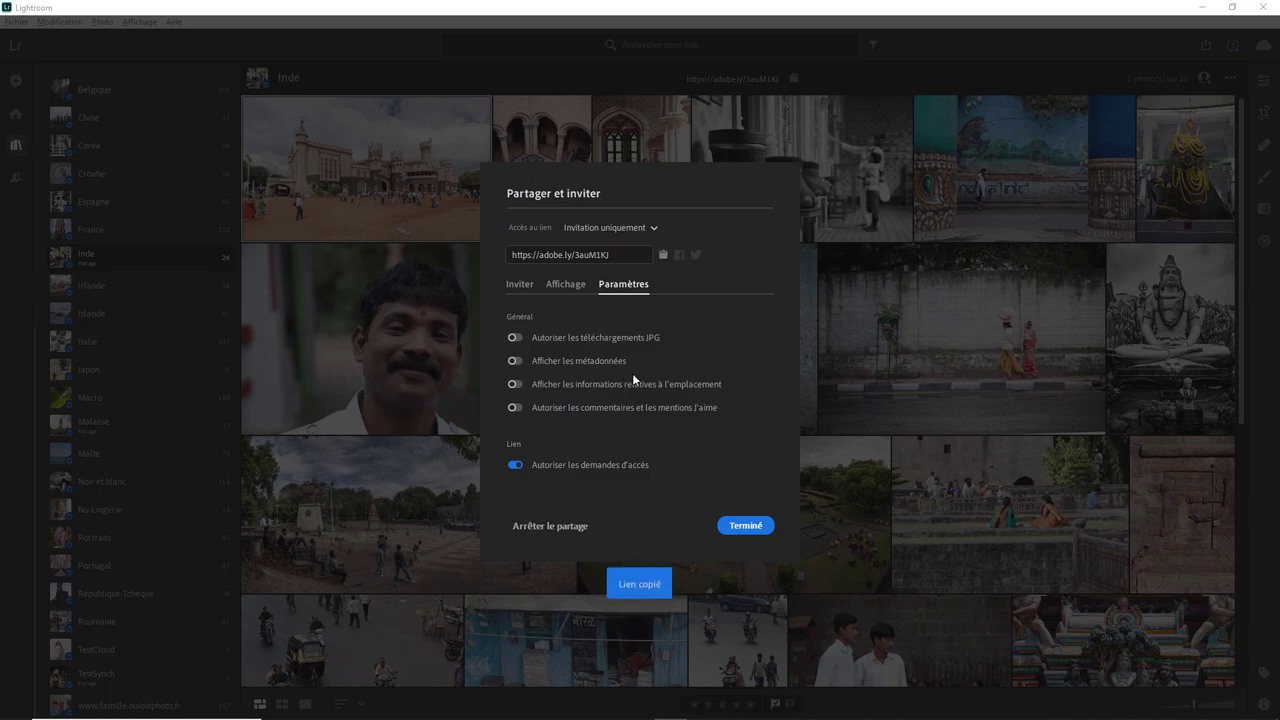
{"action": "left_click", "coordinate": [742, 526]}
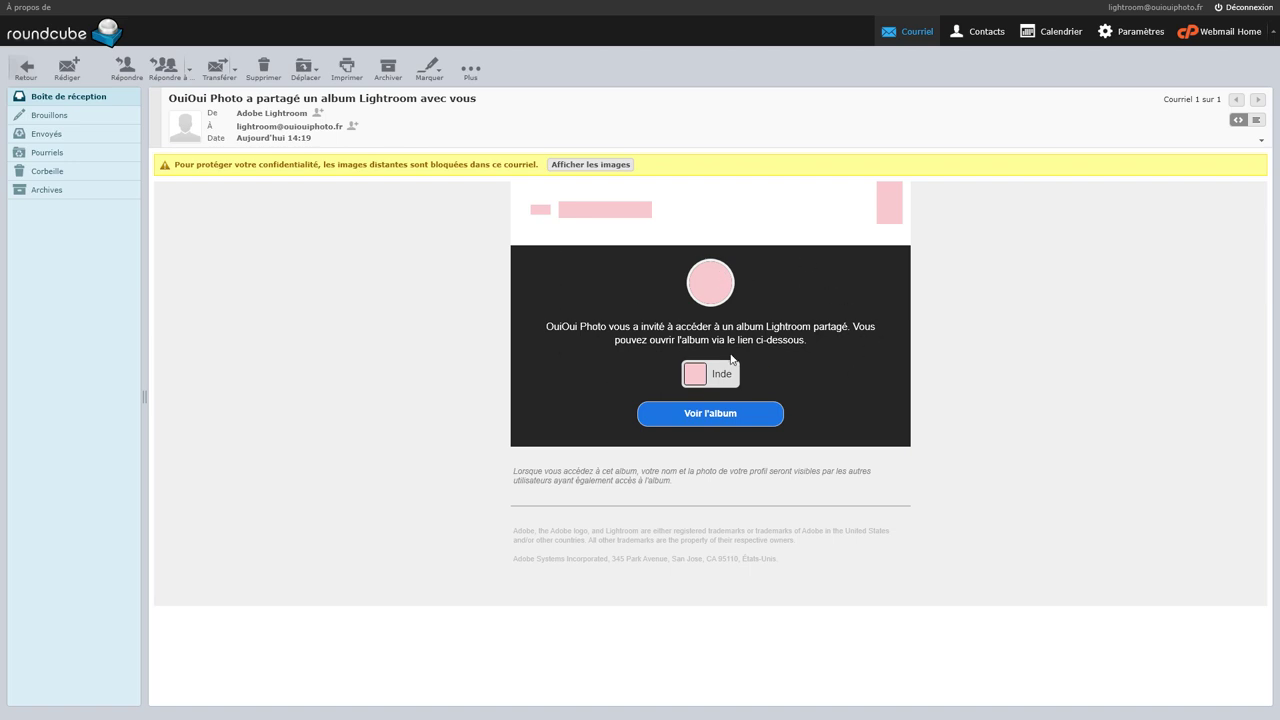
Follow the invitation e-mail's Voir l'album link to the Inde album
{"action": "left_click", "coordinate": [713, 420]}
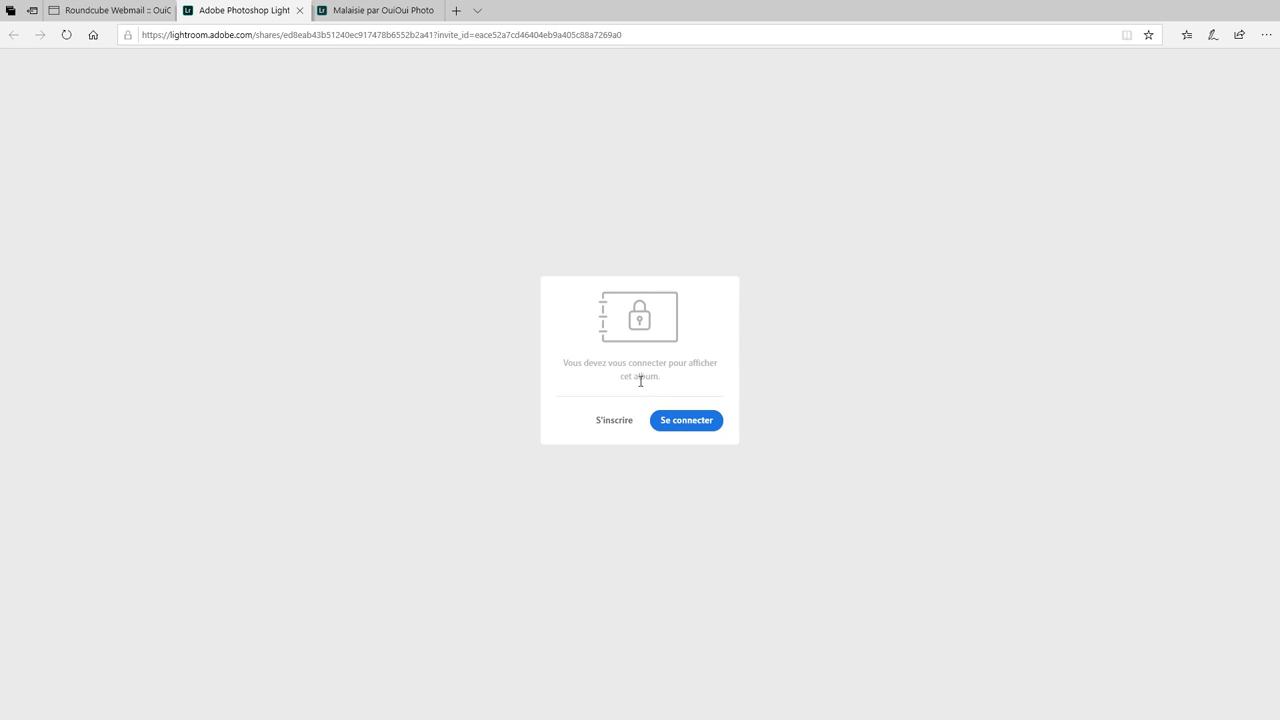
Sign in with the invited account's e-mail and password, declining Edge's offer to save the password
{"action": "left_click", "coordinate": [676, 430]}
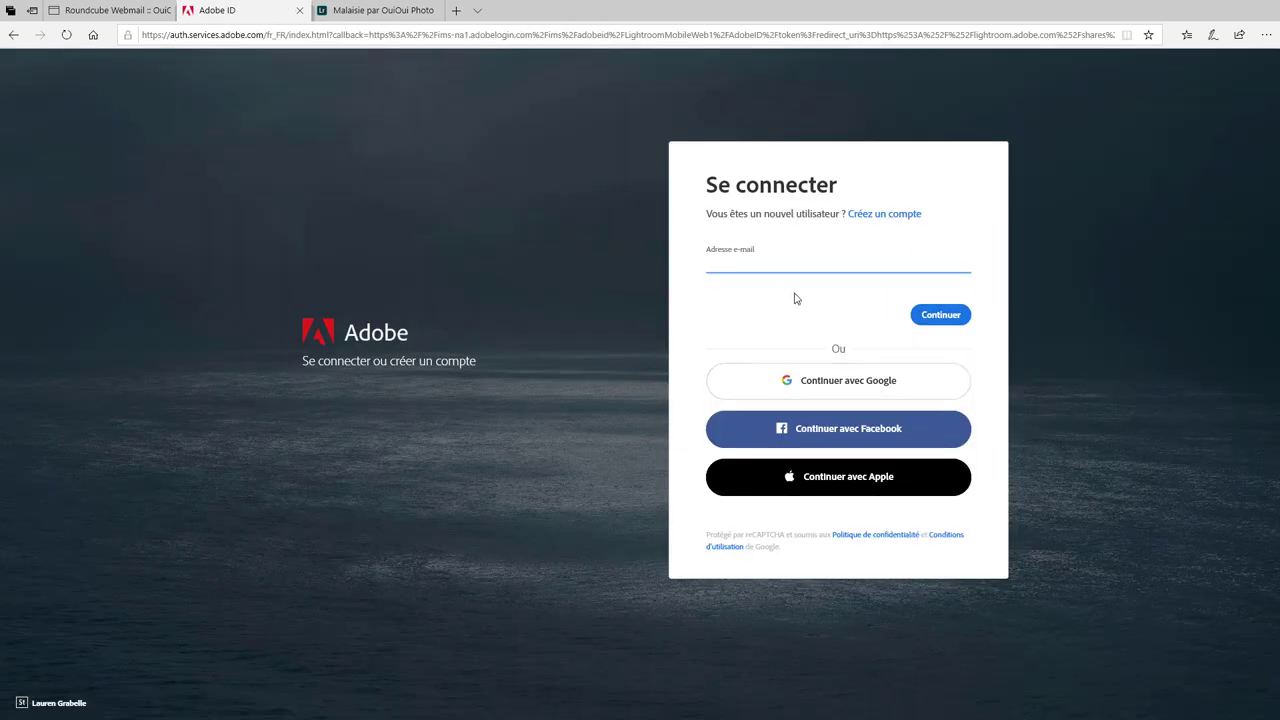
{"action": "left_click", "coordinate": [958, 320]}
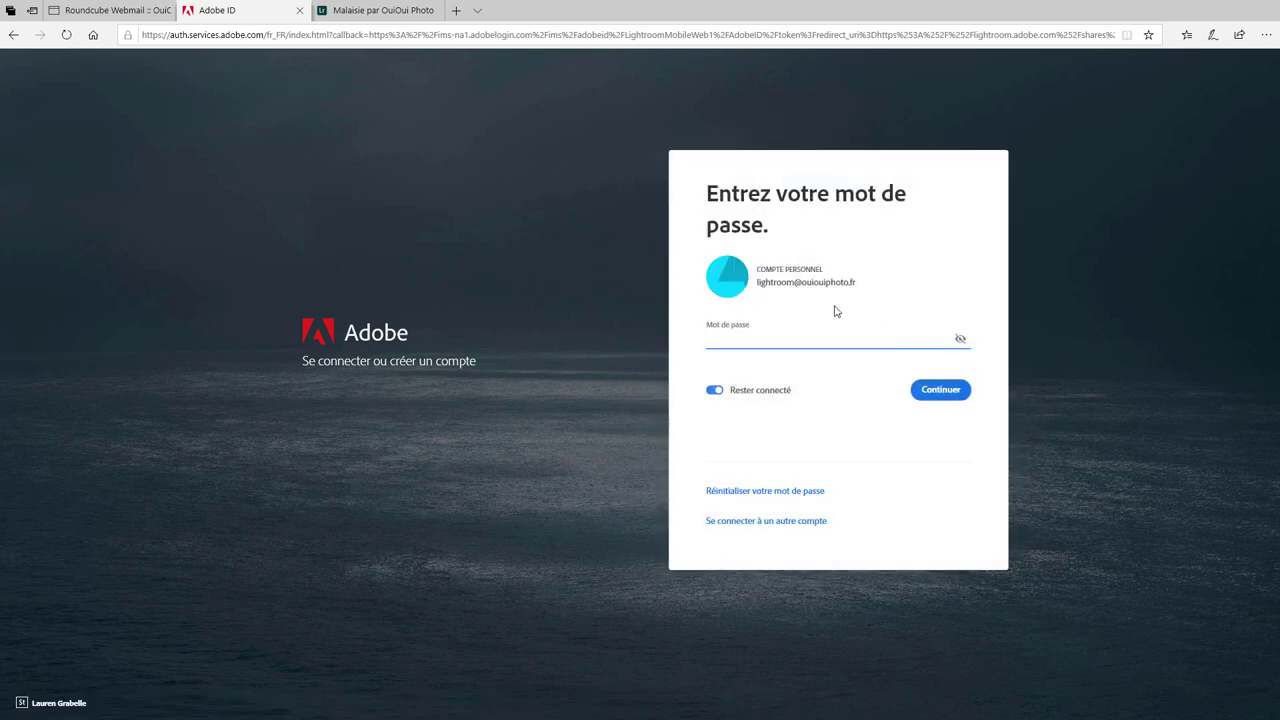
{"action": "type", "text": "•"}
{"action": "type", "text": "•••••"}
{"action": "type", "text": "•••••••"}
{"action": "type", "text": "••"}
{"action": "left_click", "coordinate": [948, 390]}
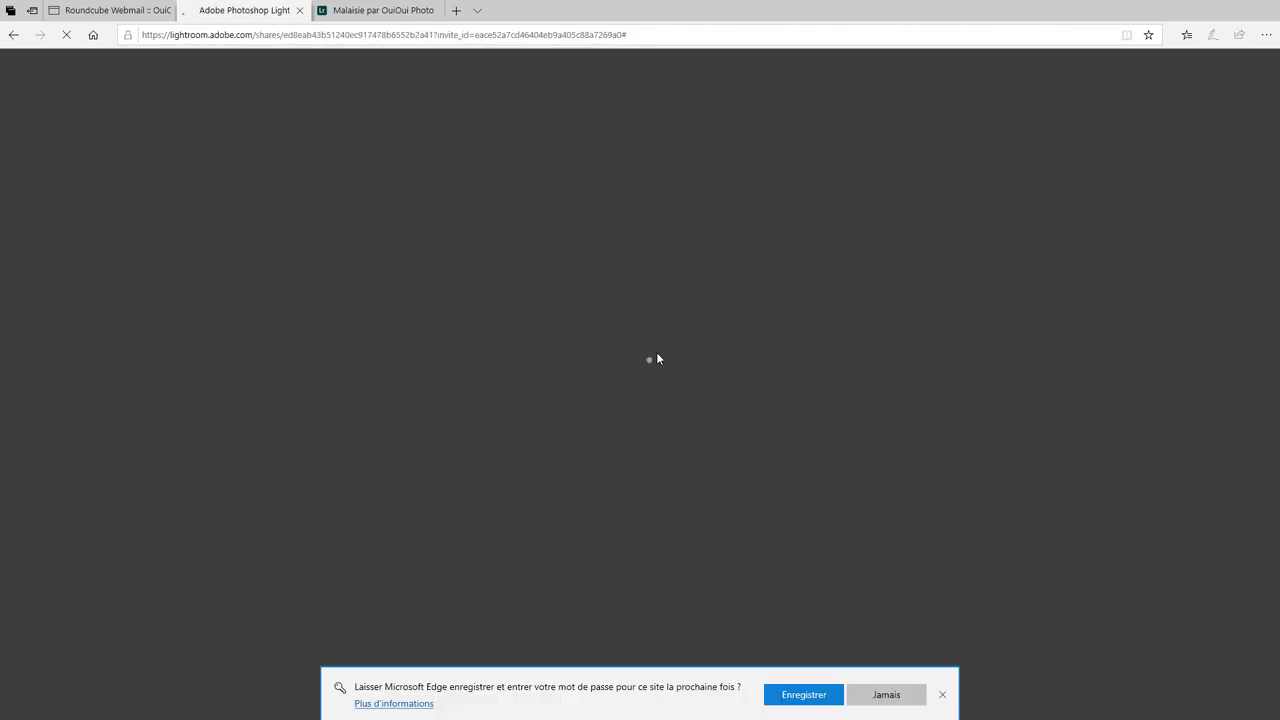
{"action": "left_click", "coordinate": [888, 695]}
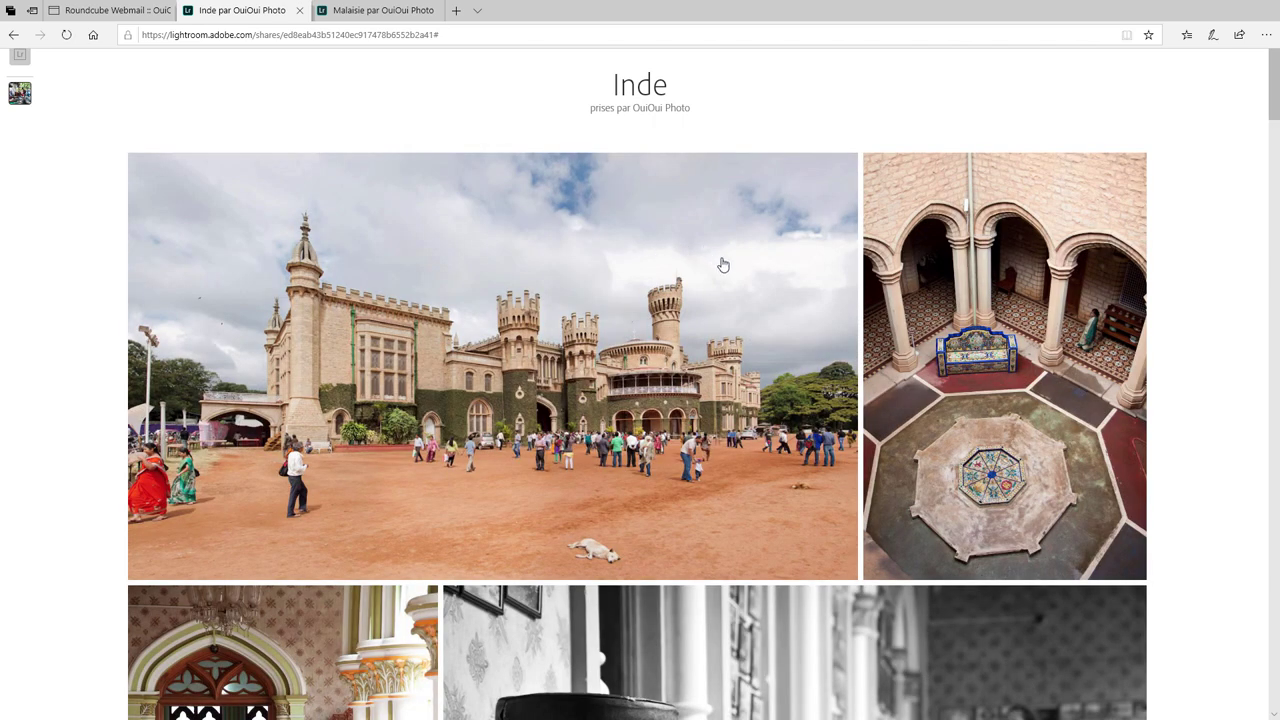
{"action": "scroll", "coordinate": [723, 264], "scroll_direction": "down", "scroll_amount": 3}
{"action": "scroll", "coordinate": [723, 264], "scroll_direction": "down", "scroll_amount": 4}
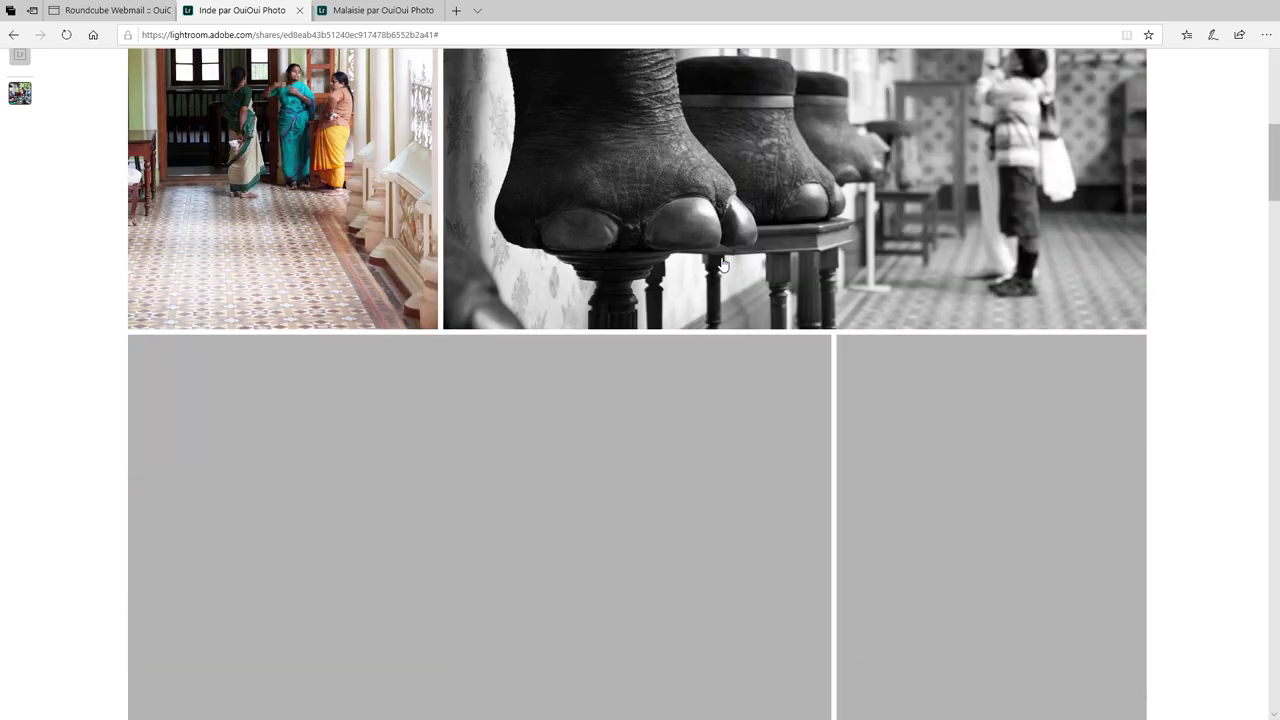
{"action": "scroll", "coordinate": [723, 264], "scroll_direction": "down", "scroll_amount": 1}
{"action": "scroll", "coordinate": [723, 264], "scroll_direction": "down", "scroll_amount": 2}
{"action": "scroll", "coordinate": [723, 264], "scroll_direction": "down", "scroll_amount": 2}
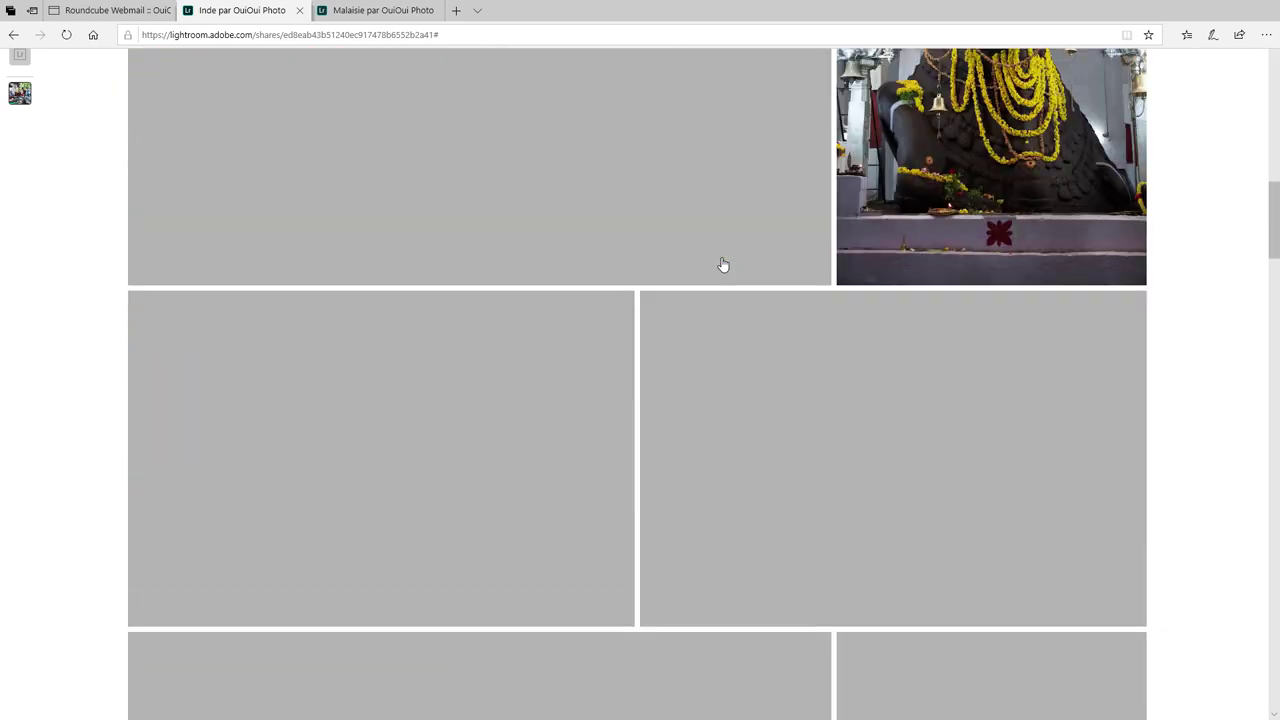
{"action": "scroll", "coordinate": [723, 264], "scroll_direction": "down", "scroll_amount": 1}
{"action": "scroll", "coordinate": [723, 264], "scroll_direction": "down", "scroll_amount": 3}
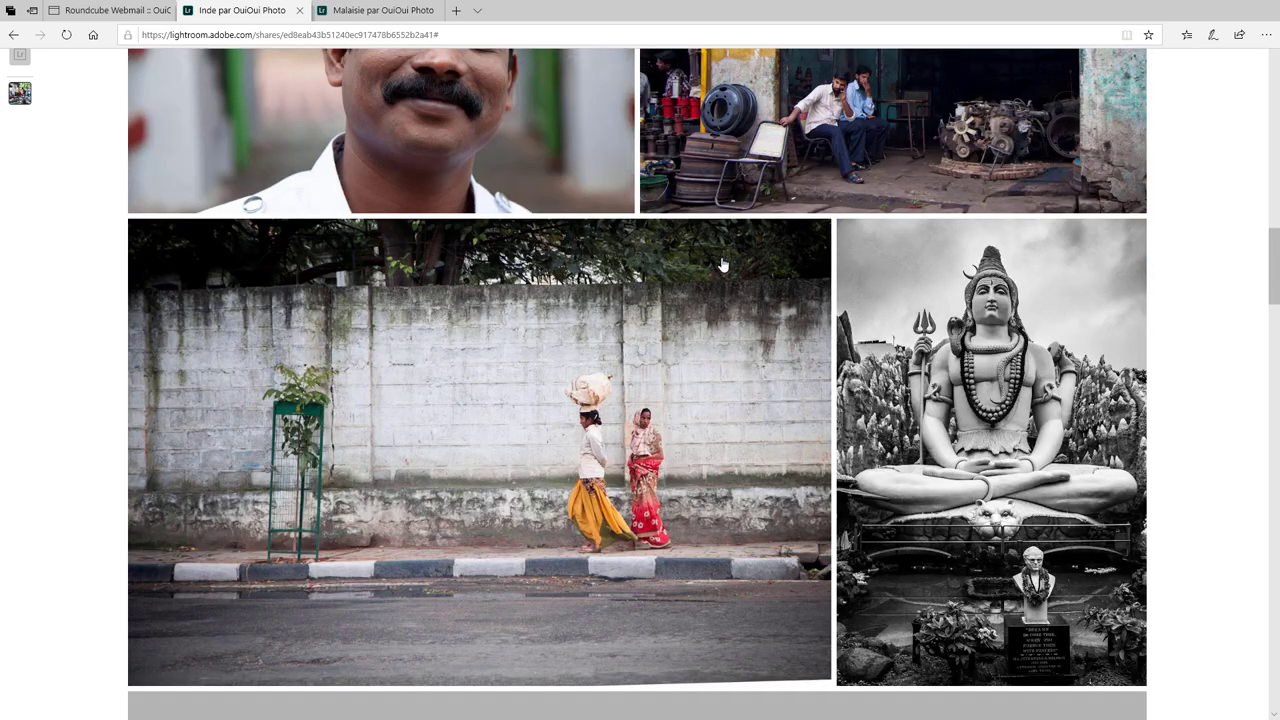
{"action": "scroll", "coordinate": [723, 264], "scroll_direction": "down", "scroll_amount": 3}
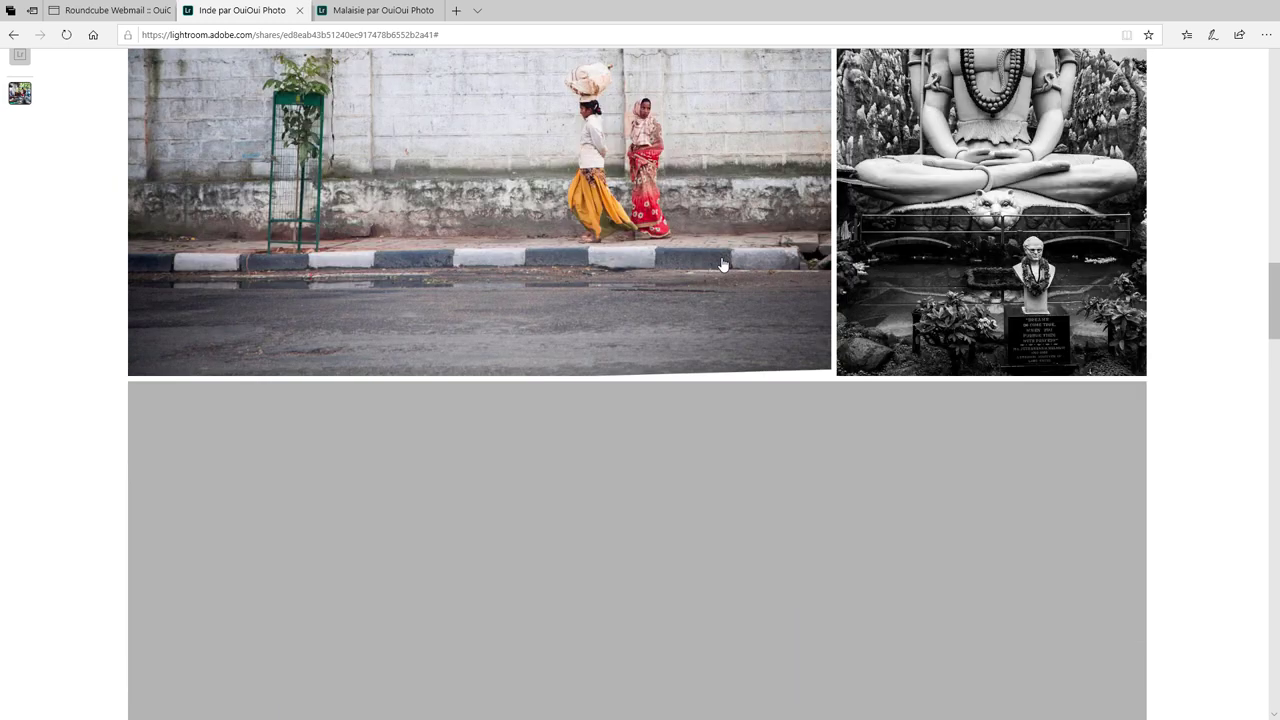
{"action": "scroll", "coordinate": [723, 264], "scroll_direction": "down", "scroll_amount": 3}
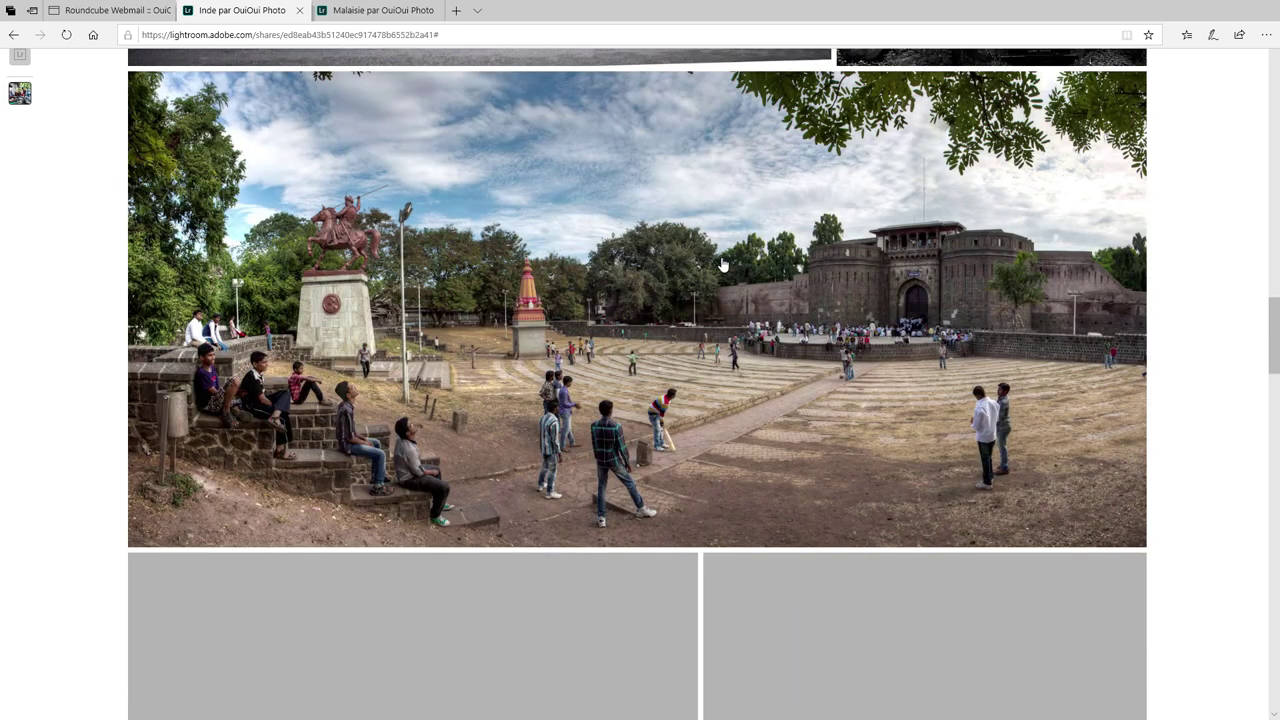
{"action": "scroll", "coordinate": [723, 264], "scroll_direction": "down", "scroll_amount": 2}
{"action": "scroll", "coordinate": [723, 264], "scroll_direction": "down", "scroll_amount": 1}
{"action": "scroll", "coordinate": [723, 264], "scroll_direction": "up", "scroll_amount": 1}
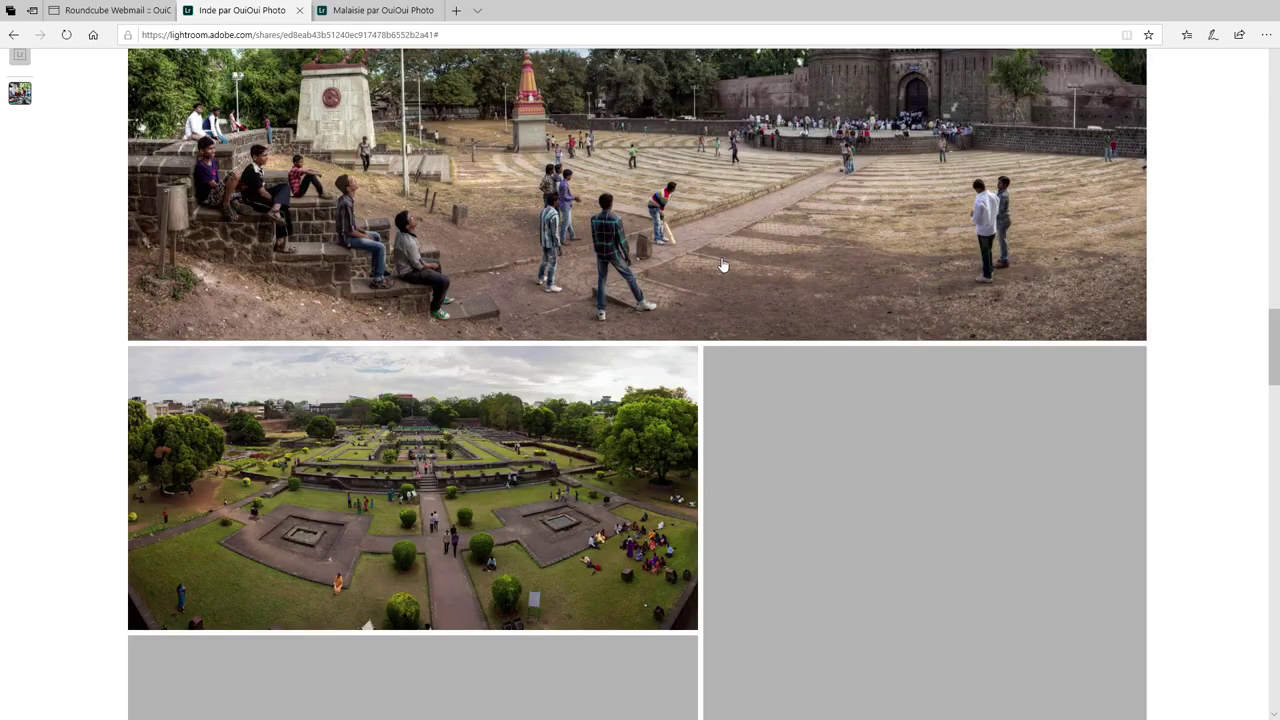
{"action": "scroll", "coordinate": [723, 264], "scroll_direction": "up", "scroll_amount": 3}
{"action": "scroll", "coordinate": [723, 264], "scroll_direction": "up", "scroll_amount": 3}
{"action": "scroll", "coordinate": [723, 264], "scroll_direction": "up", "scroll_amount": 3}
{"action": "scroll", "coordinate": [723, 264], "scroll_direction": "up", "scroll_amount": 5}
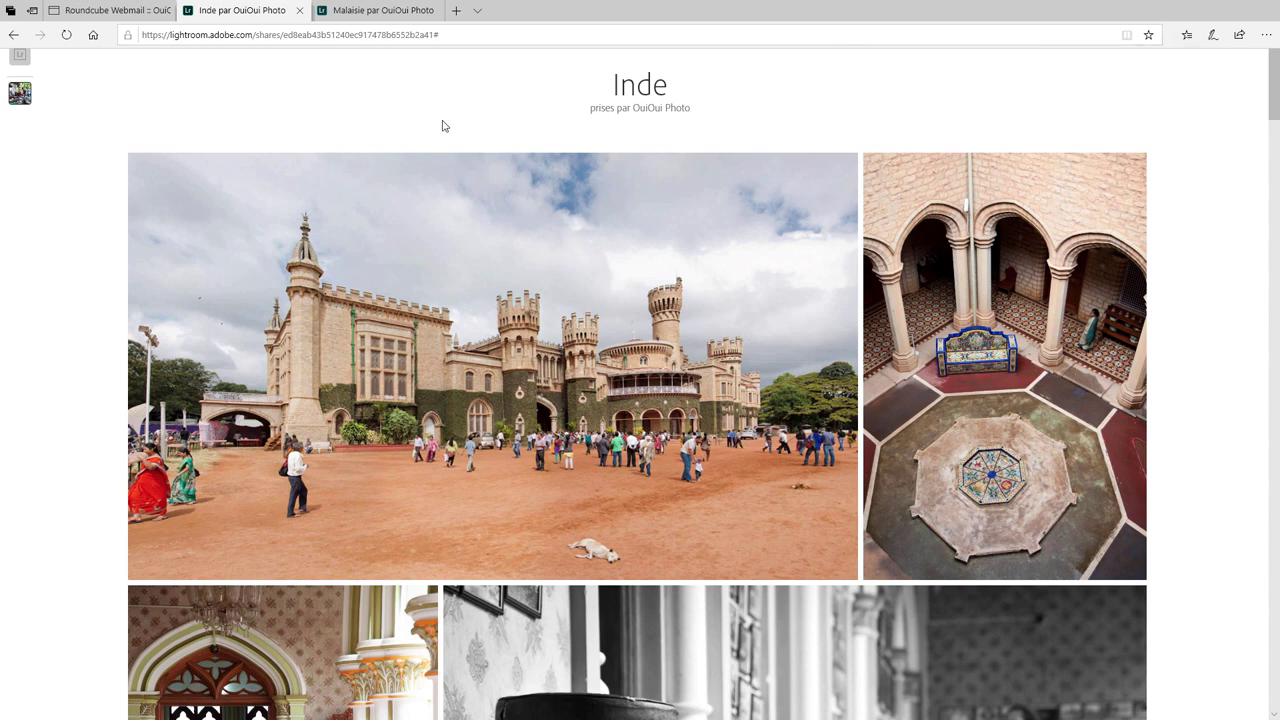
Open the Inde album in Lightroom web and view the palace panorama with its file information
{"action": "left_click", "coordinate": [19, 60]}
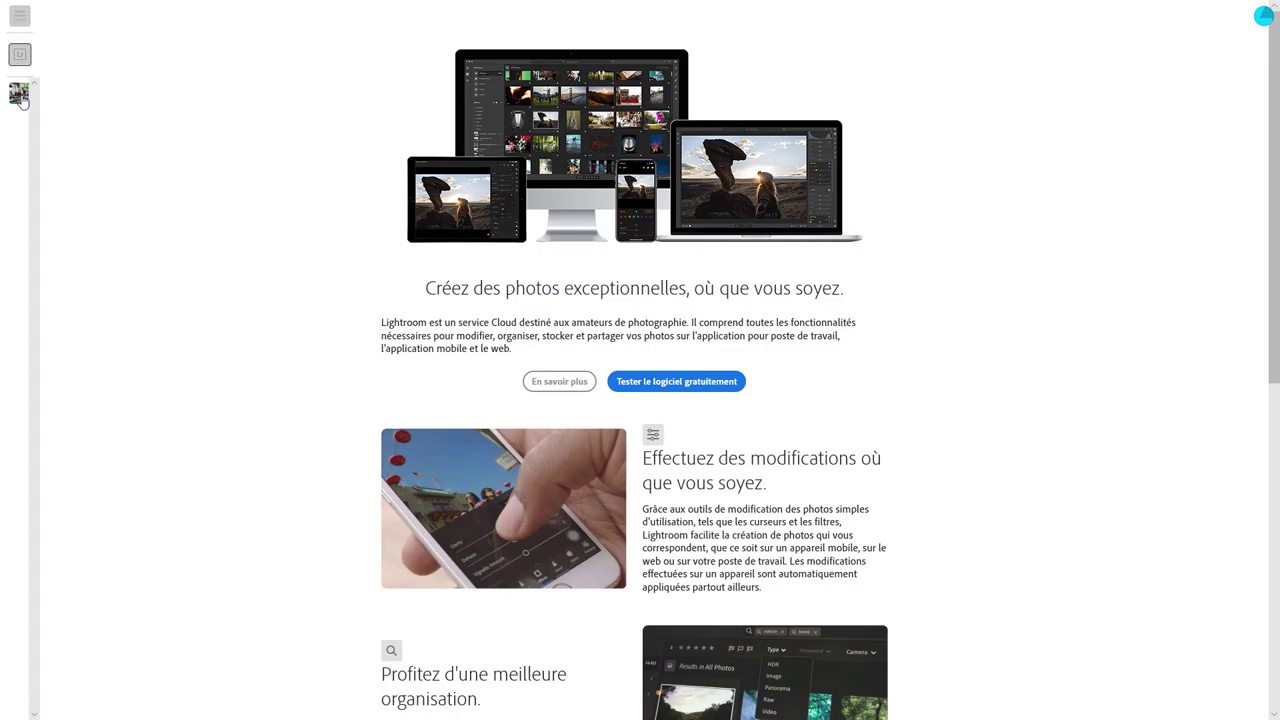
{"action": "left_click", "coordinate": [20, 94]}
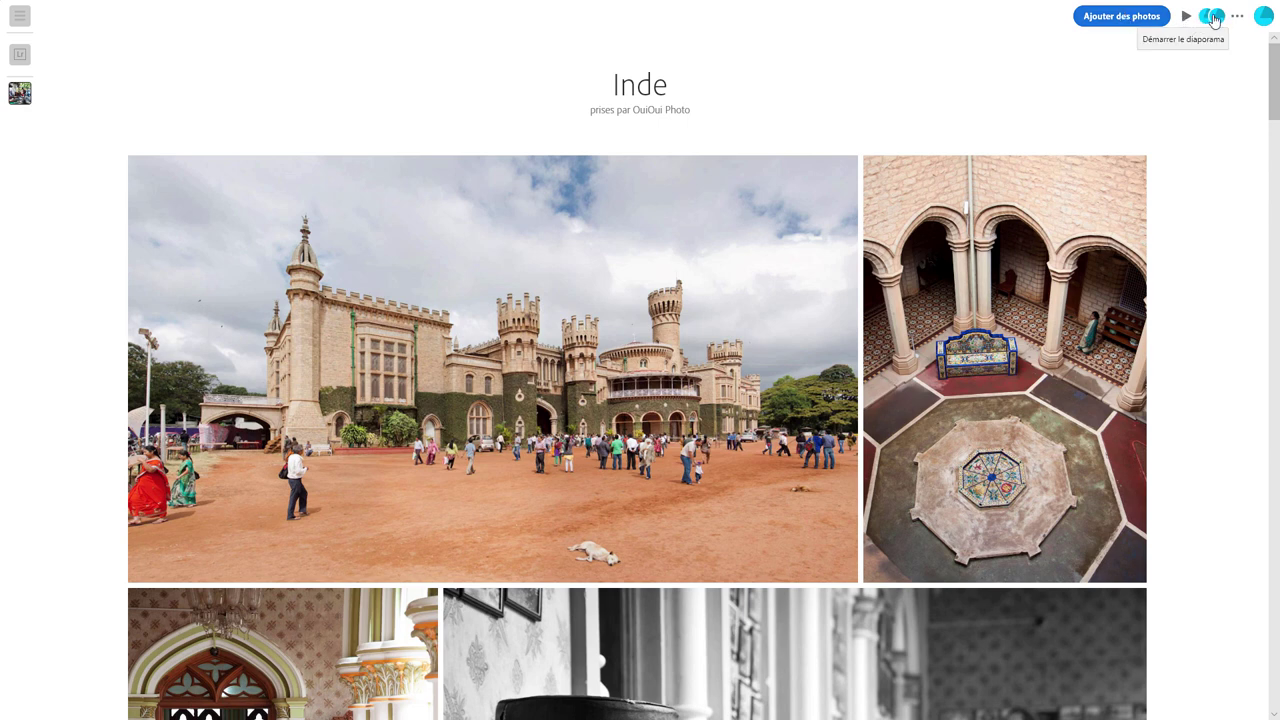
{"action": "left_click", "coordinate": [627, 281]}
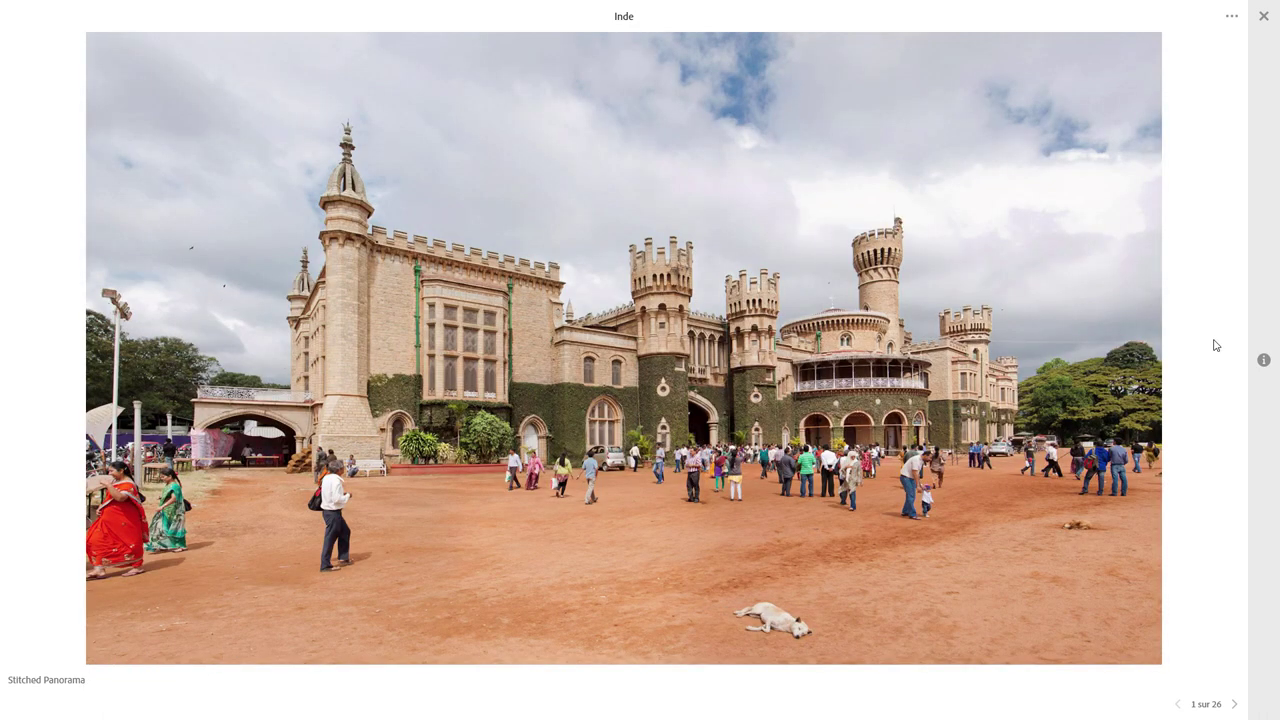
{"action": "left_click", "coordinate": [1264, 360]}
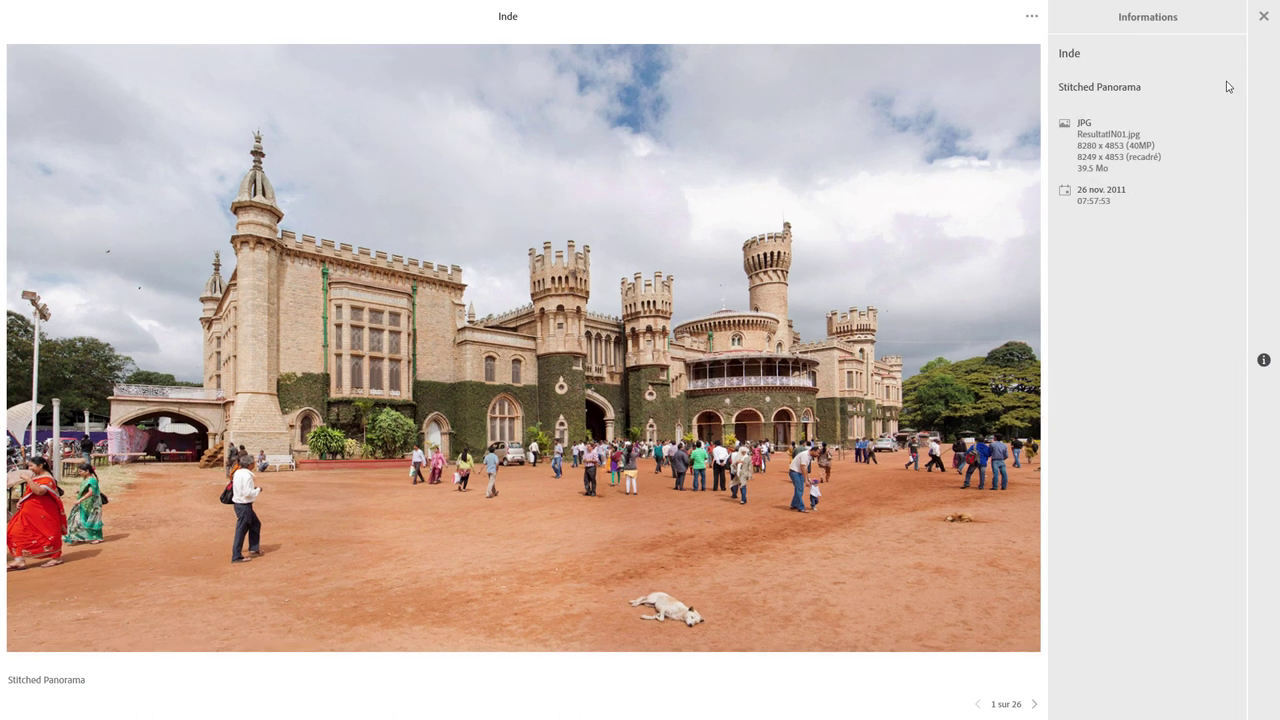
Reopen the palace panorama, check its other actions, and return to the album gallery
{"action": "left_click", "coordinate": [1265, 20]}
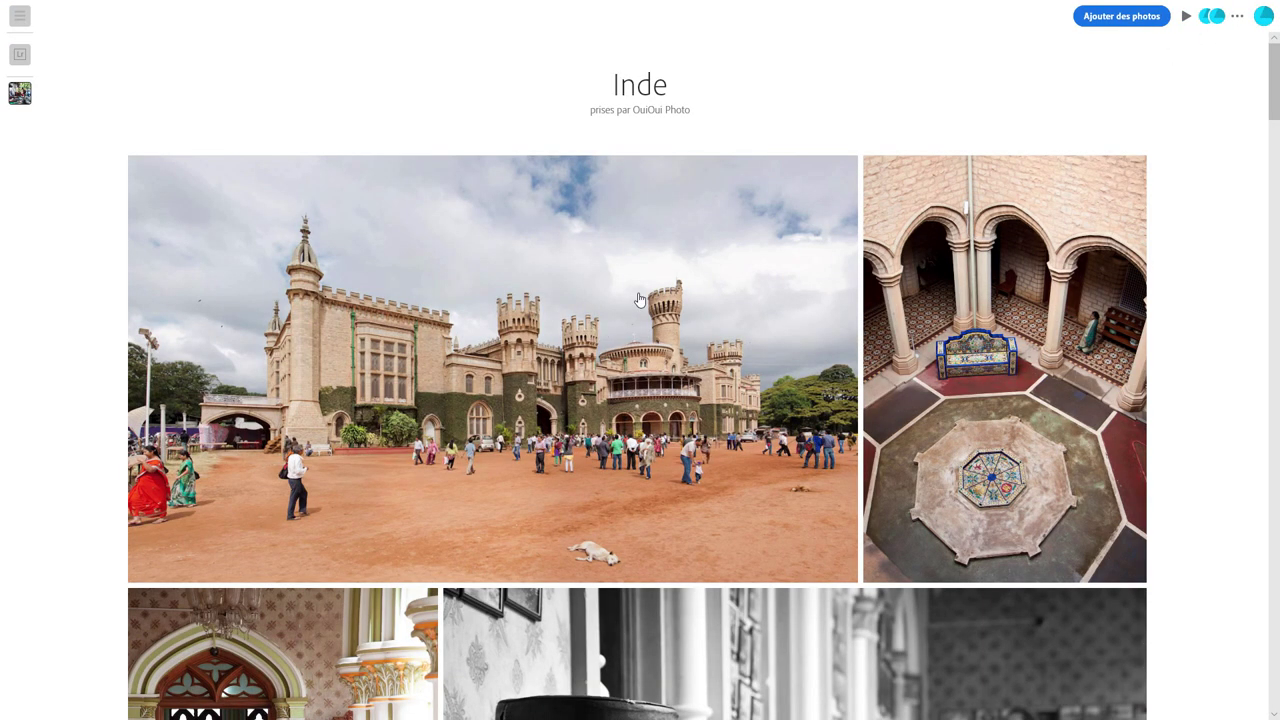
{"action": "left_click", "coordinate": [590, 346]}
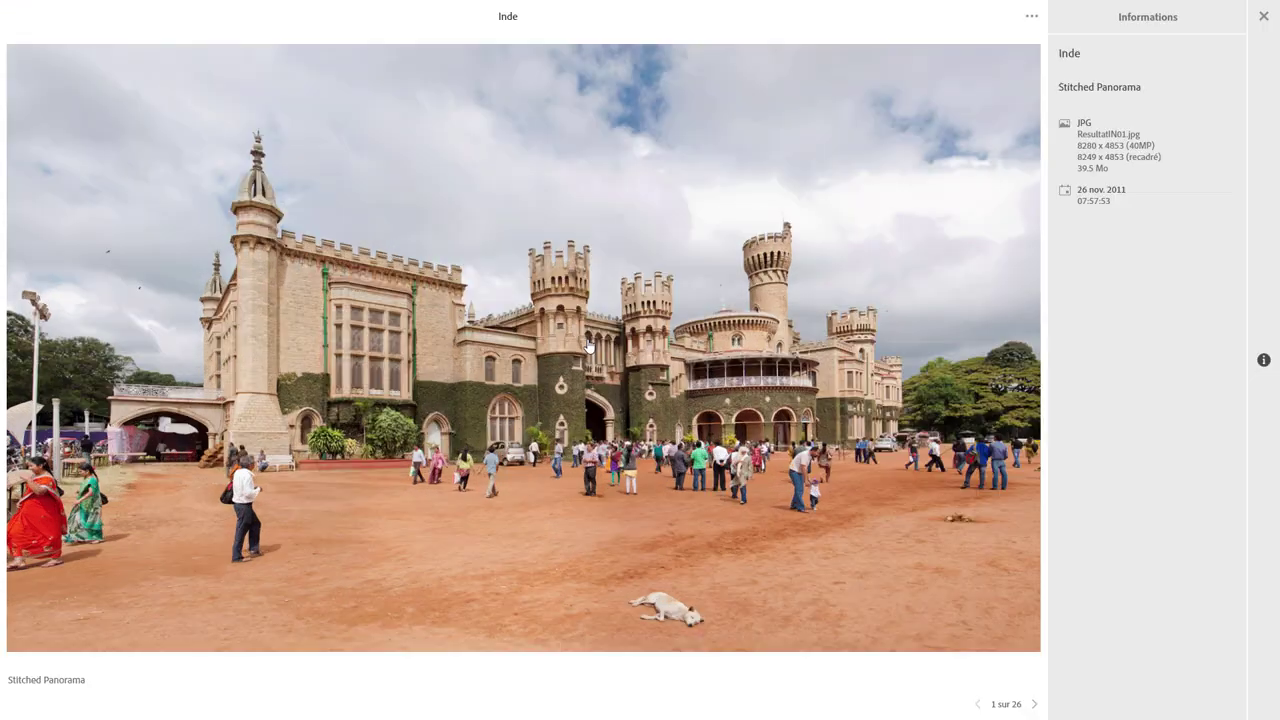
{"action": "left_click", "coordinate": [1033, 17]}
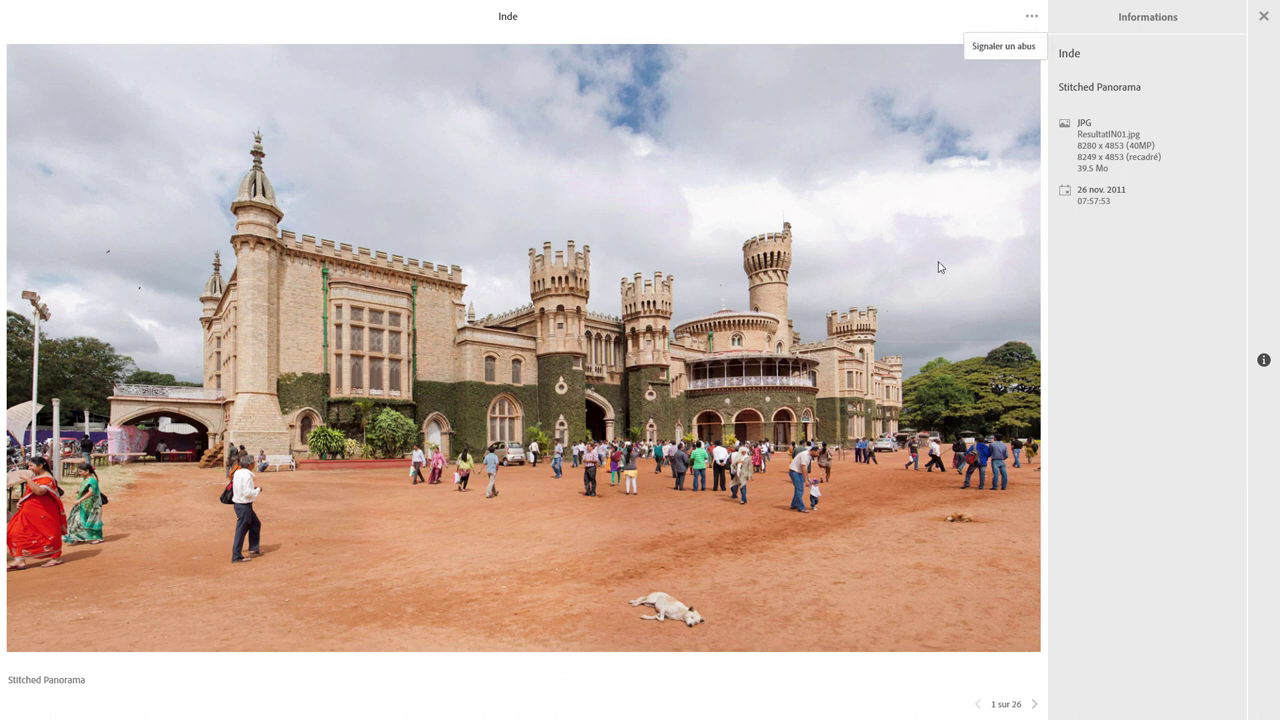
{"action": "left_click", "coordinate": [1264, 19]}
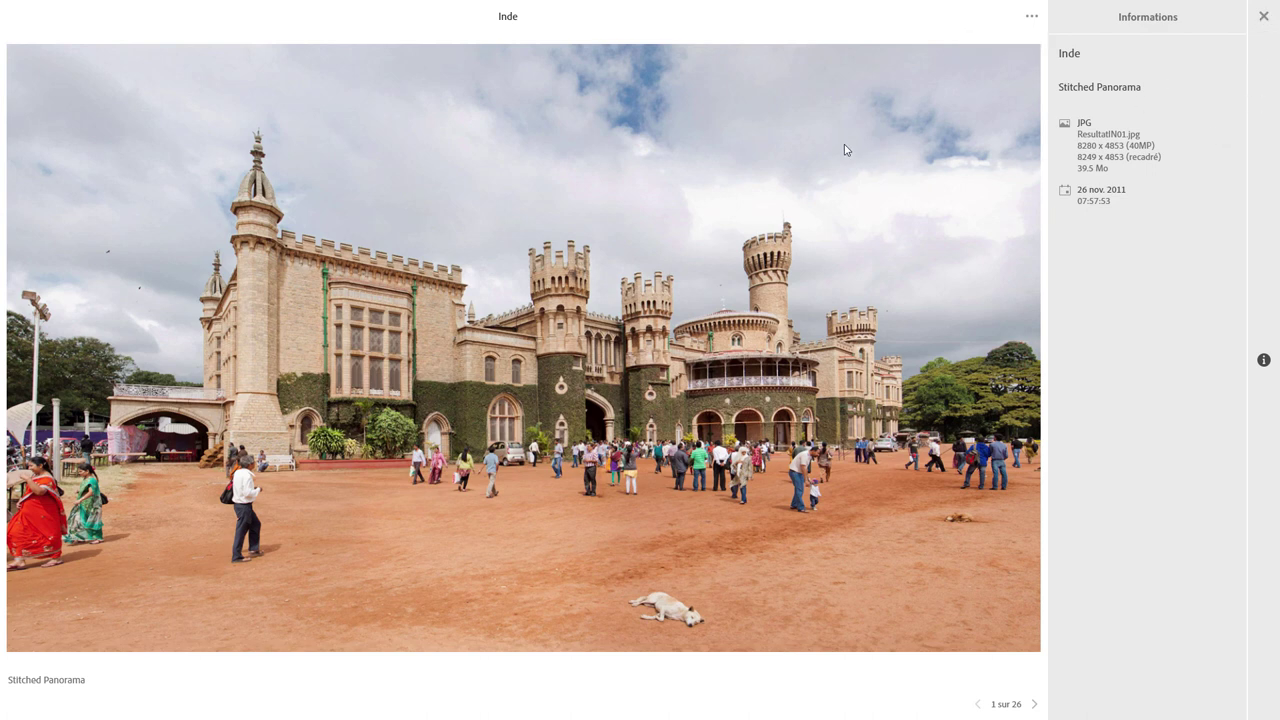
{"action": "left_click", "coordinate": [1263, 19]}
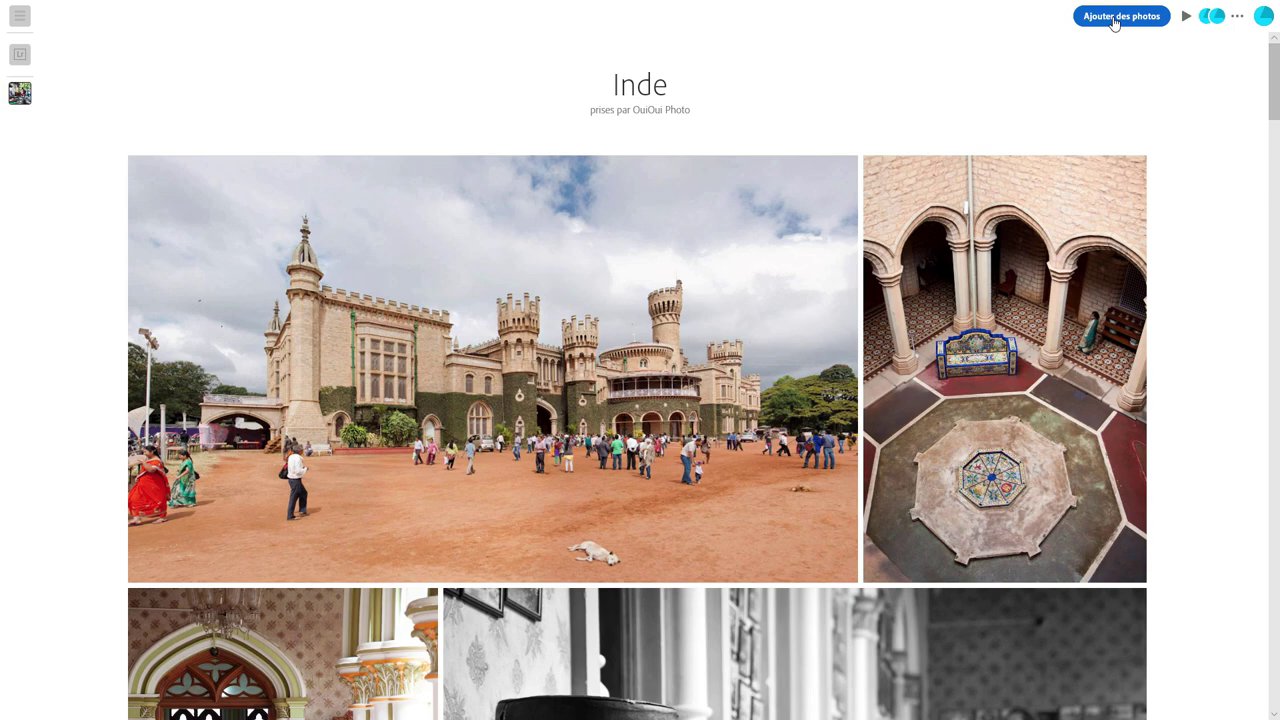
Choose Canon01.jpg from the computer as the photo to add to the Inde album
{"action": "left_click", "coordinate": [1115, 23]}
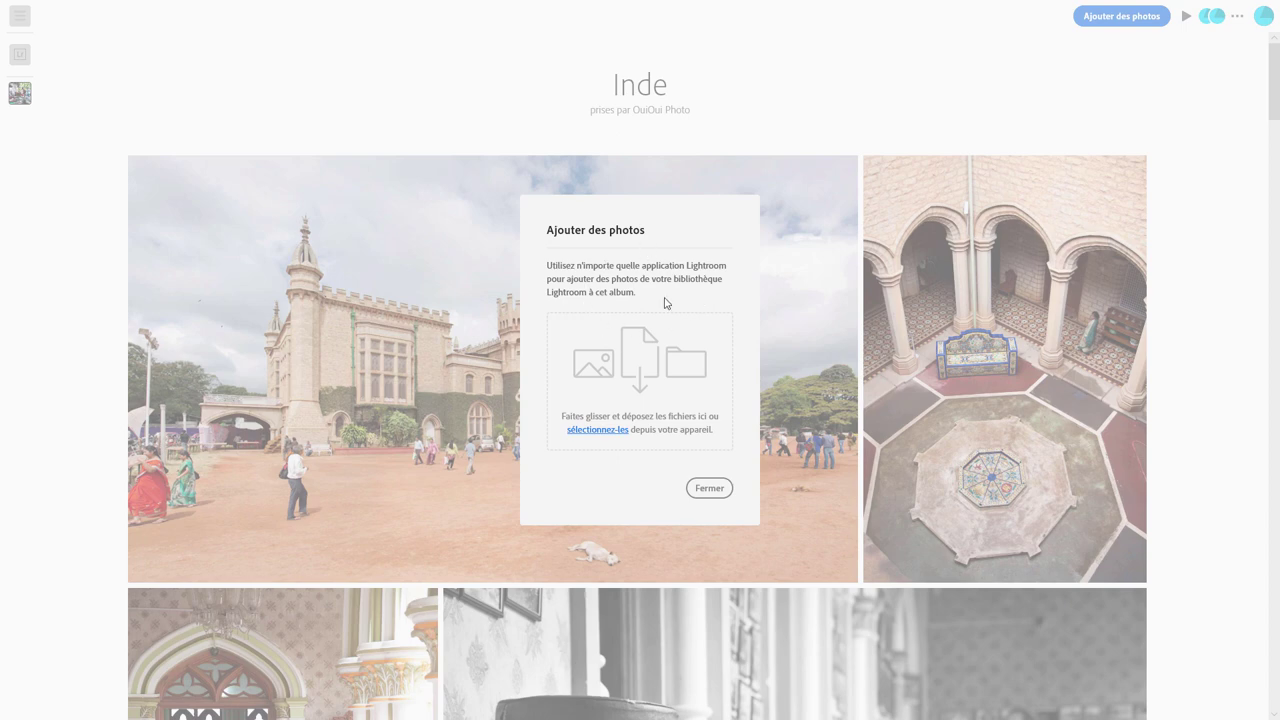
{"action": "left_click", "coordinate": [611, 431]}
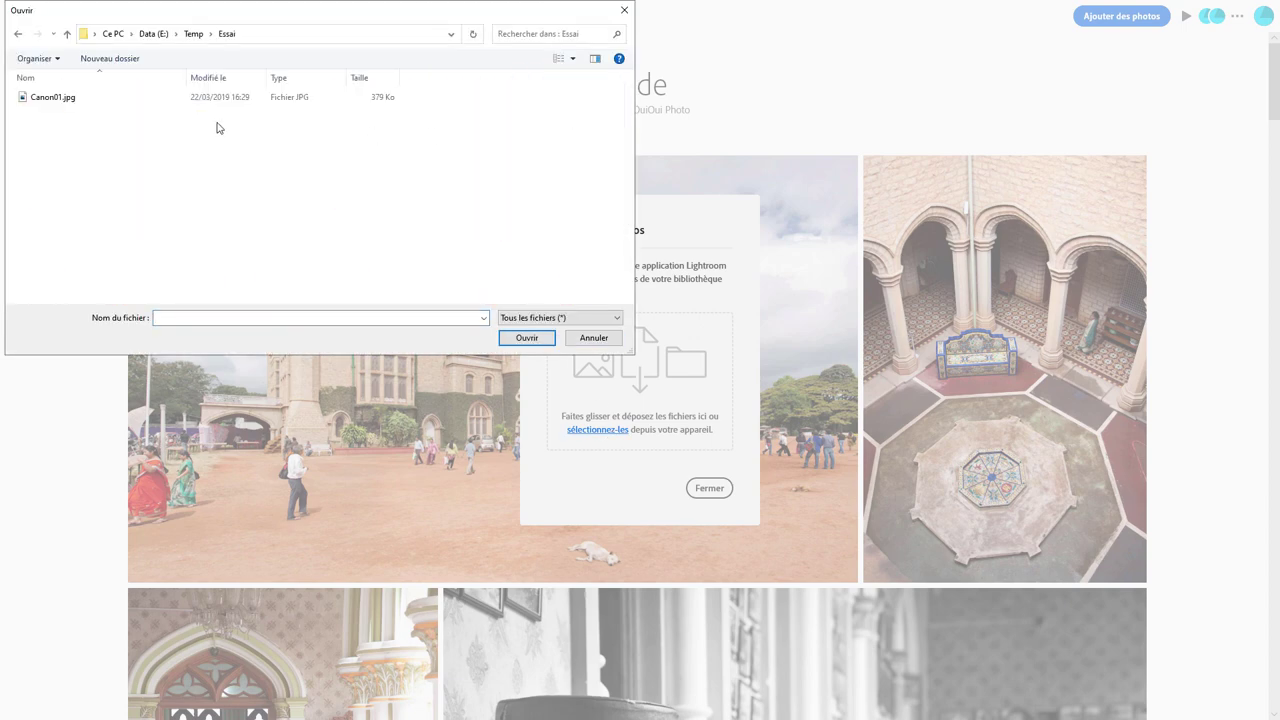
{"action": "double_click", "coordinate": [74, 98]}
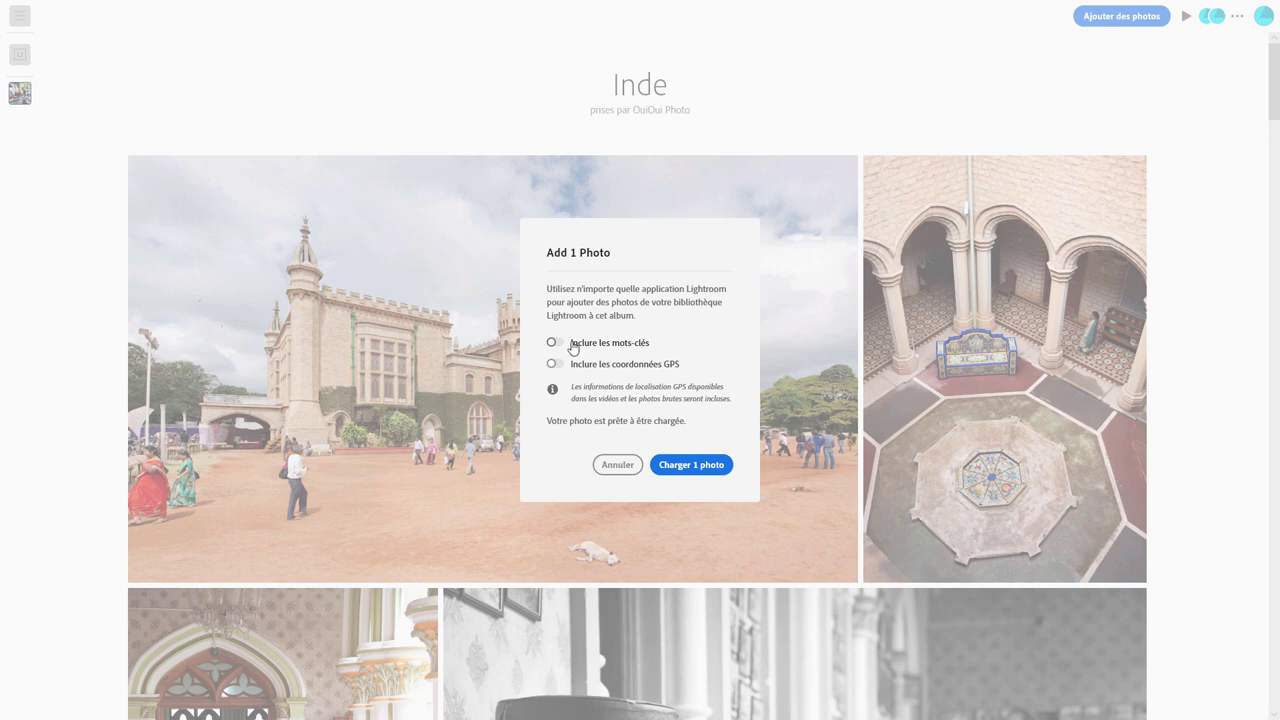
Upload Canon01.jpg to the Inde album and scroll to the album's end to confirm it's there
{"action": "left_click", "coordinate": [697, 466]}
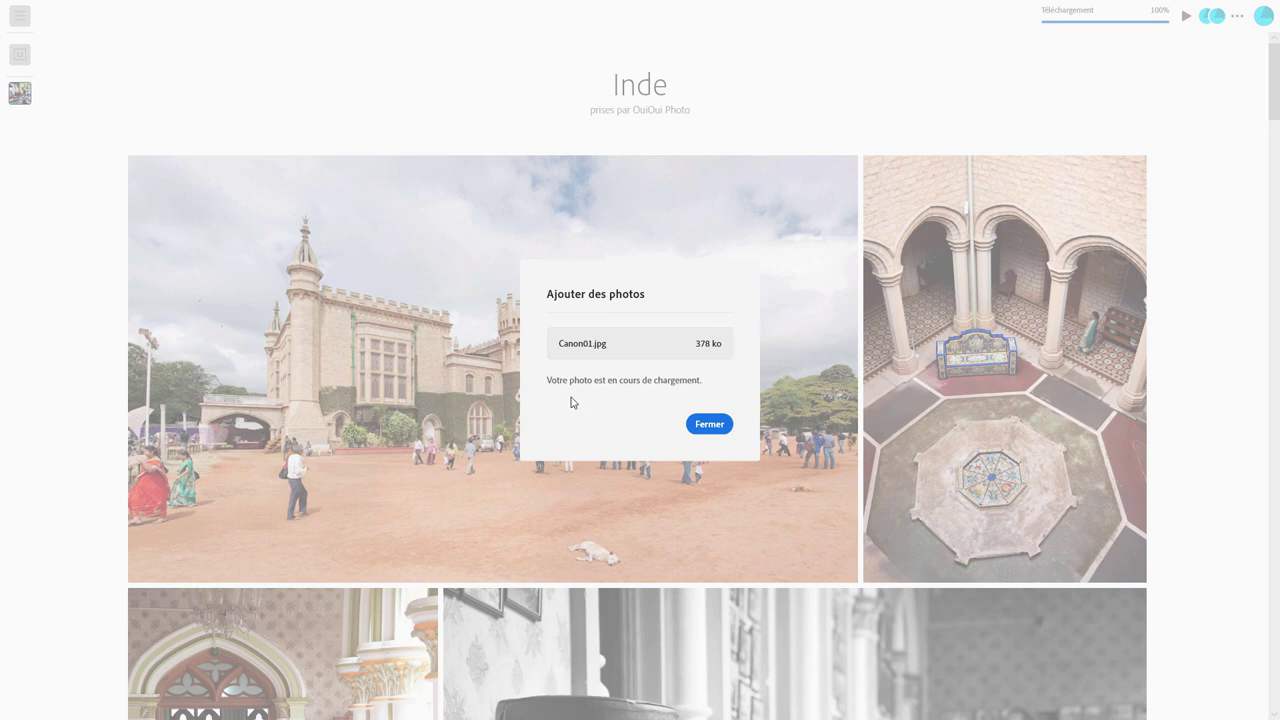
{"action": "left_click", "coordinate": [713, 425]}
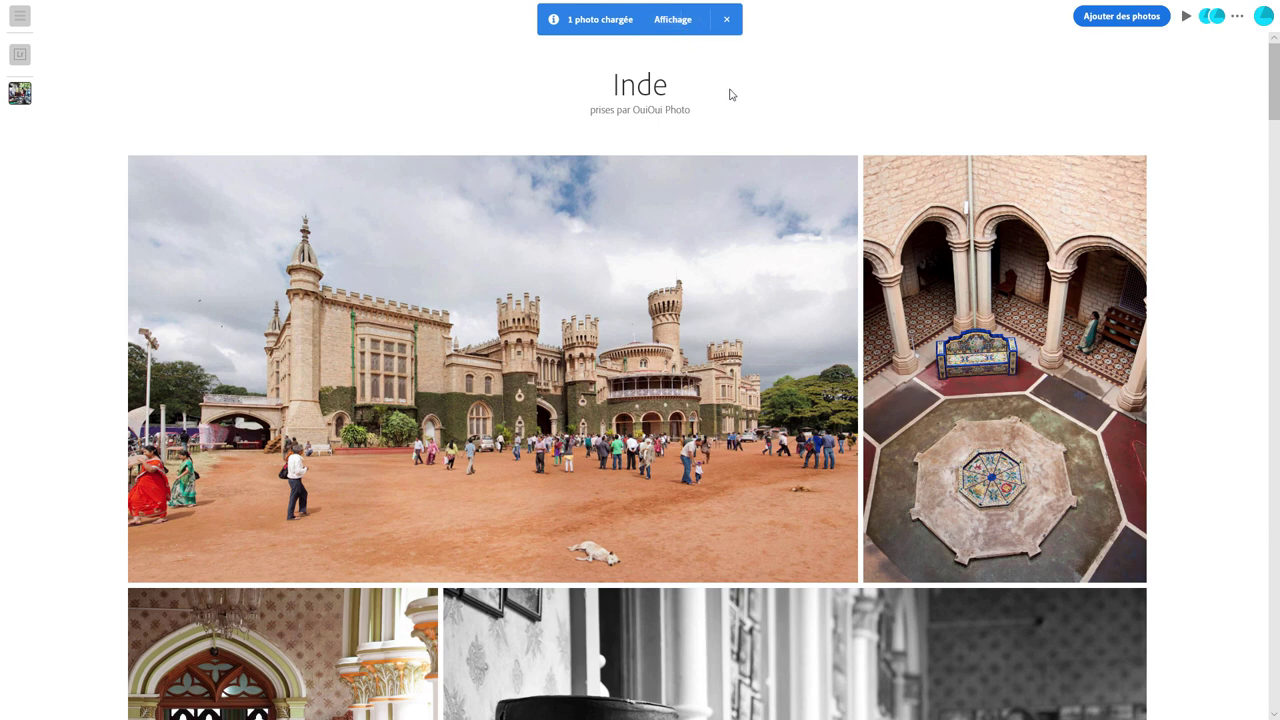
{"action": "left_click", "coordinate": [675, 21]}
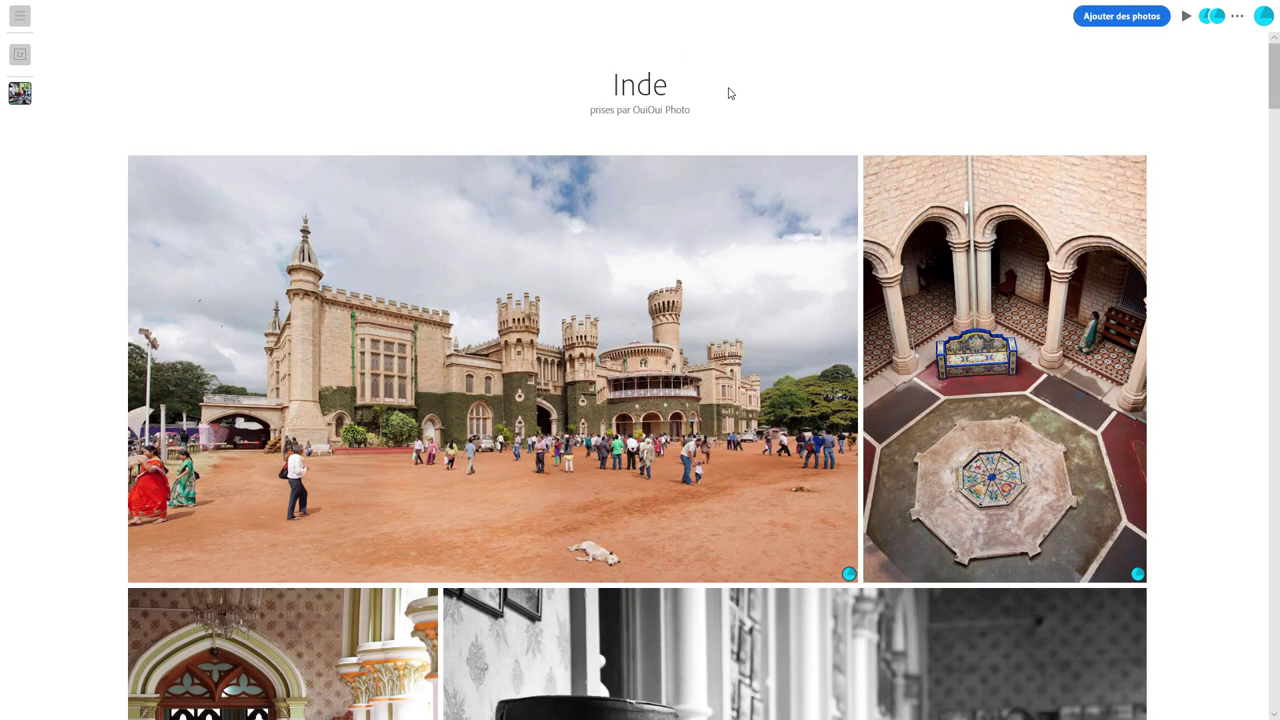
{"action": "scroll", "coordinate": [808, 194], "scroll_direction": "down", "scroll_amount": 5}
{"action": "scroll", "coordinate": [810, 194], "scroll_direction": "down", "scroll_amount": 5}
{"action": "scroll", "coordinate": [810, 194], "scroll_direction": "down", "scroll_amount": 5}
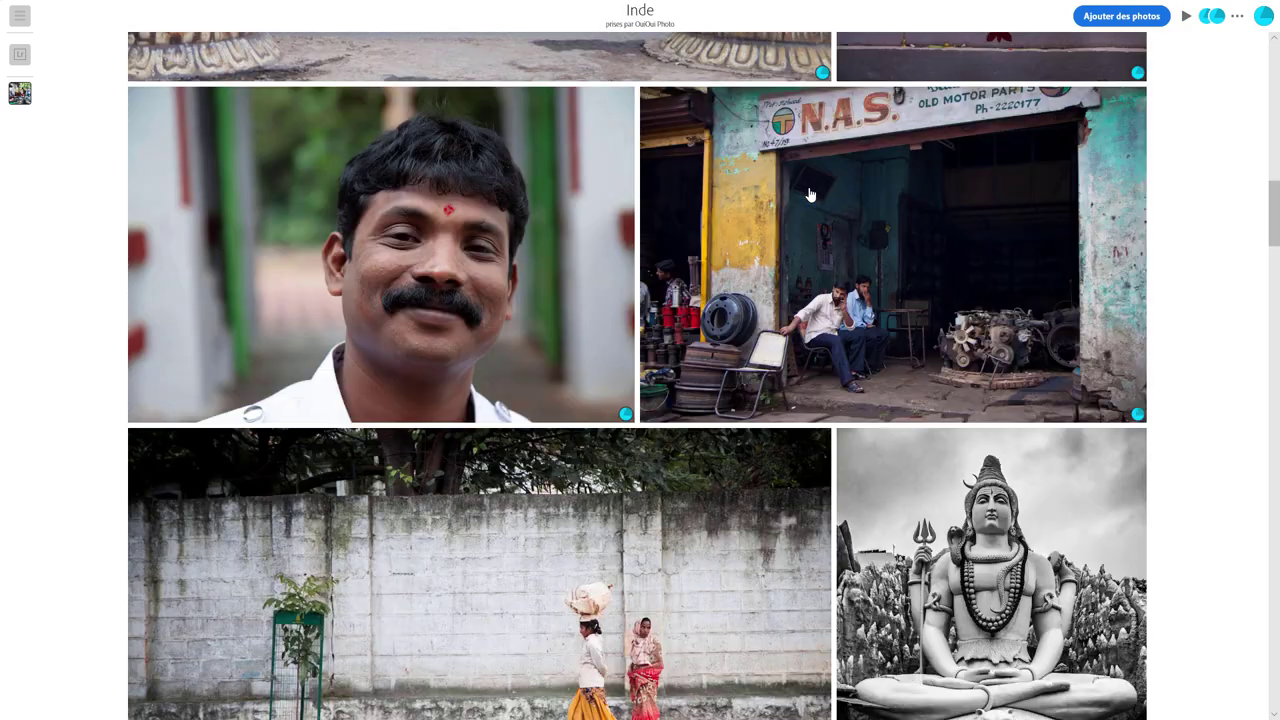
{"action": "scroll", "coordinate": [810, 194], "scroll_direction": "down", "scroll_amount": 5}
{"action": "scroll", "coordinate": [810, 194], "scroll_direction": "down", "scroll_amount": 5}
{"action": "scroll", "coordinate": [810, 194], "scroll_direction": "down", "scroll_amount": 5}
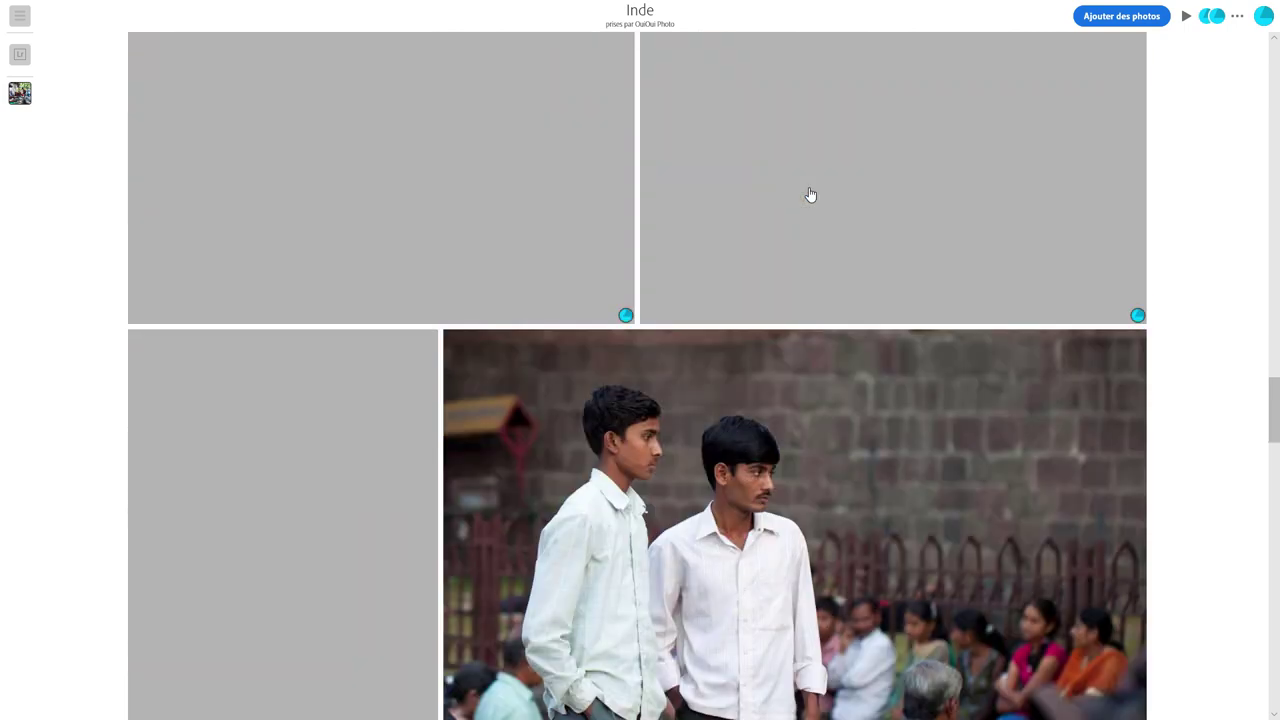
{"action": "scroll", "coordinate": [810, 194], "scroll_direction": "down", "scroll_amount": 4}
{"action": "scroll", "coordinate": [810, 194], "scroll_direction": "down", "scroll_amount": 5}
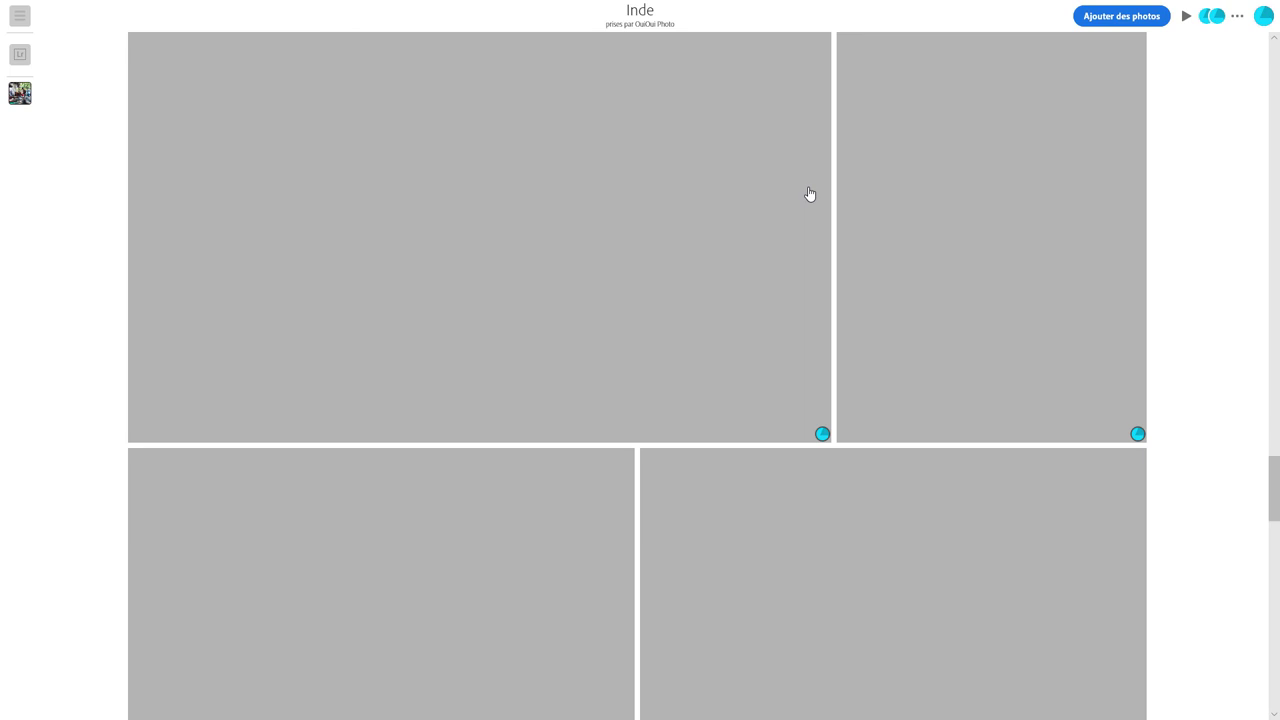
{"action": "scroll", "coordinate": [810, 194], "scroll_direction": "down", "scroll_amount": 5}
{"action": "scroll", "coordinate": [810, 194], "scroll_direction": "down", "scroll_amount": 4}
{"action": "scroll", "coordinate": [810, 194], "scroll_direction": "down", "scroll_amount": 5}
{"action": "scroll", "coordinate": [810, 194], "scroll_direction": "down", "scroll_amount": 2}
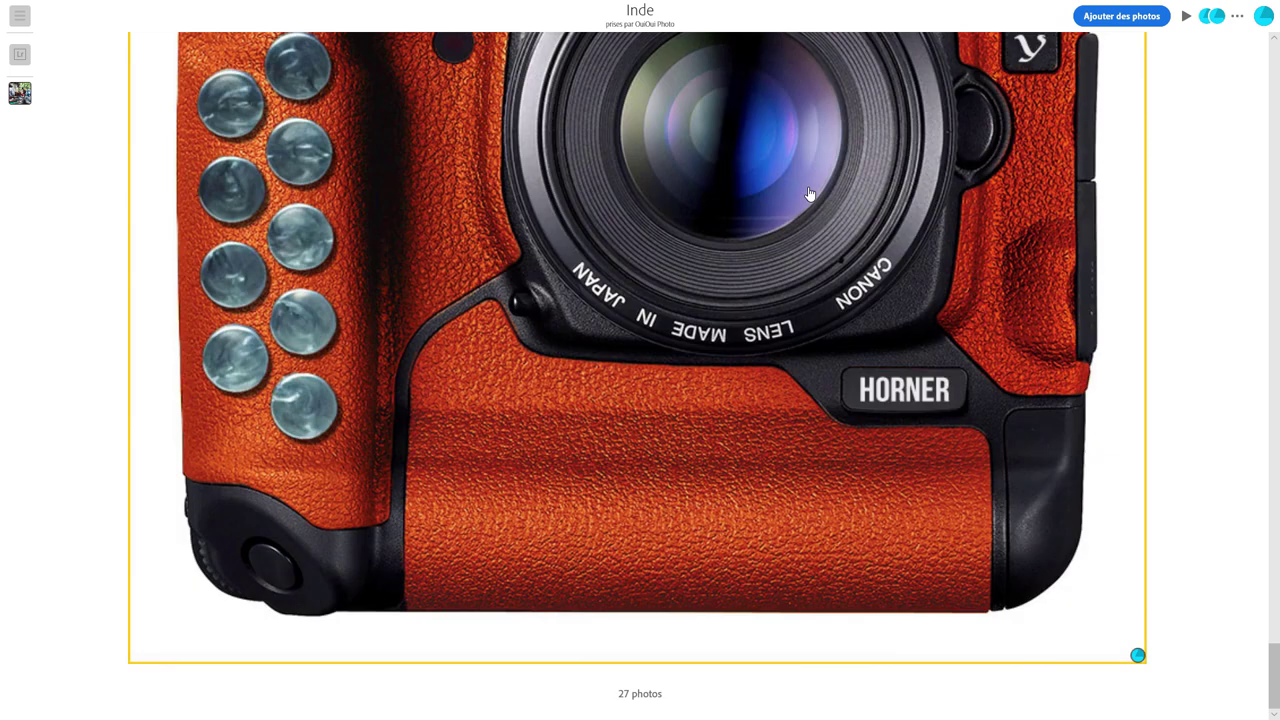
{"action": "scroll", "coordinate": [744, 272], "scroll_direction": "up", "scroll_amount": 2}
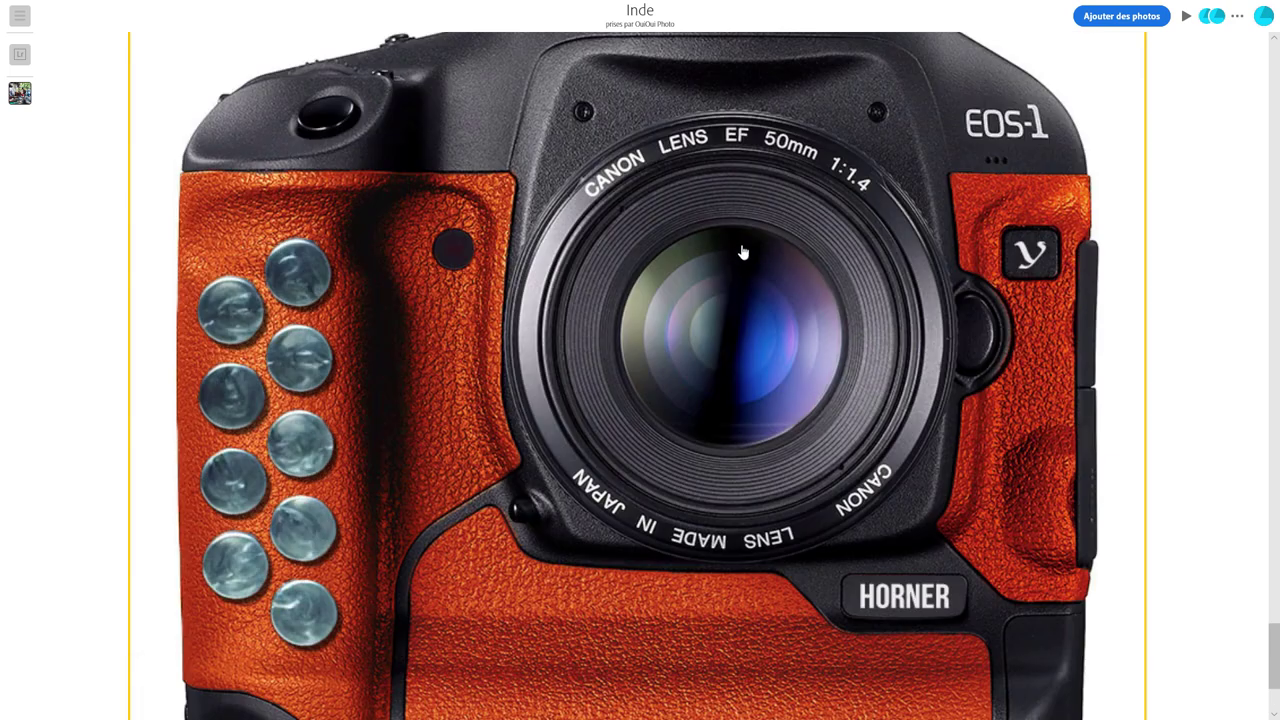
{"action": "scroll", "coordinate": [737, 252], "scroll_direction": "up", "scroll_amount": 2}
{"action": "scroll", "coordinate": [734, 249], "scroll_direction": "up", "scroll_amount": 1}
{"action": "scroll", "coordinate": [731, 268], "scroll_direction": "up", "scroll_amount": 5}
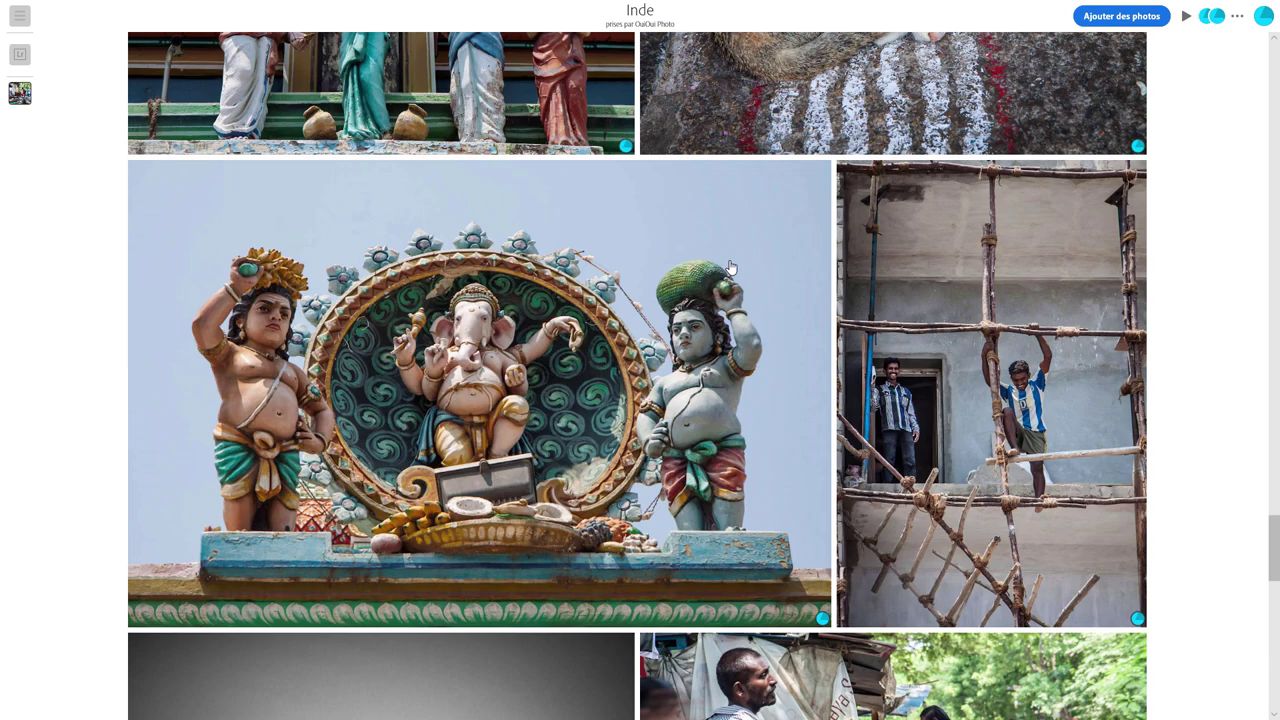
{"action": "scroll", "coordinate": [731, 267], "scroll_direction": "up", "scroll_amount": 4}
{"action": "scroll", "coordinate": [731, 267], "scroll_direction": "up", "scroll_amount": 5}
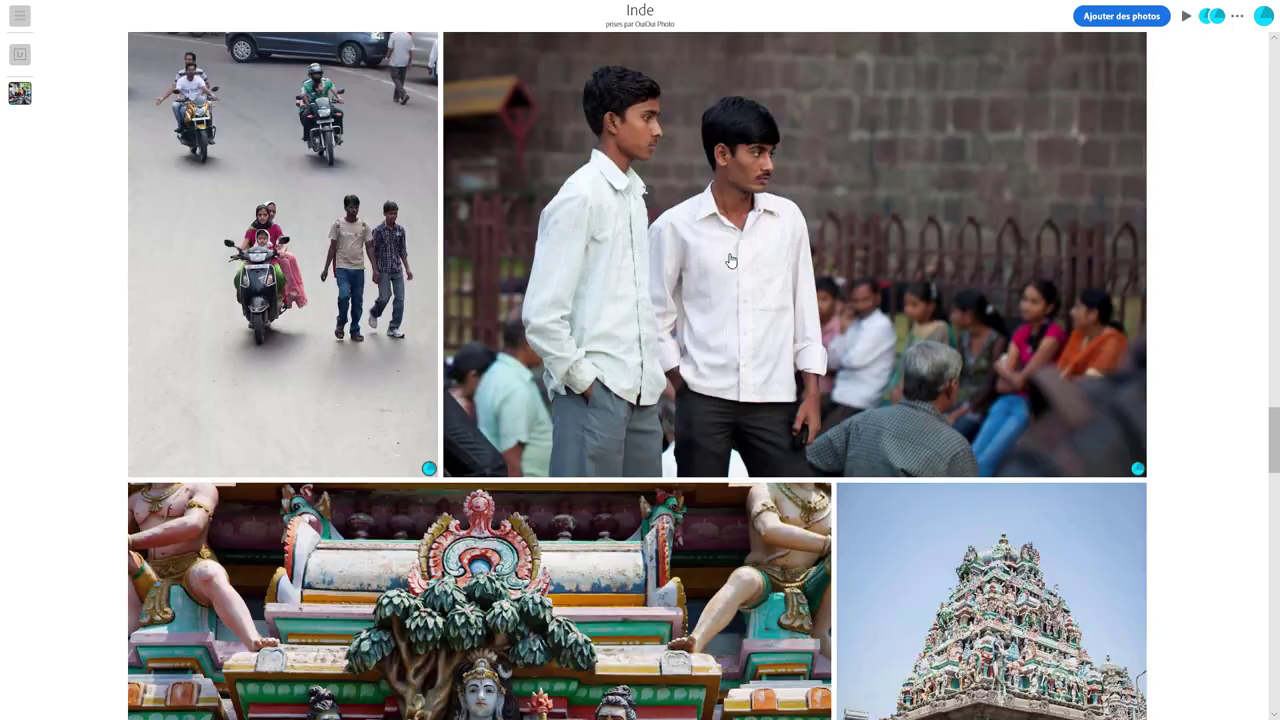
{"action": "scroll", "coordinate": [731, 263], "scroll_direction": "up", "scroll_amount": 5}
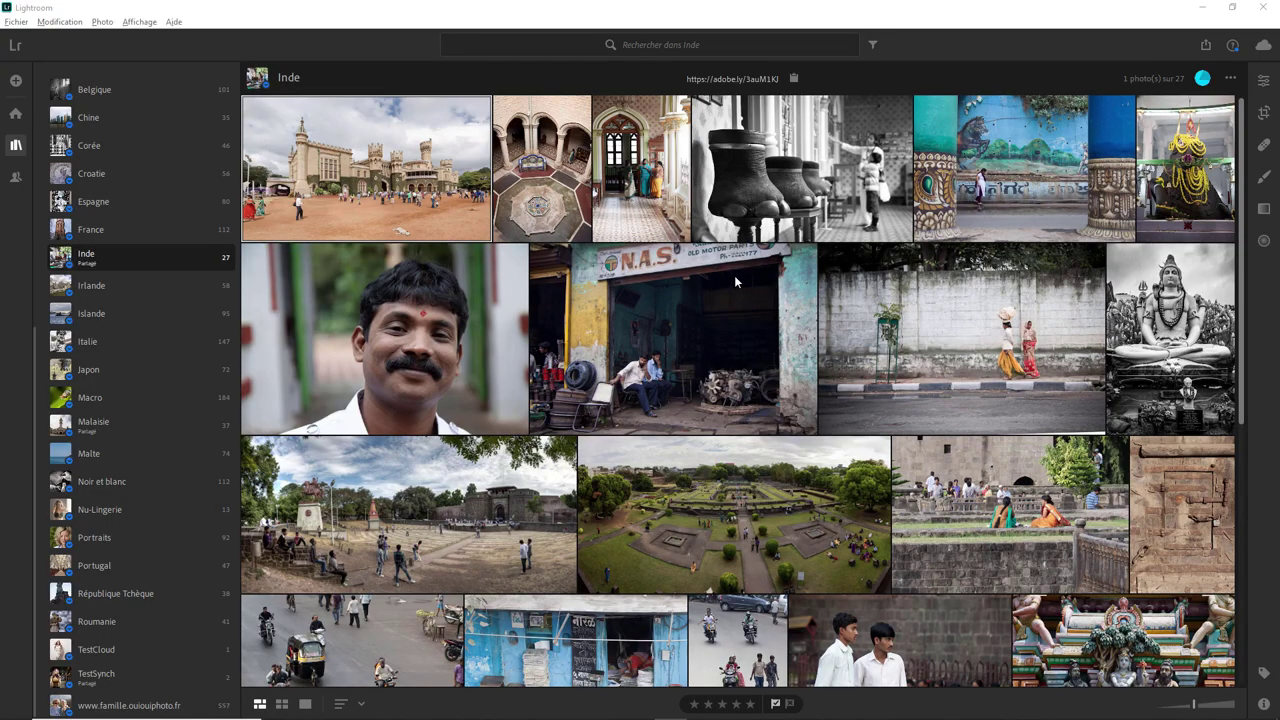
Inspect the synced Canon photo with its info in the desktop app, then open the Irlande album
{"action": "scroll", "coordinate": [735, 281], "scroll_direction": "down", "scroll_amount": 5}
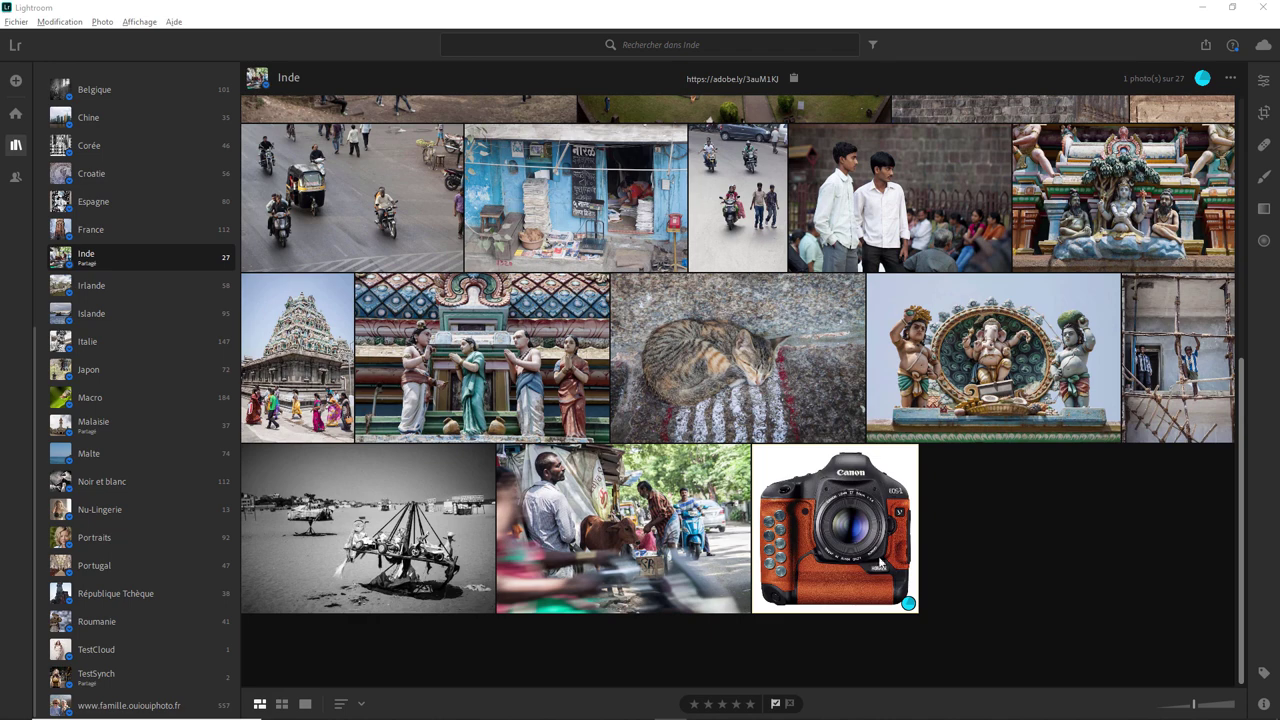
{"action": "left_click", "coordinate": [909, 606]}
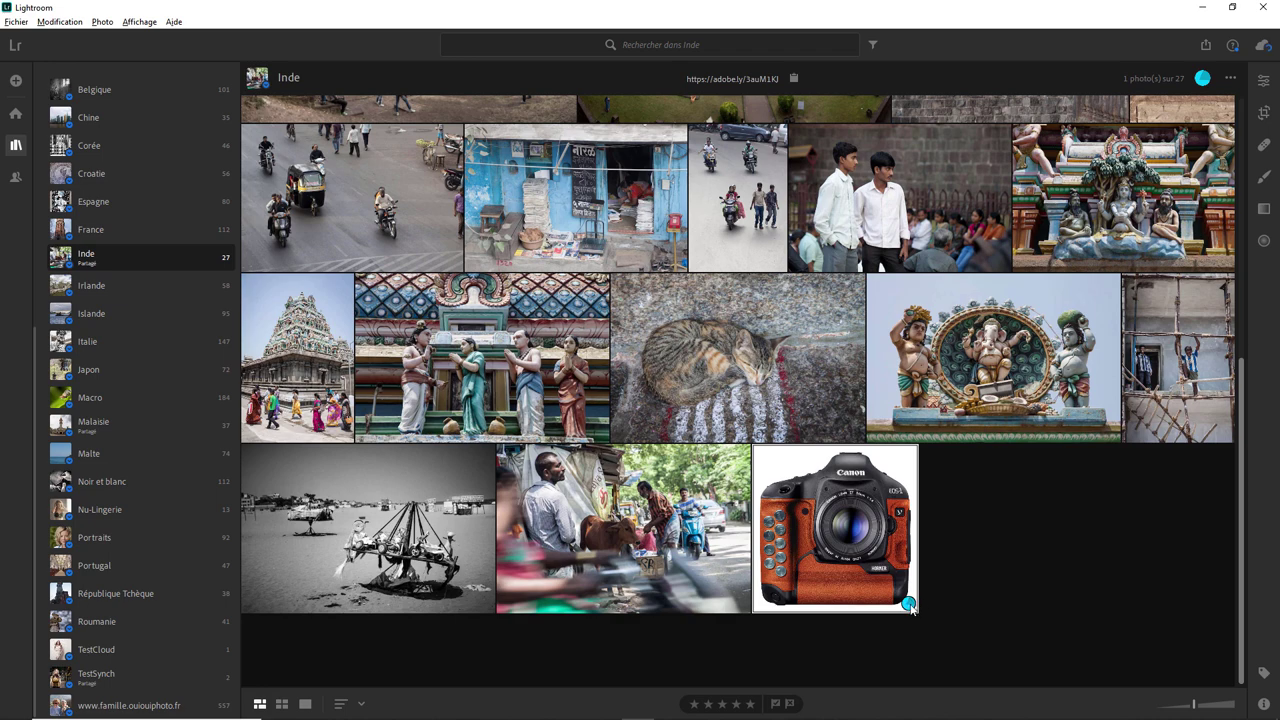
{"action": "double_click", "coordinate": [886, 535]}
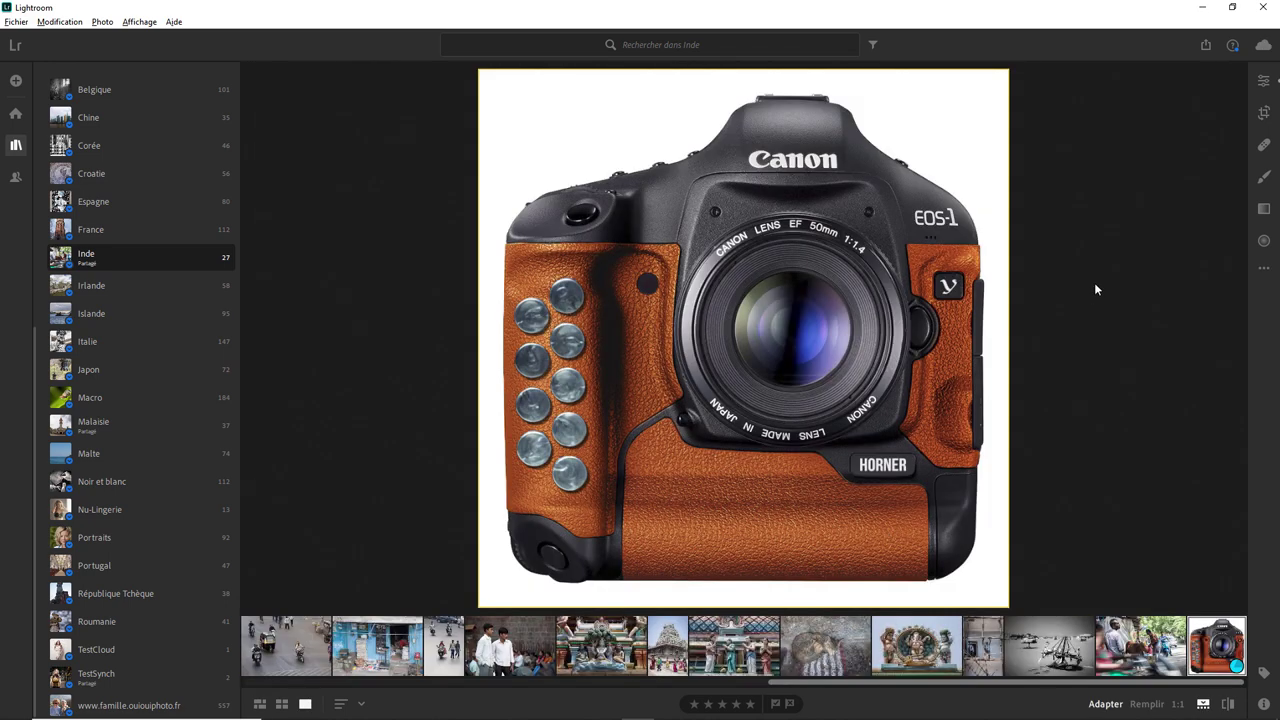
{"action": "left_click", "coordinate": [1264, 704]}
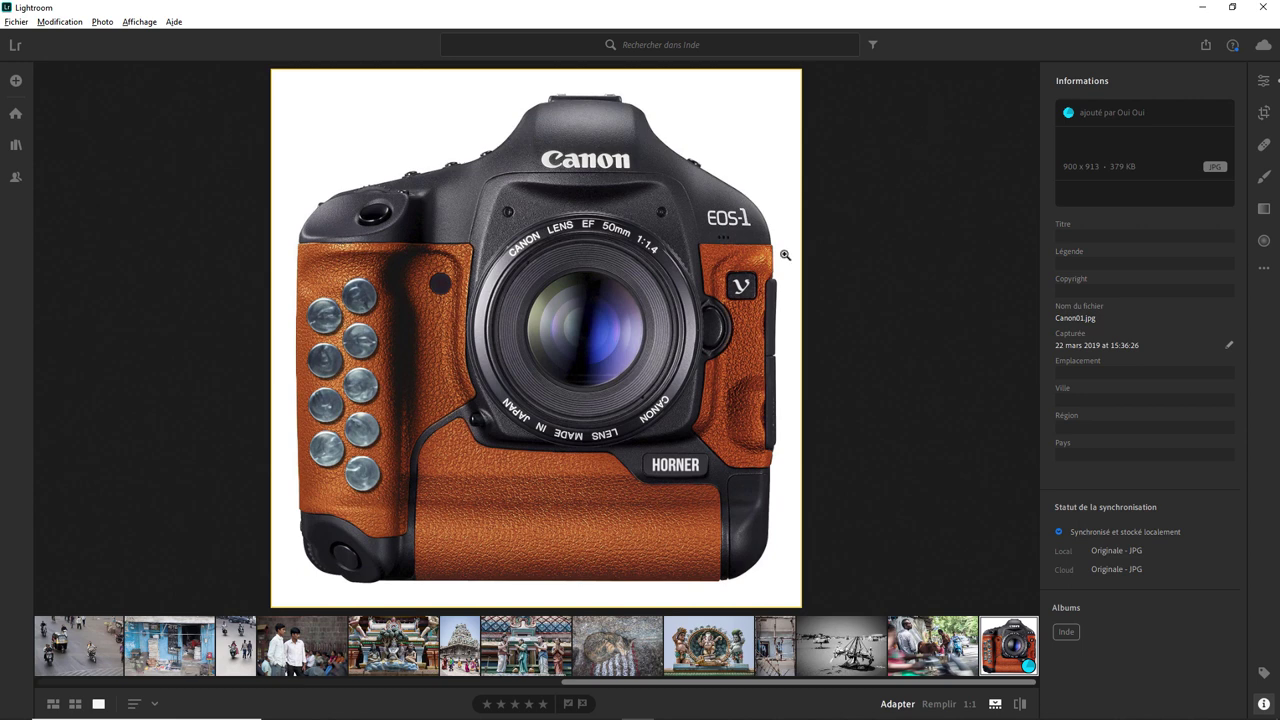
{"action": "left_click", "coordinate": [14, 147]}
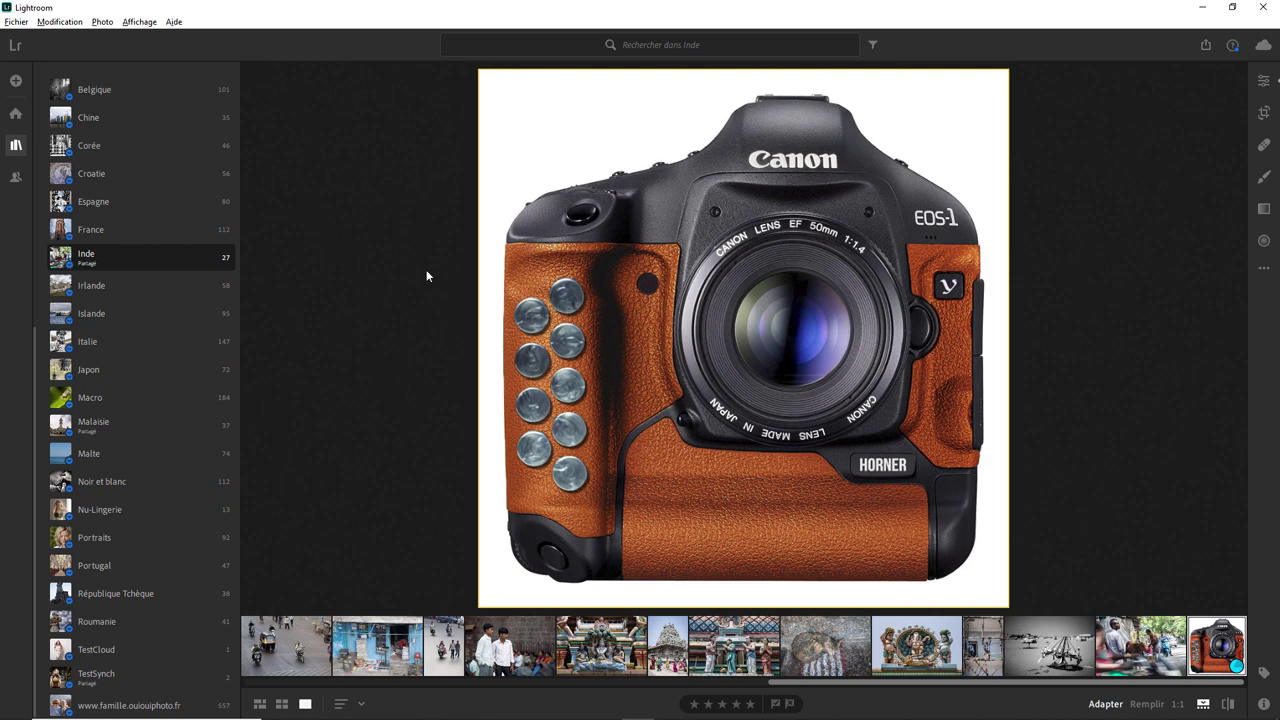
{"action": "left_click", "coordinate": [114, 287]}
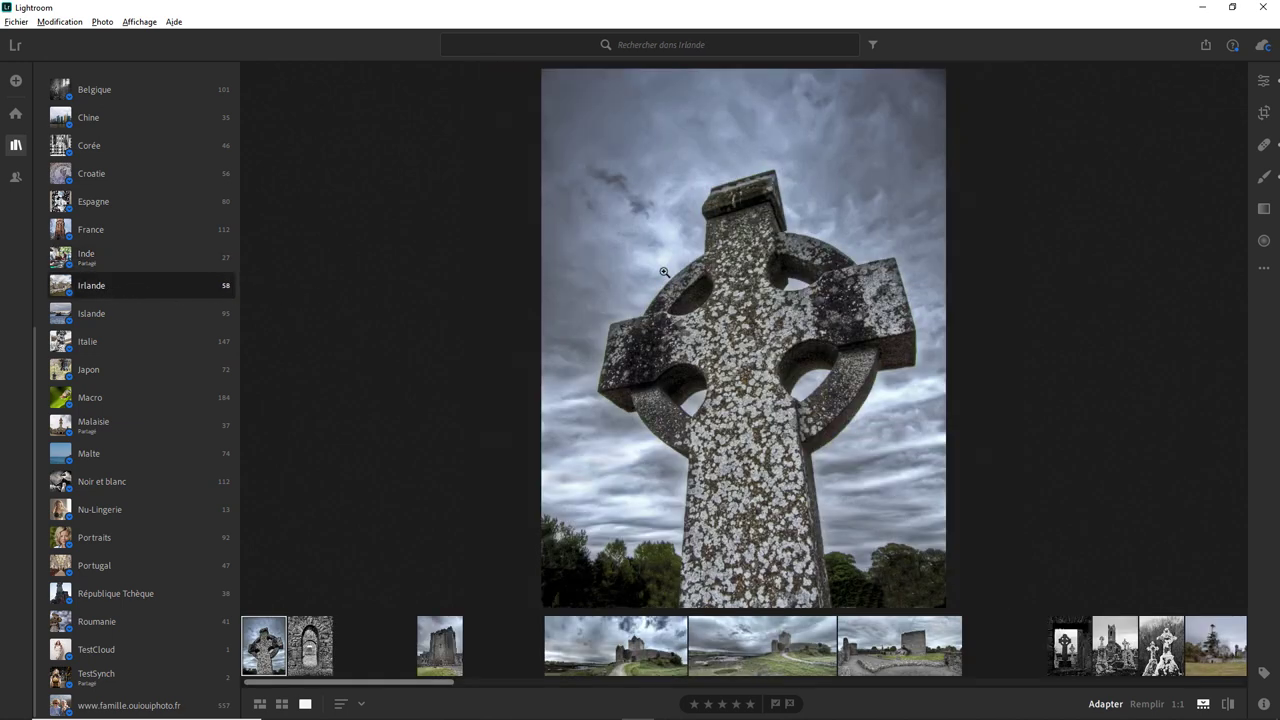
Share the Celtic cross photo via Partager et inviter, creating an invitation-only adobe.ly link
{"action": "left_click", "coordinate": [1206, 47]}
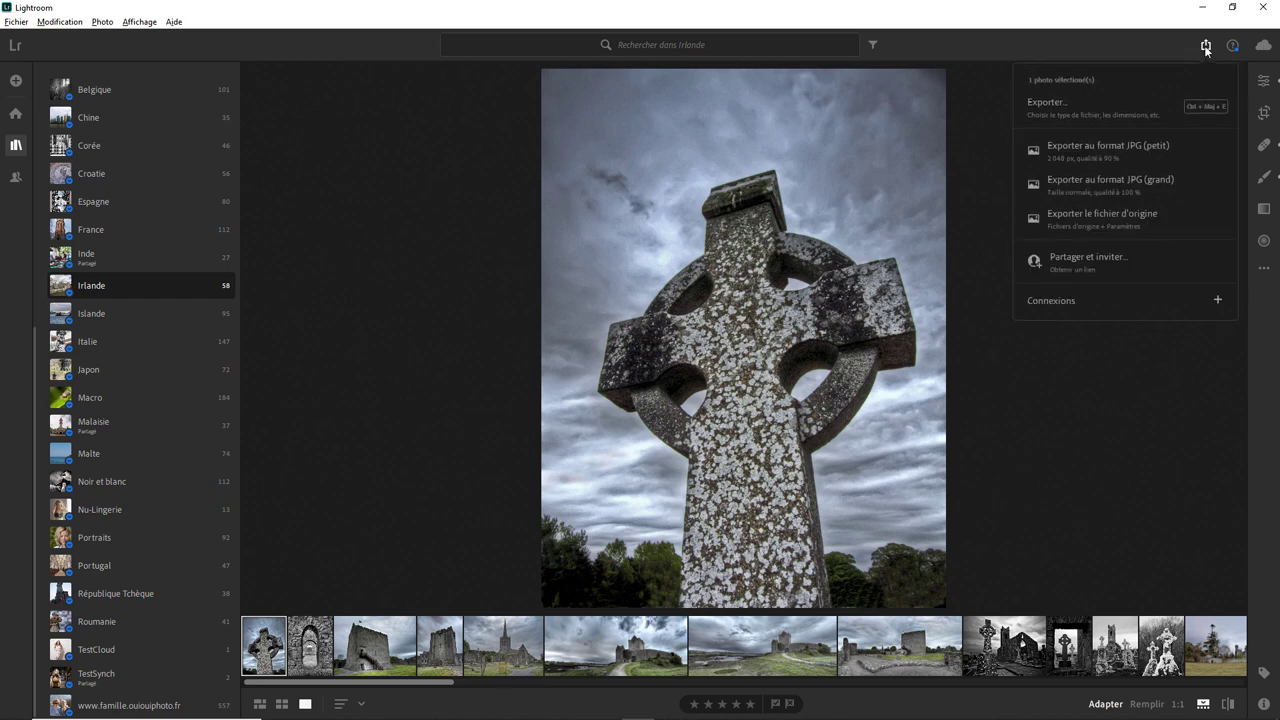
{"action": "left_click", "coordinate": [1082, 256]}
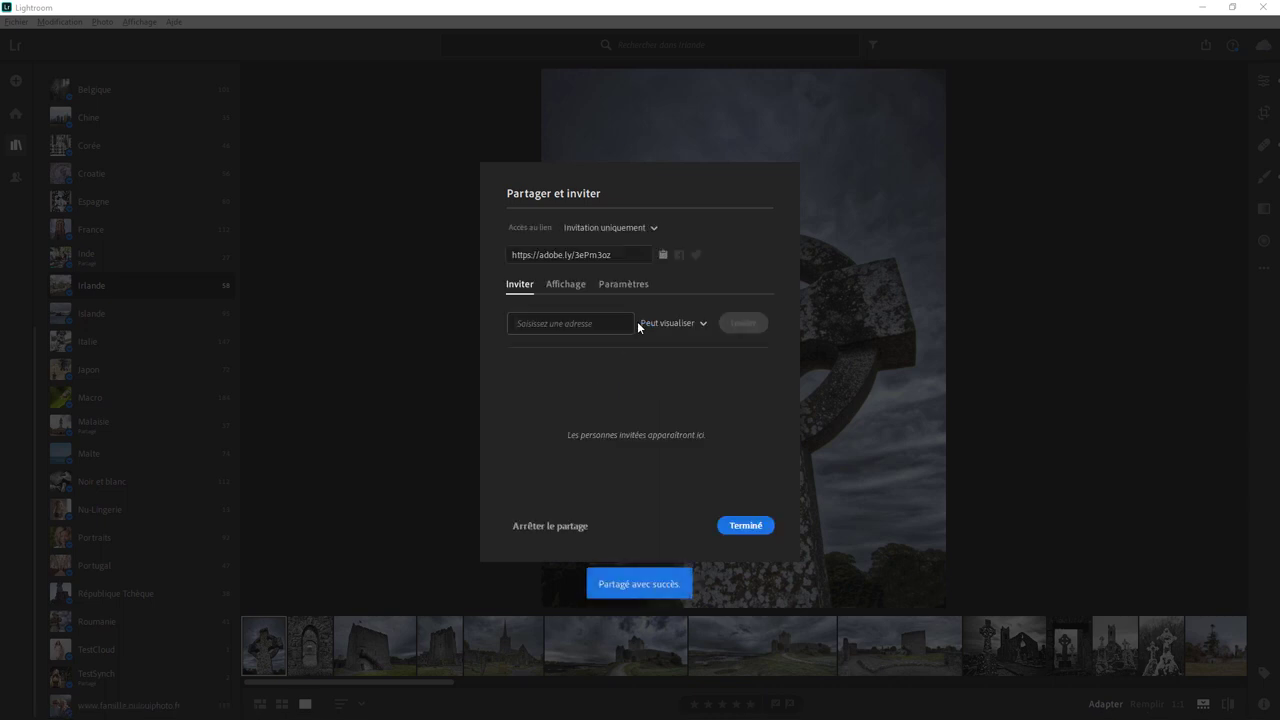
Make the link viewable by Tout le monde, hide the author, and apply the Une seule photo theme
{"action": "left_click", "coordinate": [597, 228]}
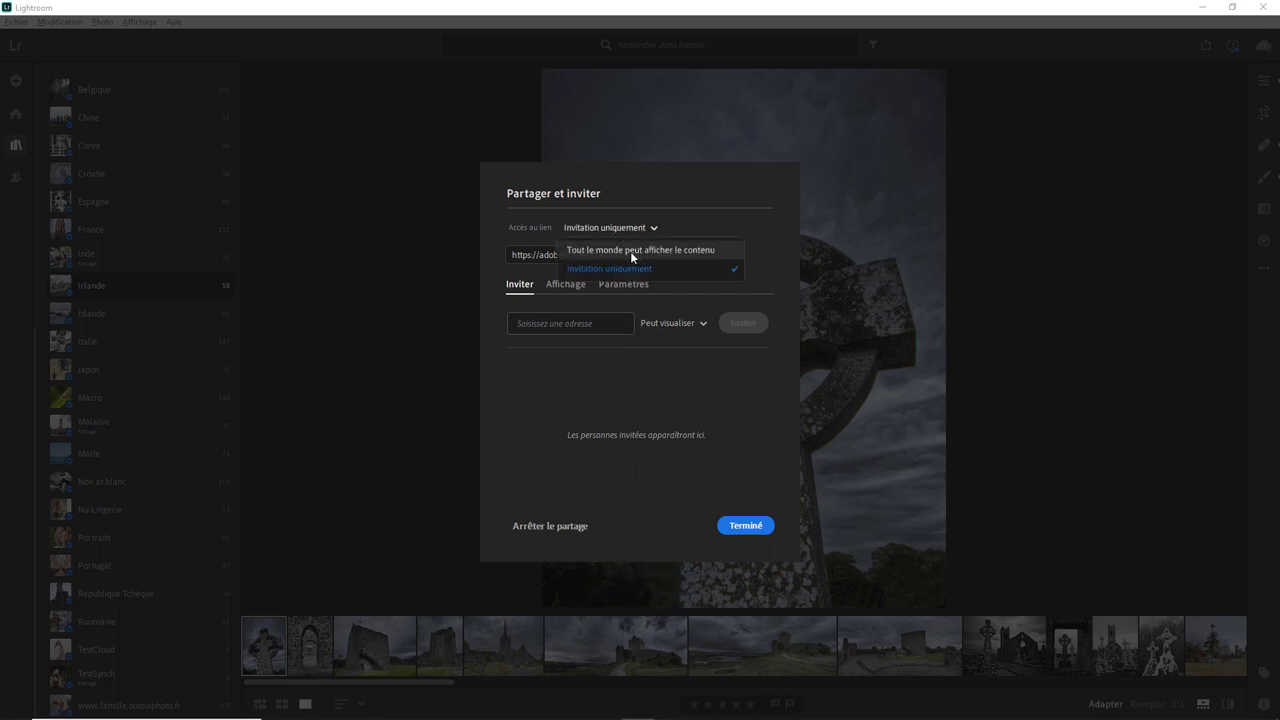
{"action": "left_click", "coordinate": [630, 251]}
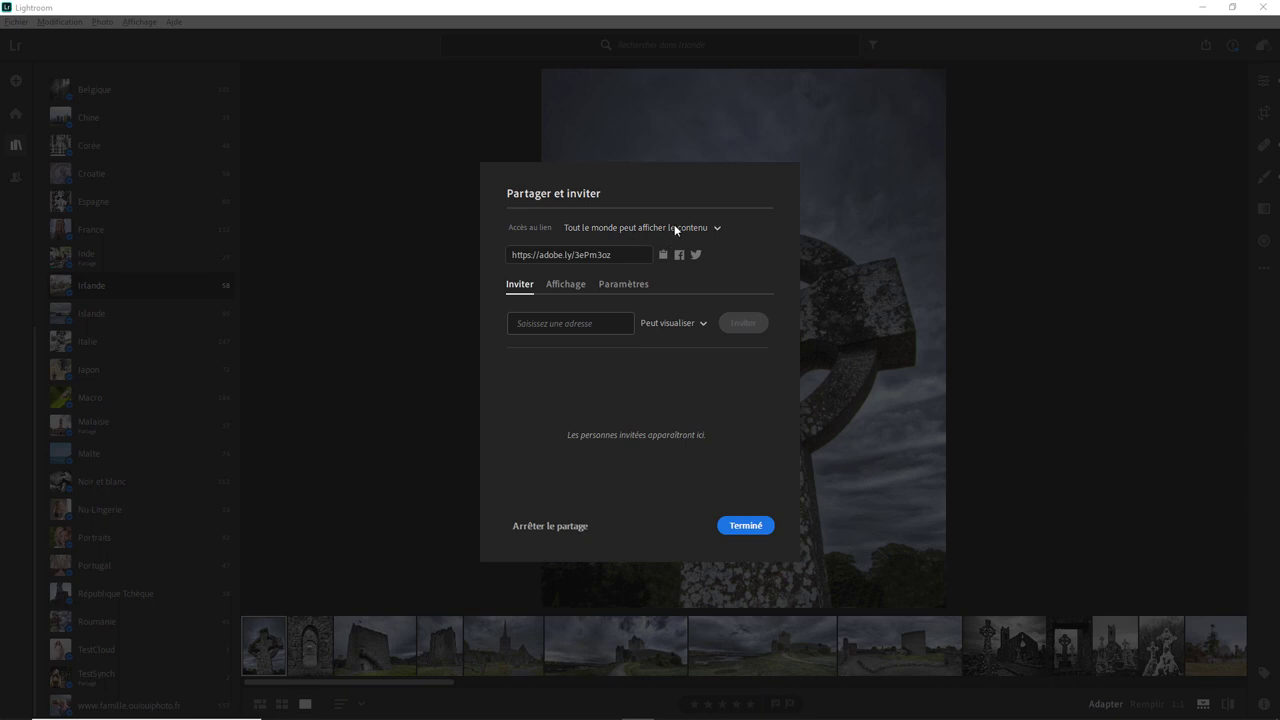
{"action": "left_click", "coordinate": [568, 285]}
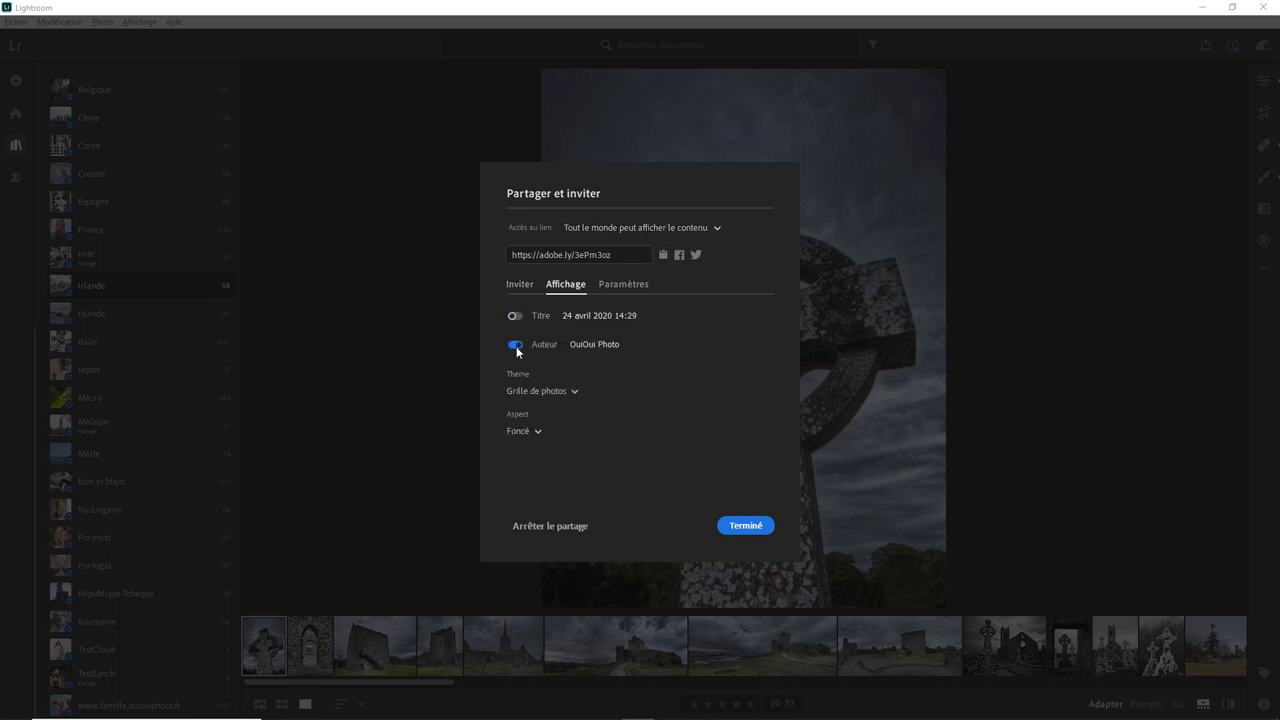
{"action": "left_click", "coordinate": [573, 389]}
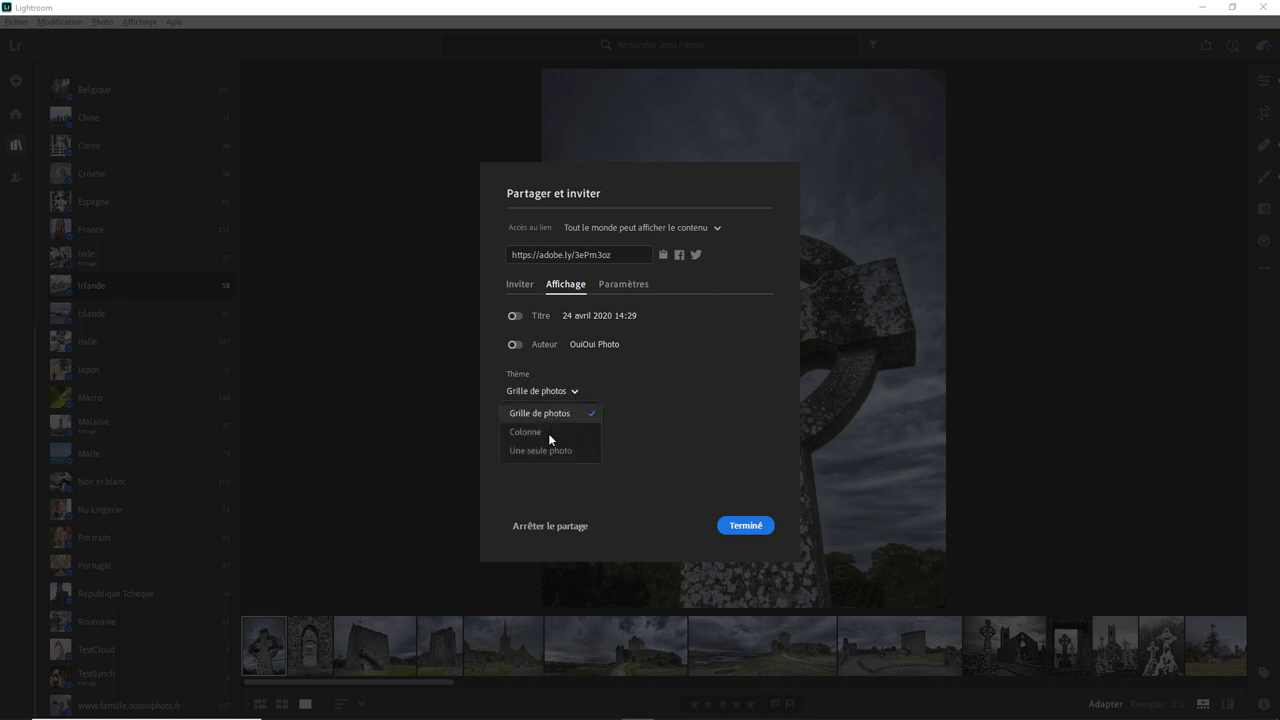
{"action": "left_click", "coordinate": [547, 448]}
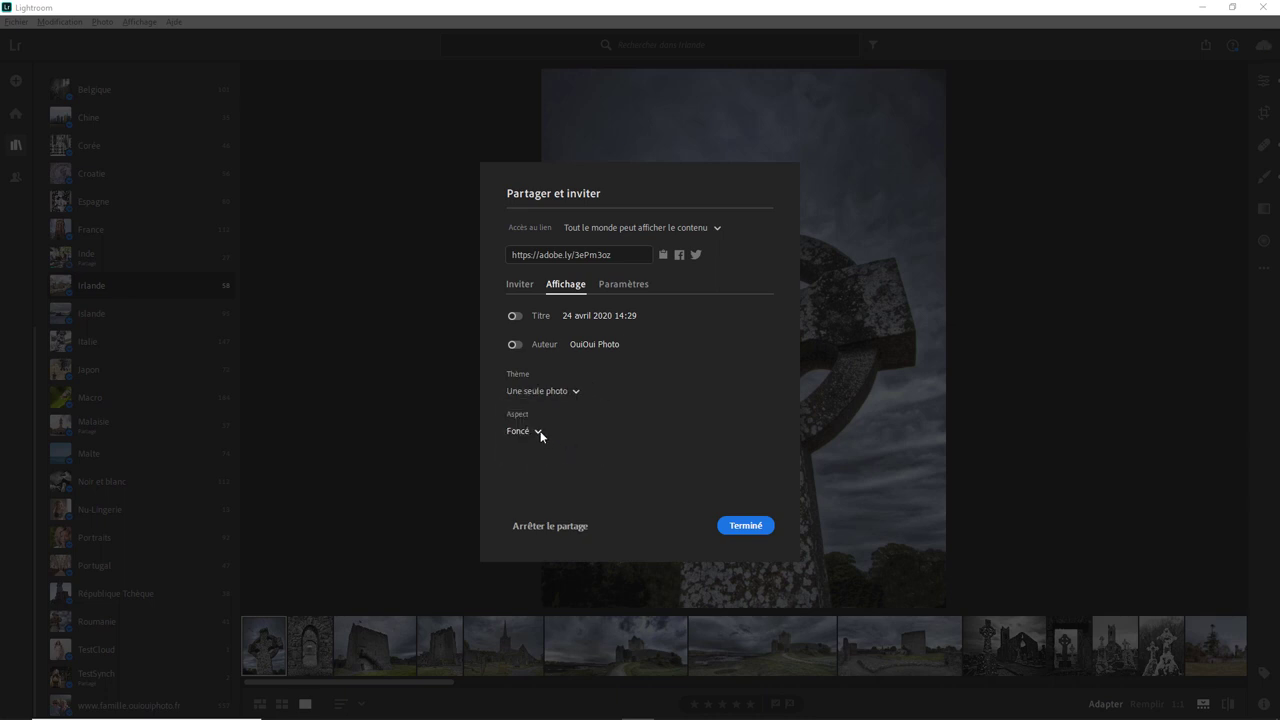
{"action": "left_click", "coordinate": [621, 285]}
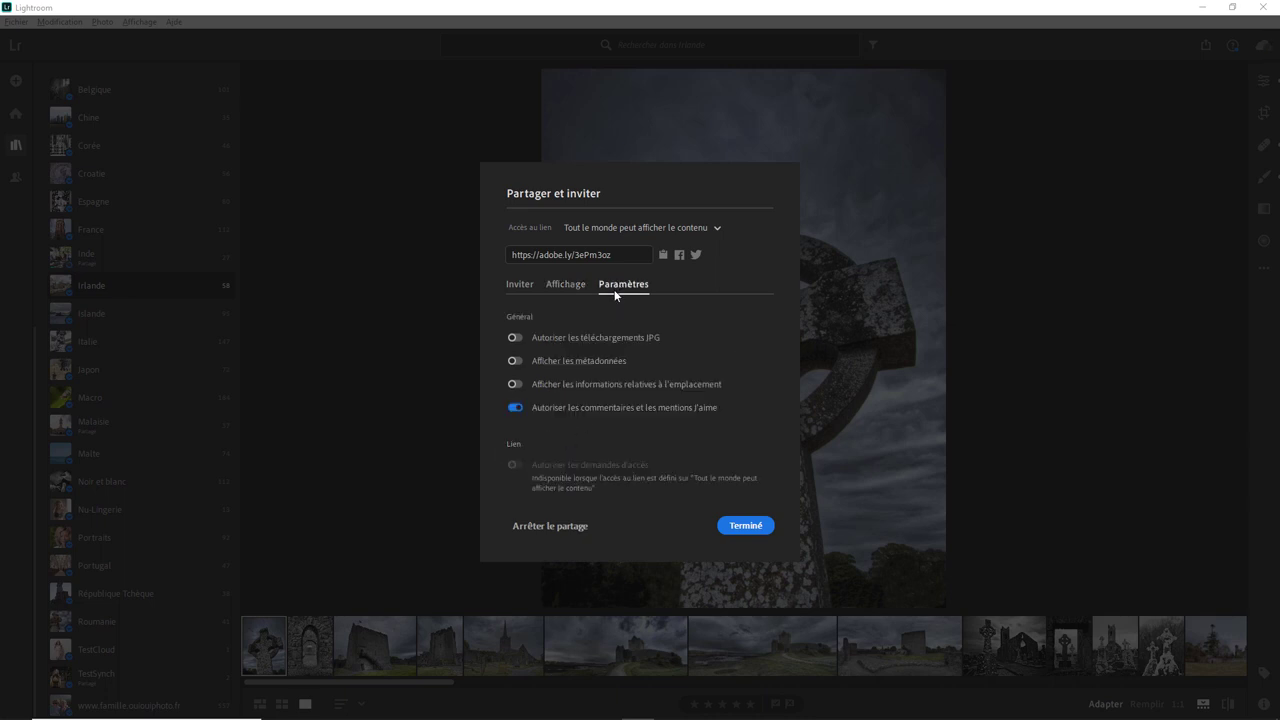
Disable comments and likes, copy the share link, and close the sharing settings
{"action": "left_click", "coordinate": [516, 408]}
{"action": "left_click", "coordinate": [664, 256]}
{"action": "left_click", "coordinate": [752, 526]}
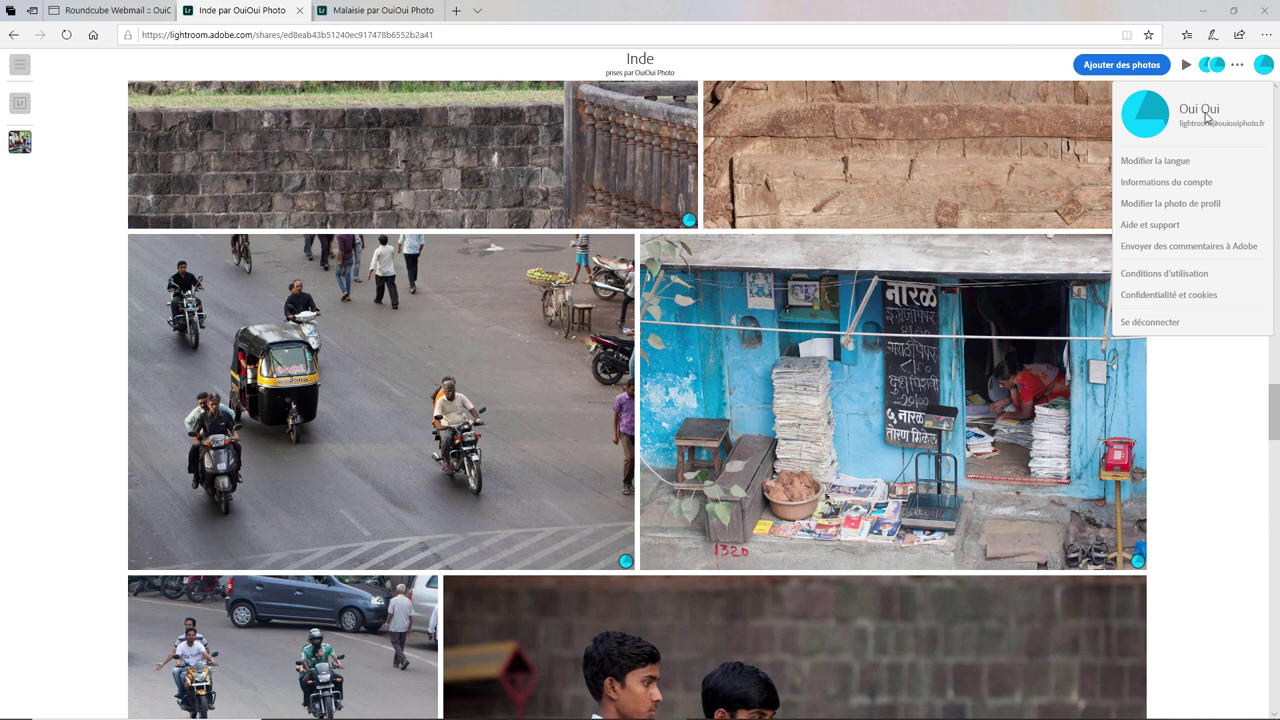
Sign out and open the copied adobe.ly link to view the public Celtic cross page
{"action": "left_click", "coordinate": [1150, 322]}
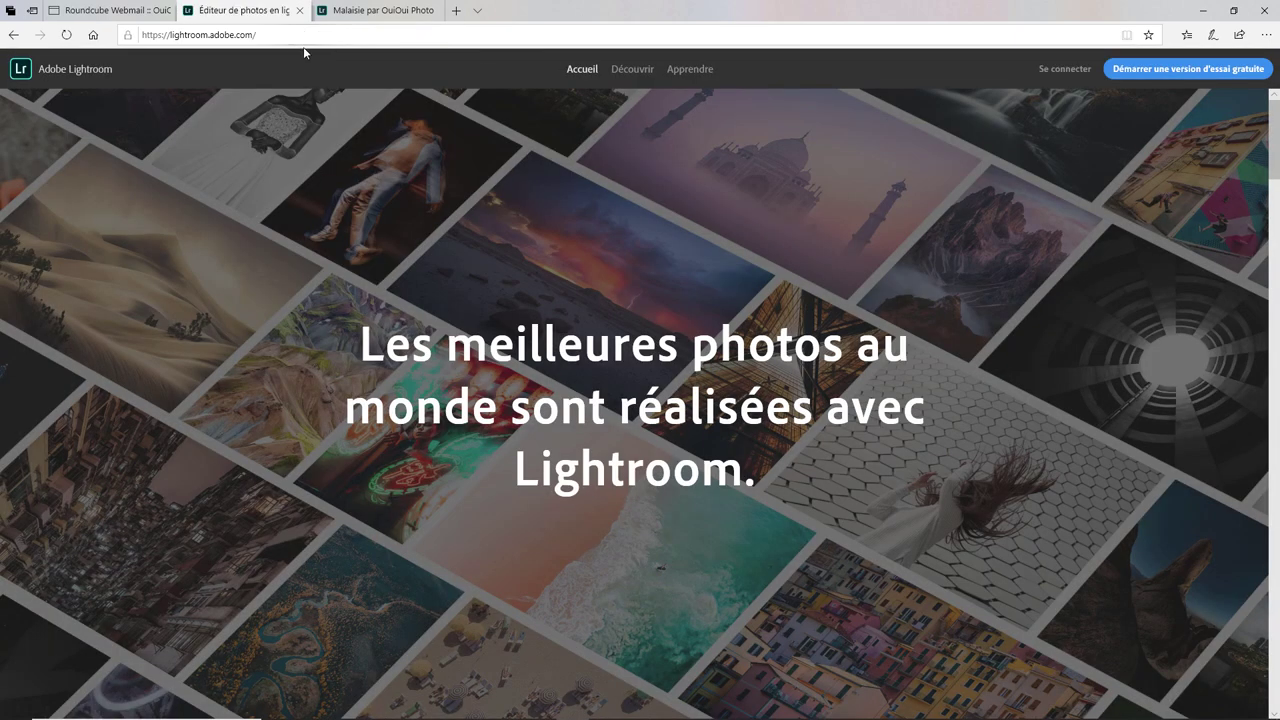
{"action": "left_click", "coordinate": [278, 35]}
{"action": "key", "text": "ctrl+v"}
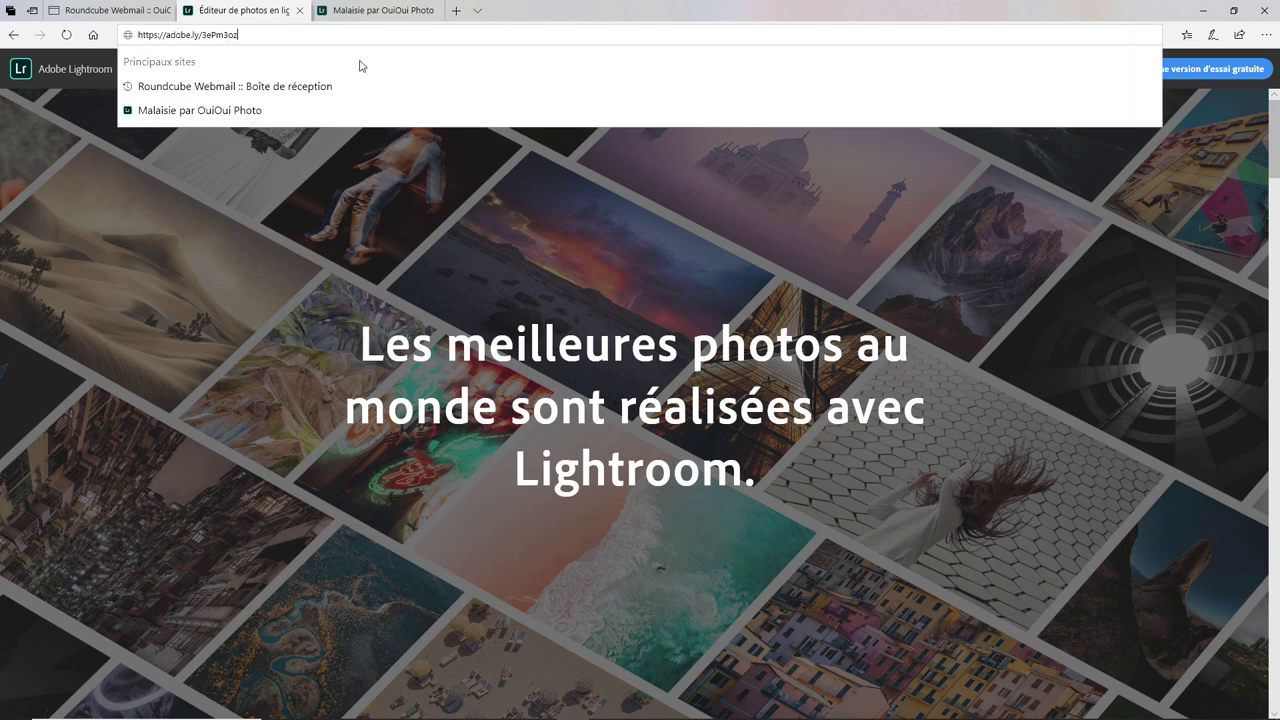
{"action": "left_click", "coordinate": [361, 58]}
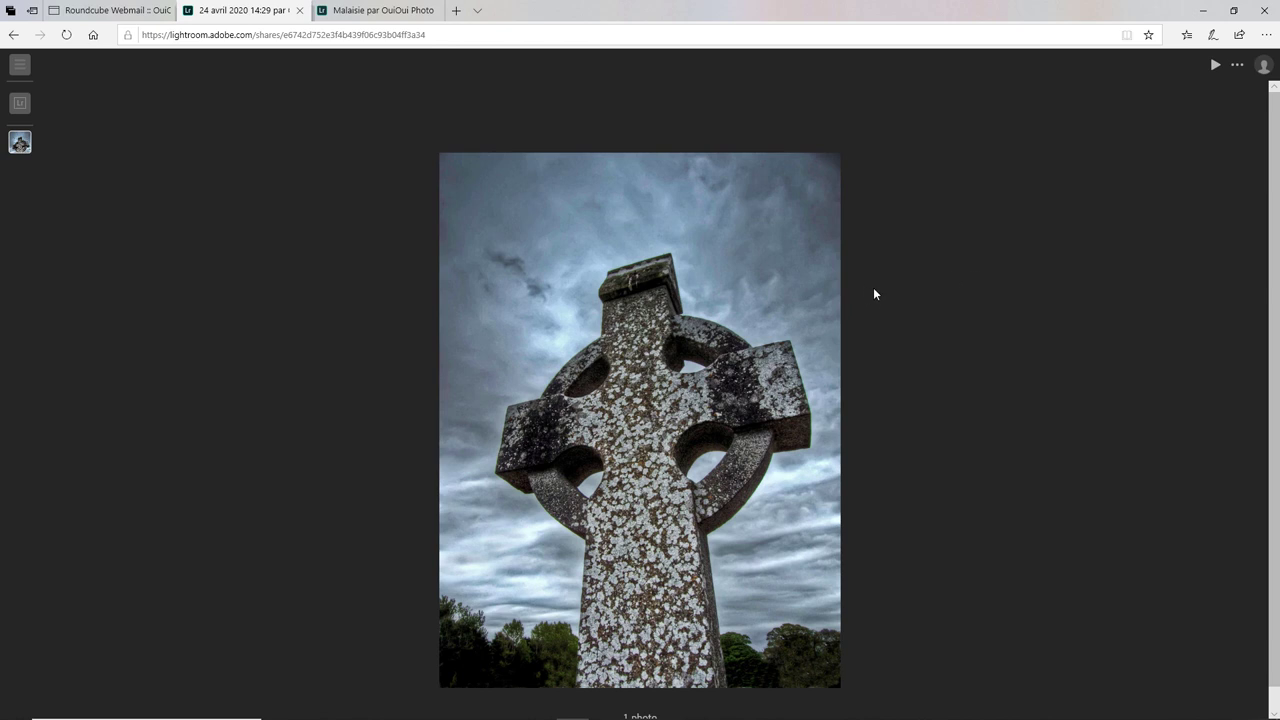
{"action": "scroll", "coordinate": [878, 288], "scroll_direction": "down", "scroll_amount": 1}
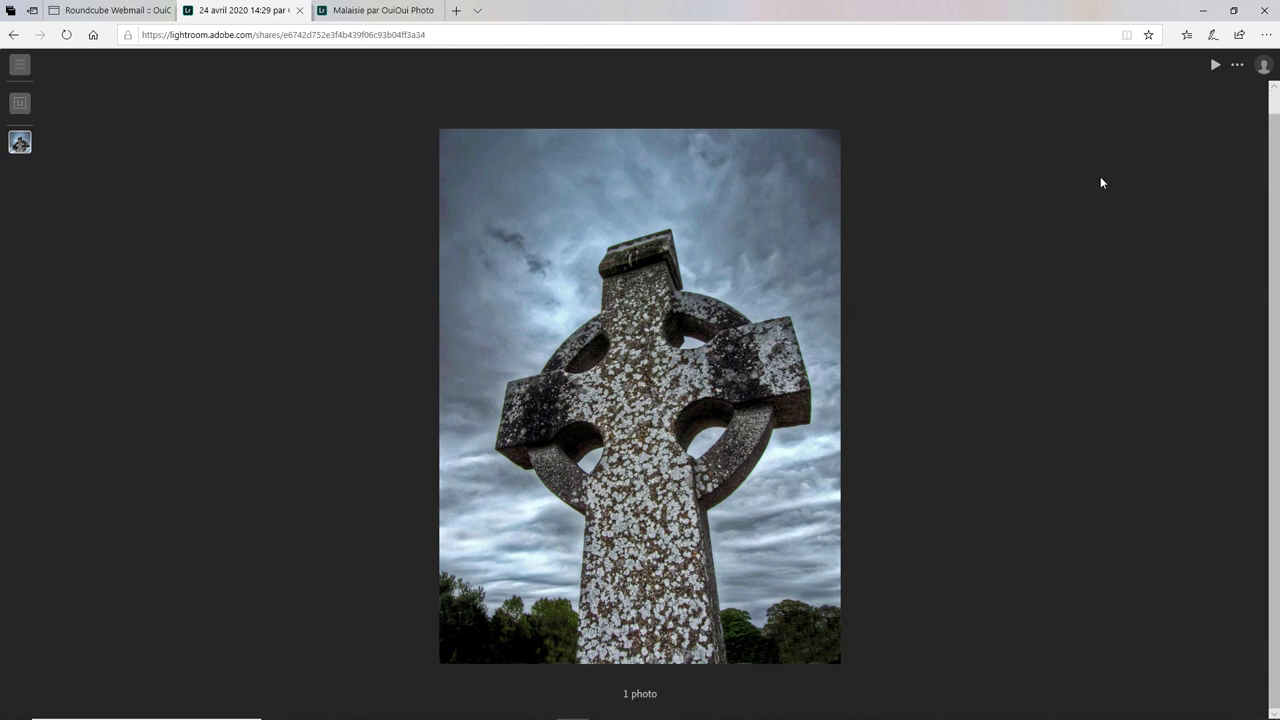
{"action": "scroll", "coordinate": [134, 169], "scroll_direction": "up", "scroll_amount": 1}
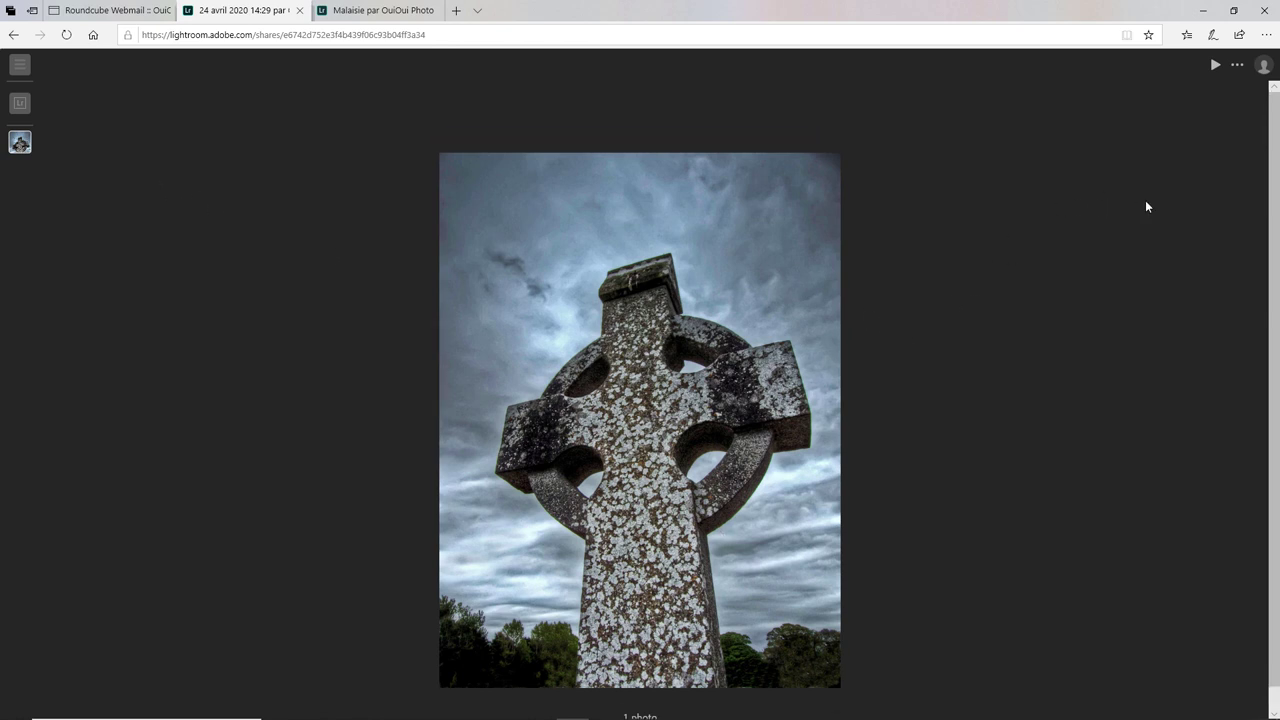
{"action": "left_click", "coordinate": [1241, 68]}
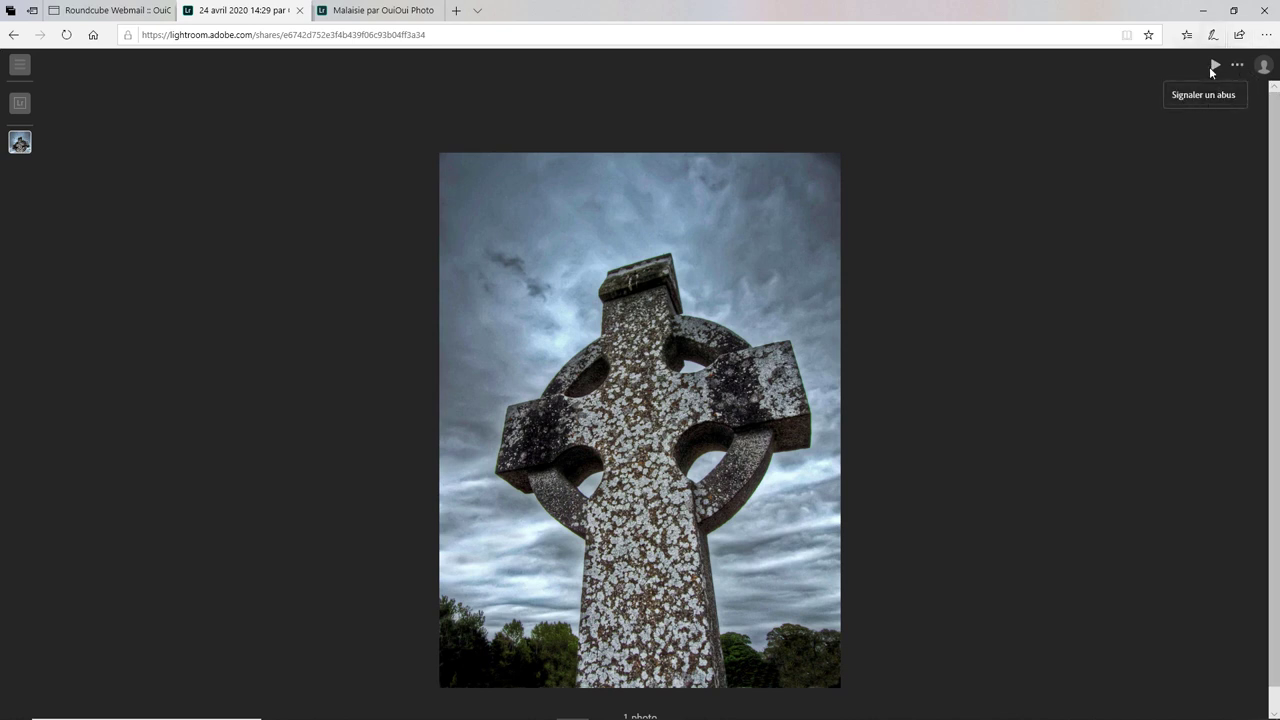
{"action": "left_click", "coordinate": [1215, 66]}
{"action": "left_click", "coordinate": [1215, 66]}
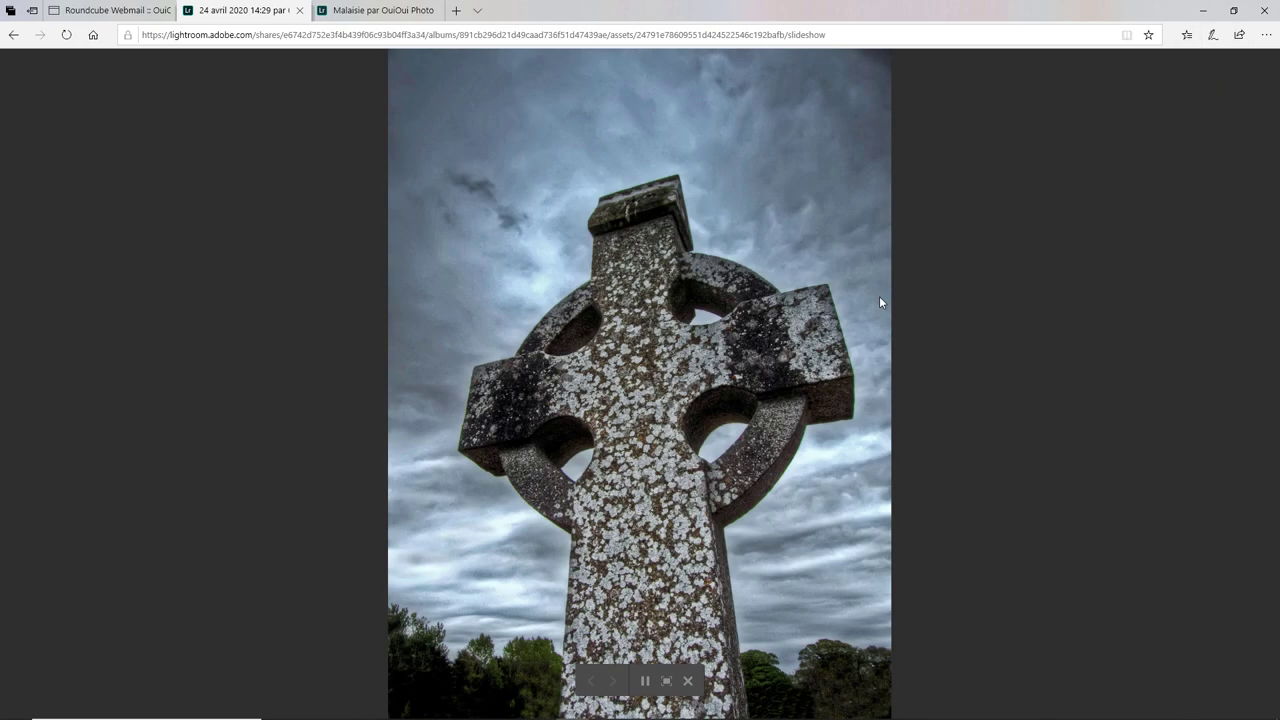
{"action": "left_click", "coordinate": [699, 680]}
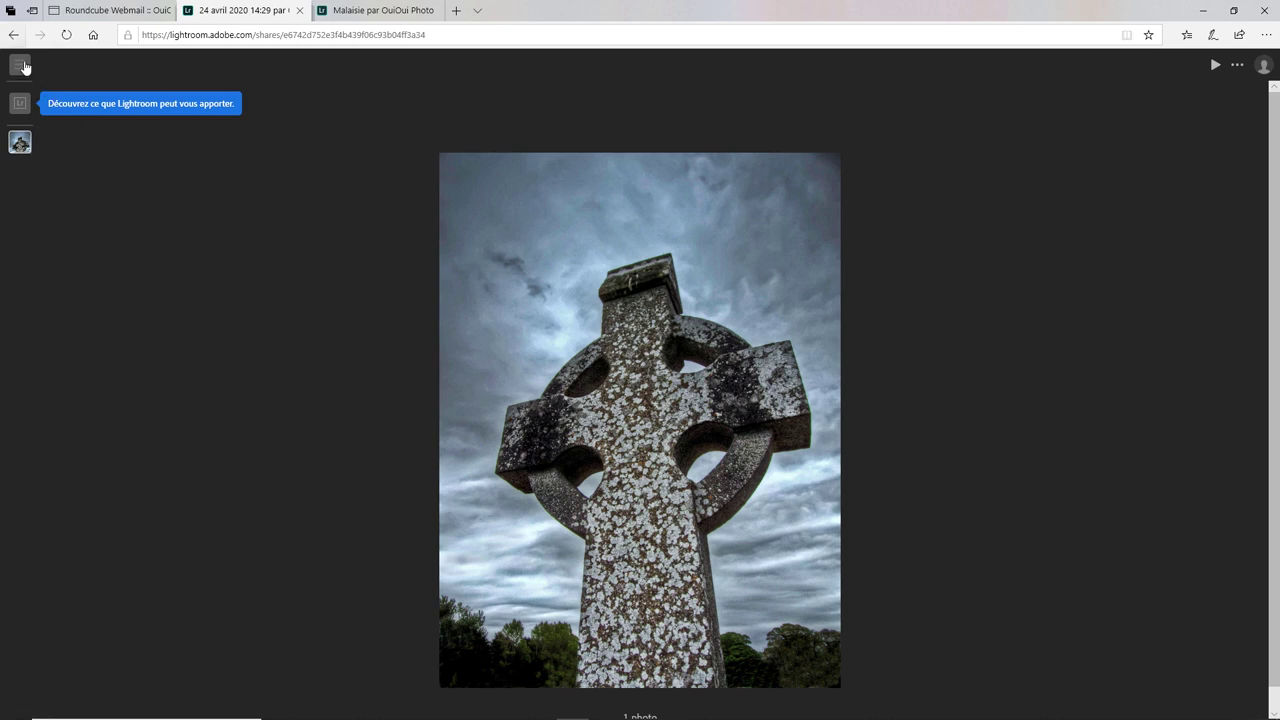
{"action": "left_click", "coordinate": [20, 68]}
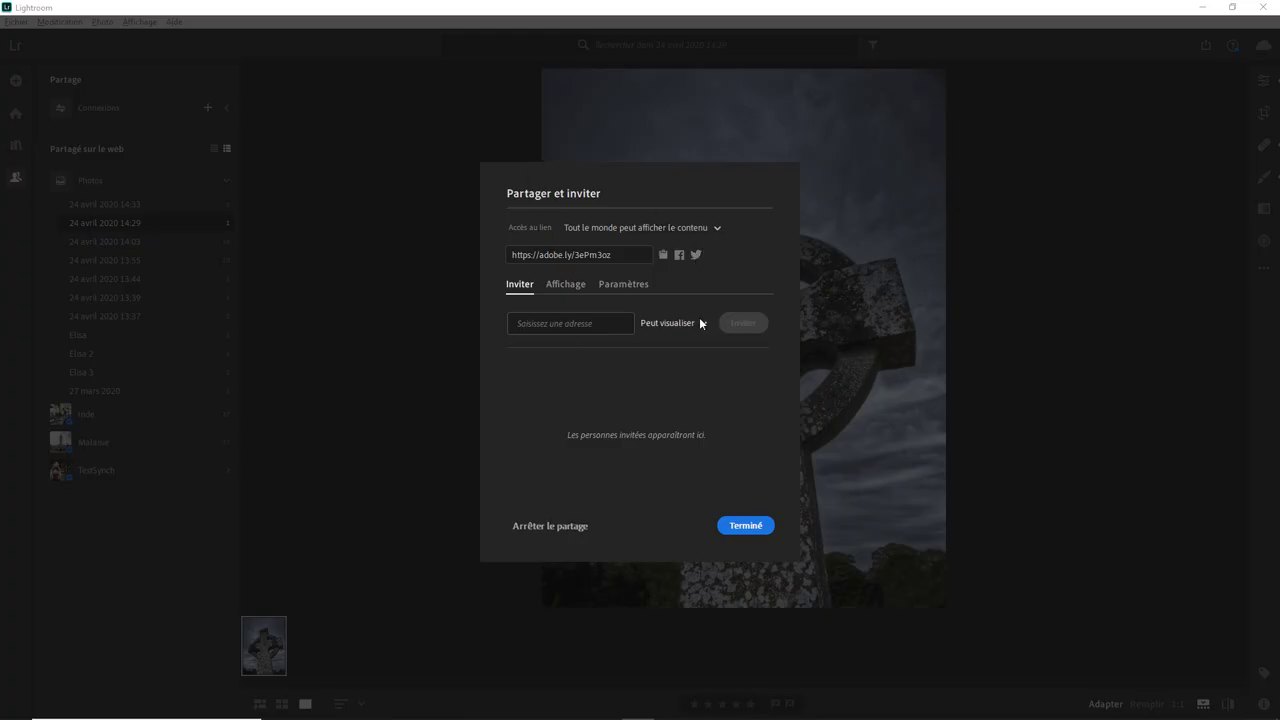
Send the Celtic cross photo's adobe.ly link to a Twitter share page
{"action": "left_click", "coordinate": [696, 257]}
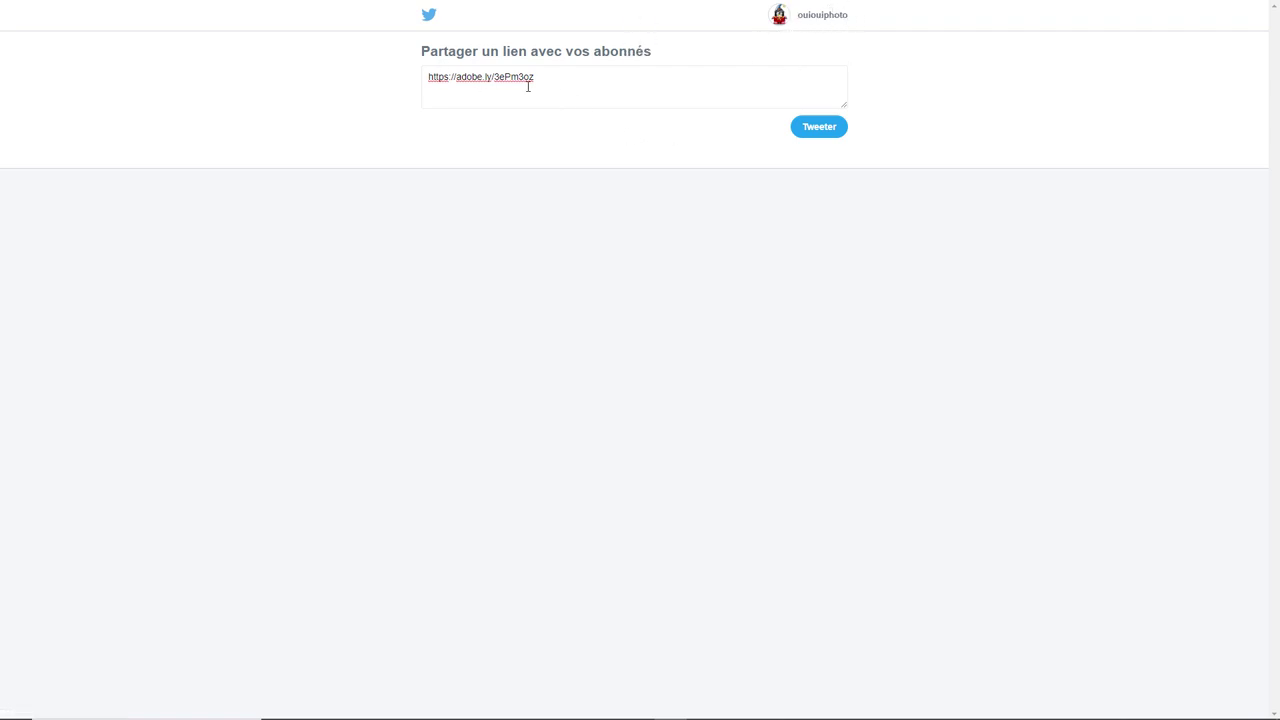
Post the tweet with the Celtic cross share link and follow its photo card to Lightroom
{"action": "left_click", "coordinate": [828, 134]}
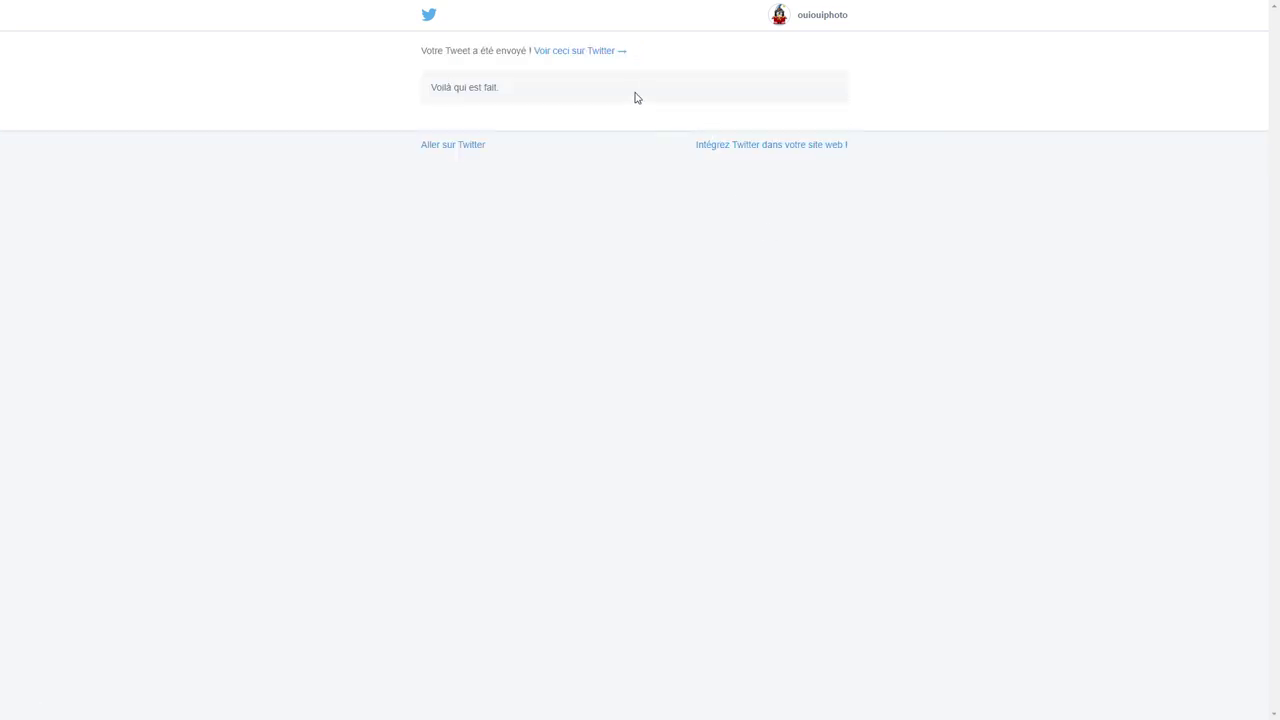
{"action": "left_click", "coordinate": [578, 52]}
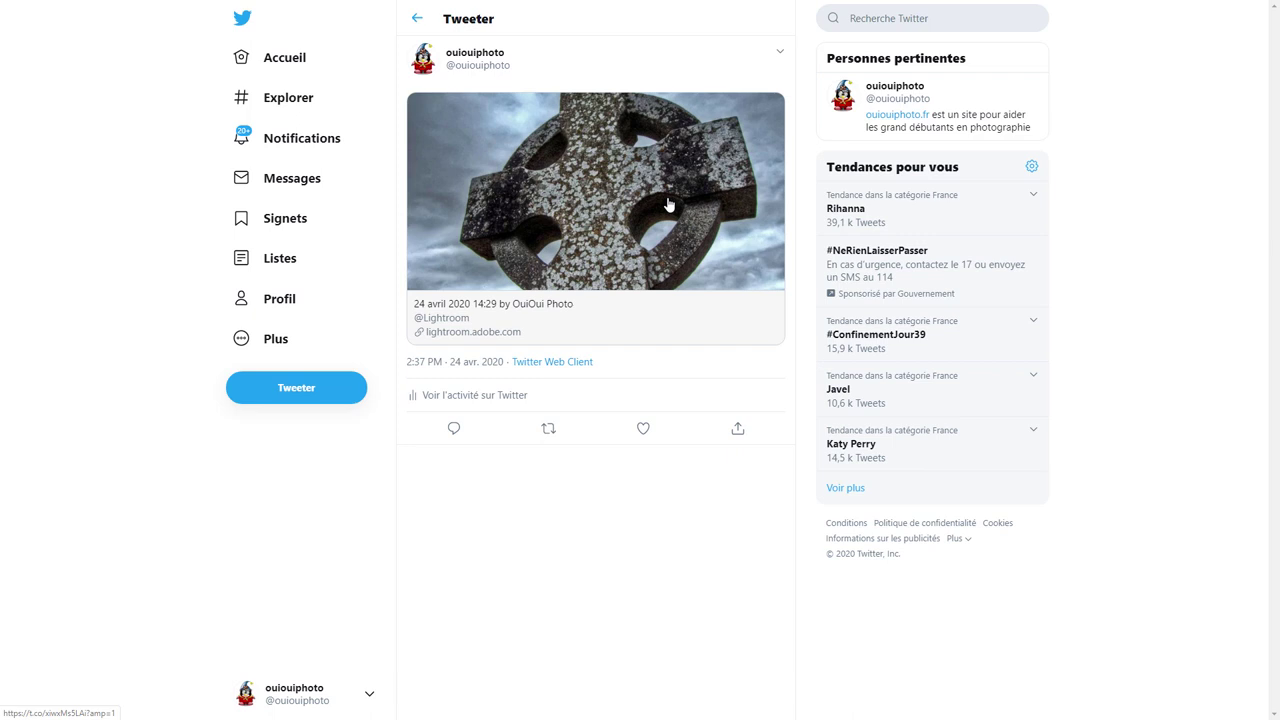
{"action": "left_click", "coordinate": [611, 205]}
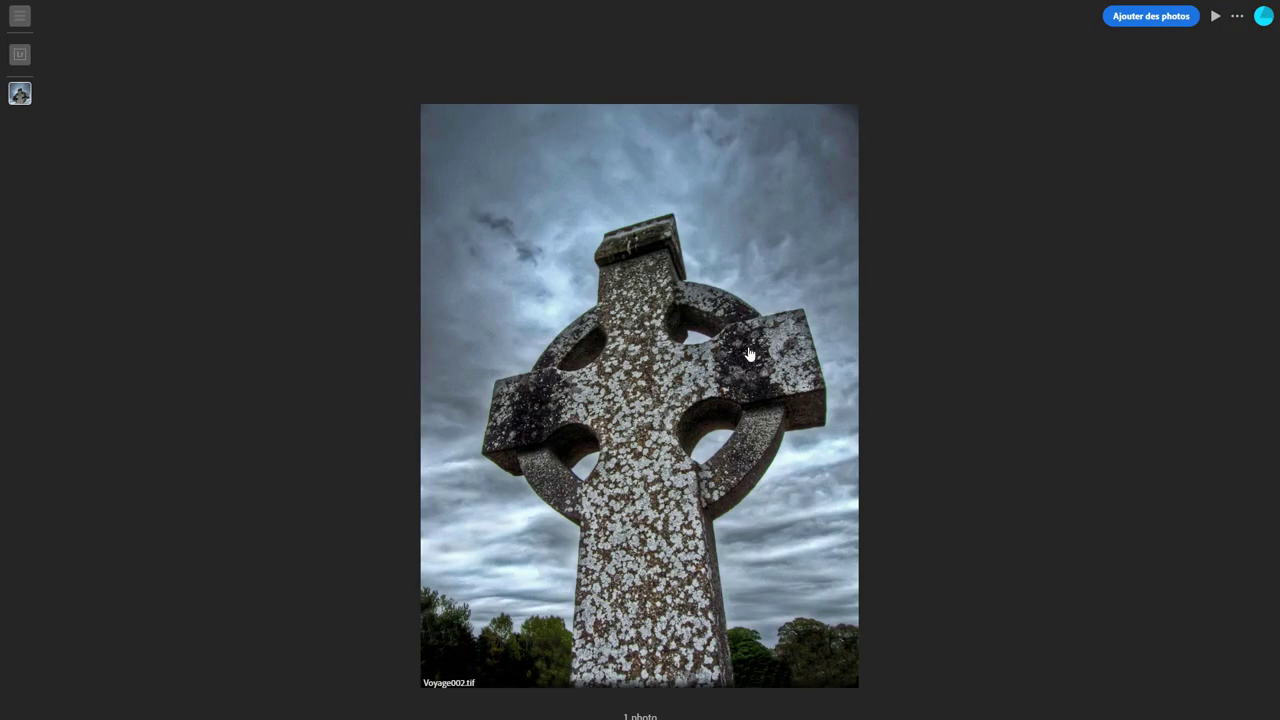
Show the account menu on the Voyage002.tif public Lightroom page
{"action": "left_click", "coordinate": [1264, 24]}
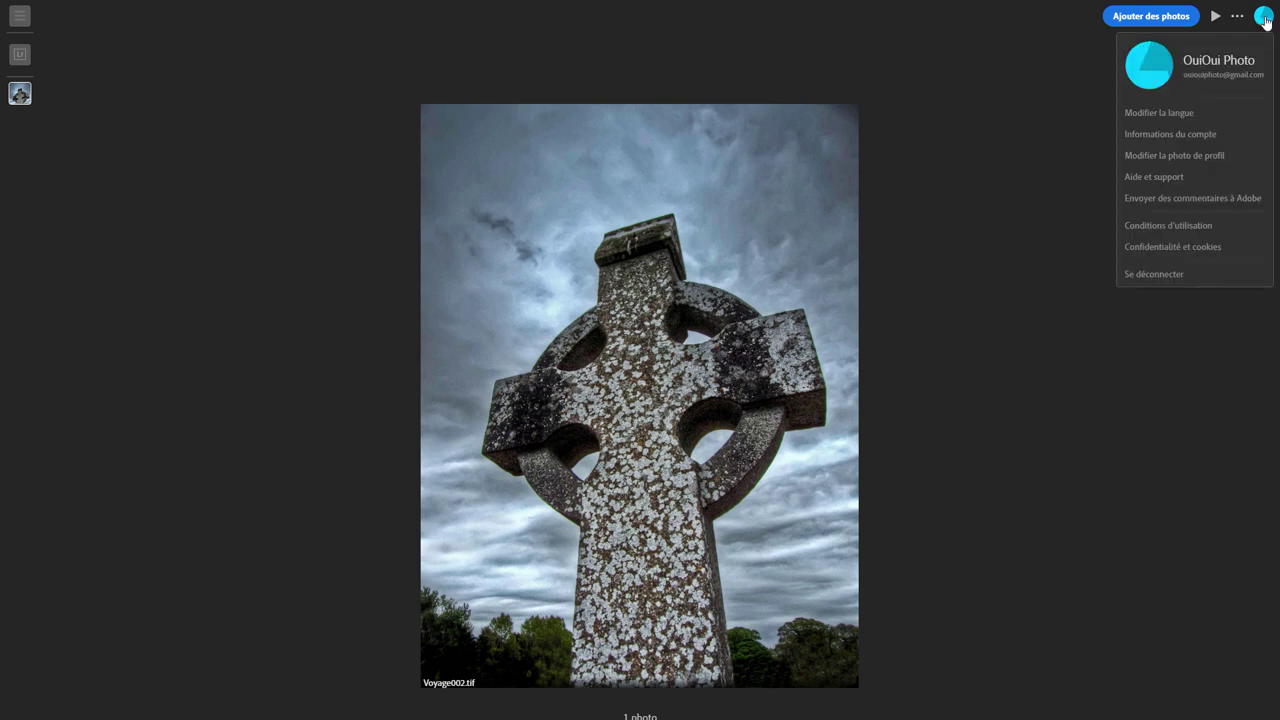